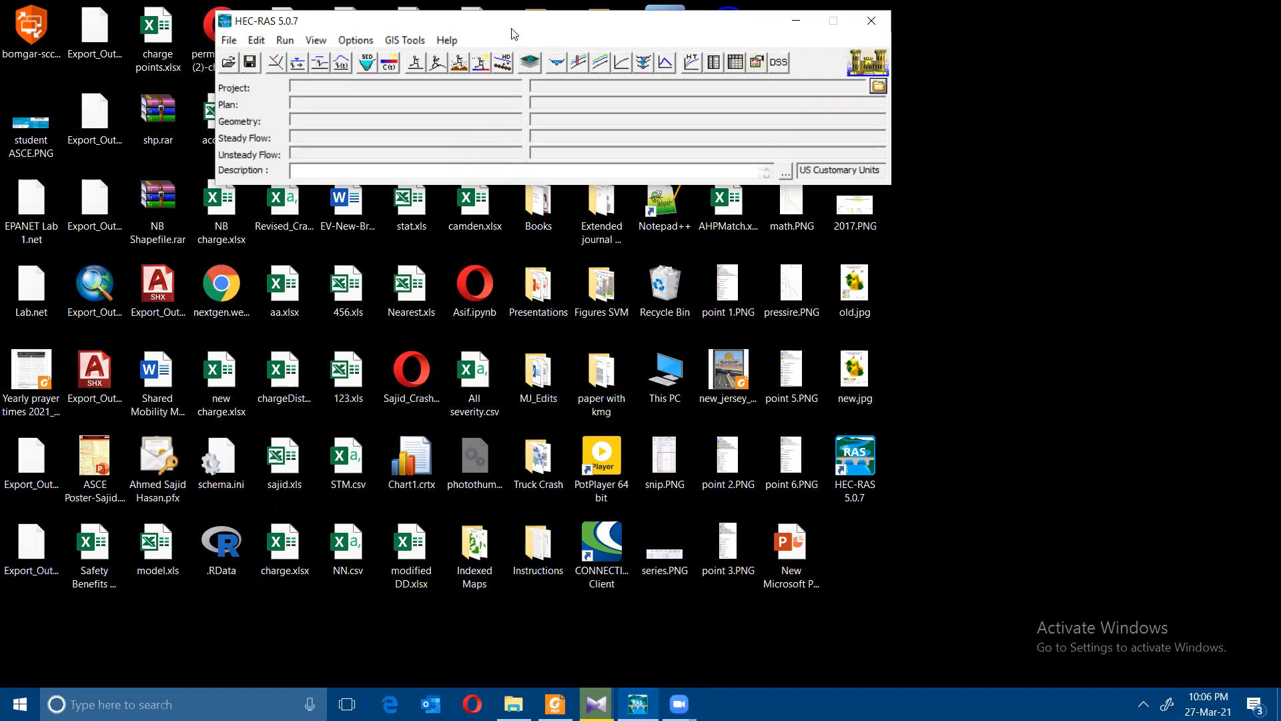
{"action": "left_click_drag", "start_coordinate": [499, 35], "coordinate": [496, 55]}
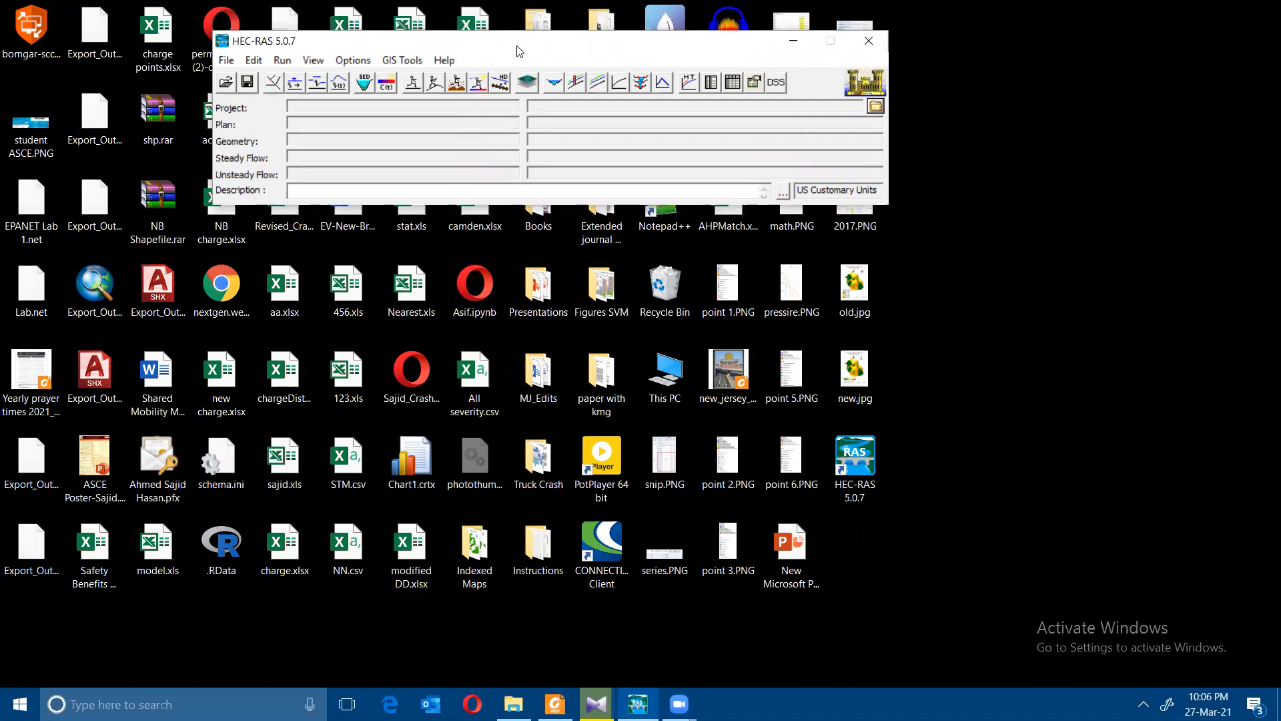
{"action": "left_click_drag", "start_coordinate": [517, 48], "coordinate": [526, 31]}
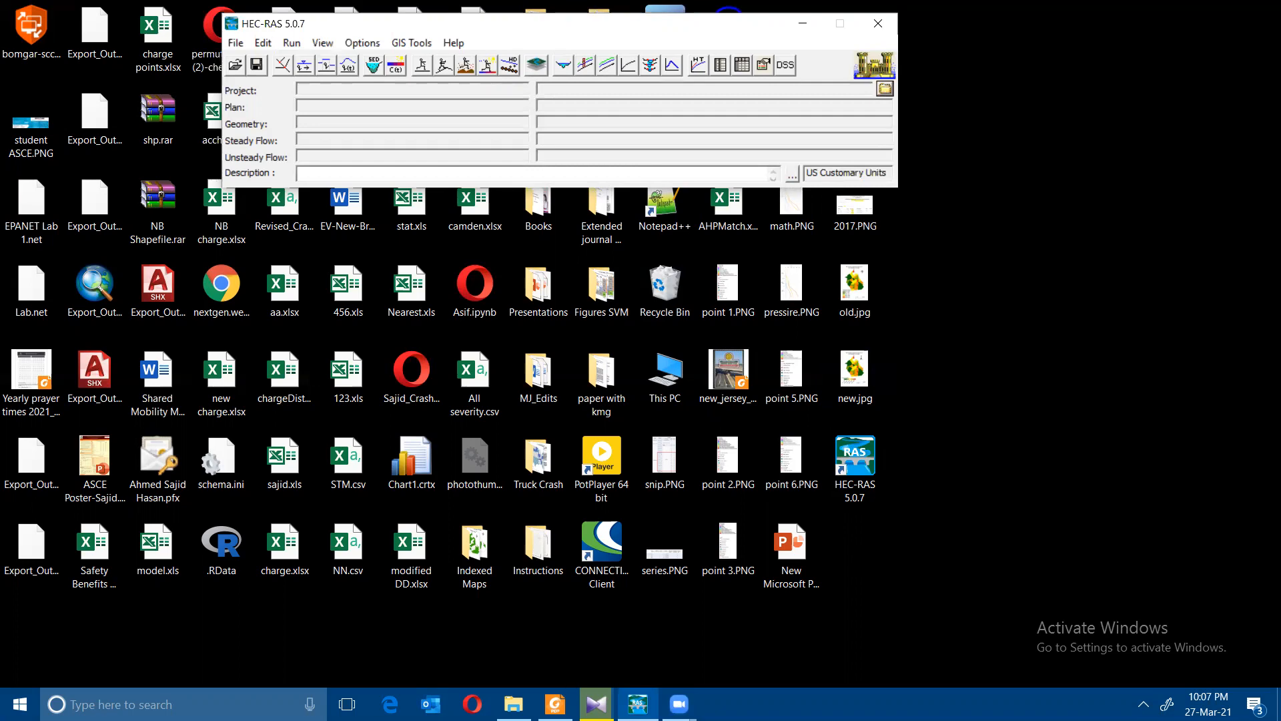
Switch to lab7.pdf in Foxit Reader and read the Lab 7 objective, the saving note and the first tutorial steps
{"action": "left_click", "coordinate": [555, 703]}
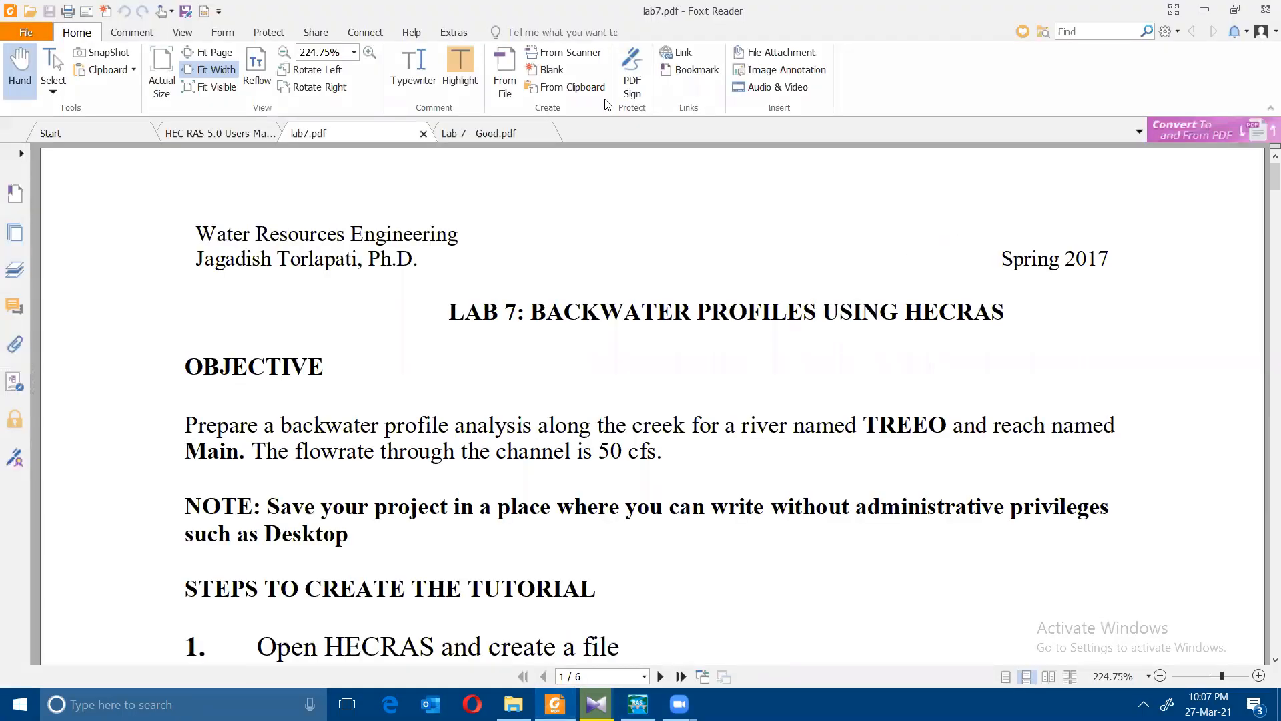
{"action": "scroll", "coordinate": [633, 198], "scroll_direction": "down", "scroll_amount": 1}
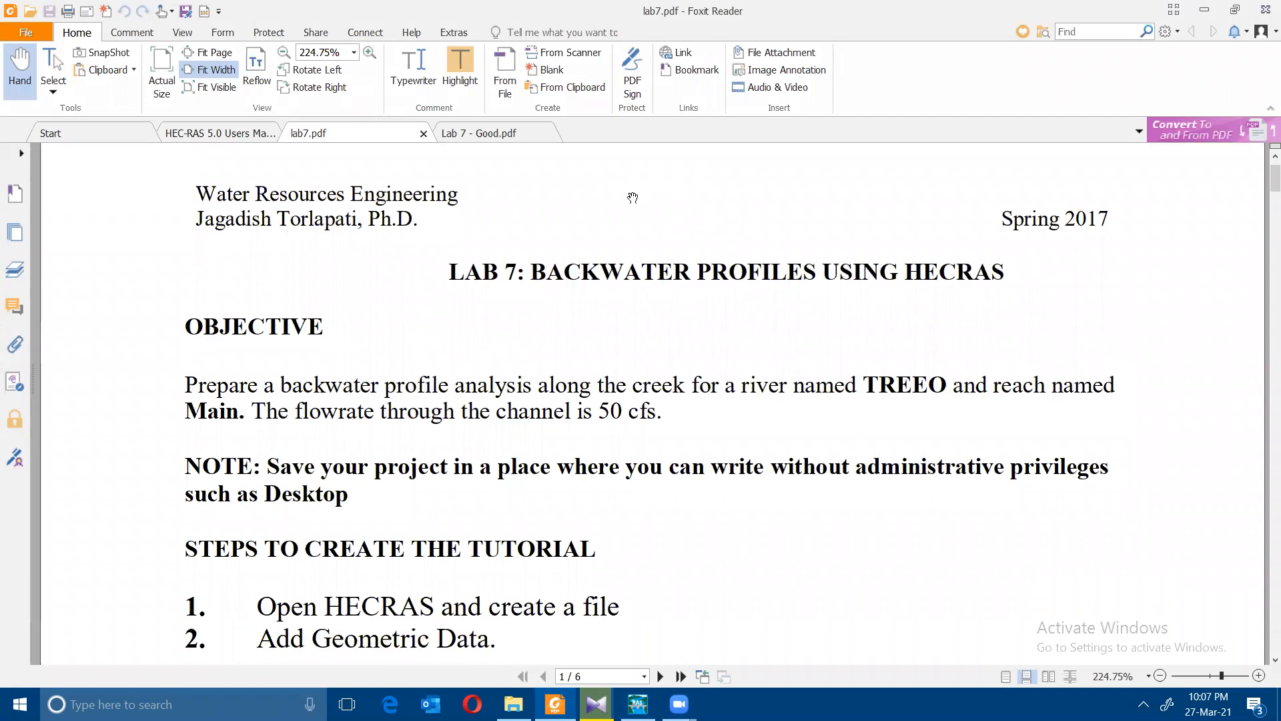
{"action": "scroll", "coordinate": [632, 197], "scroll_direction": "down", "scroll_amount": 4}
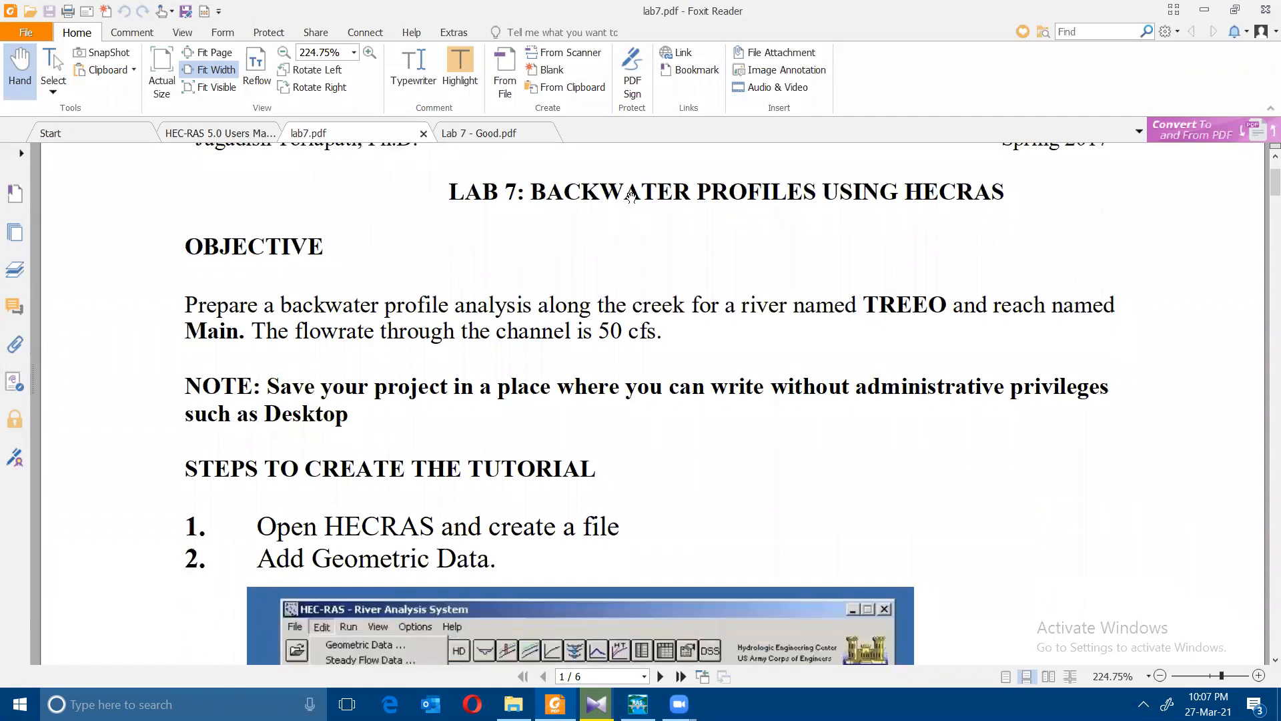
{"action": "scroll", "coordinate": [631, 198], "scroll_direction": "up", "scroll_amount": 2}
{"action": "scroll", "coordinate": [582, 322], "scroll_direction": "down", "scroll_amount": 3}
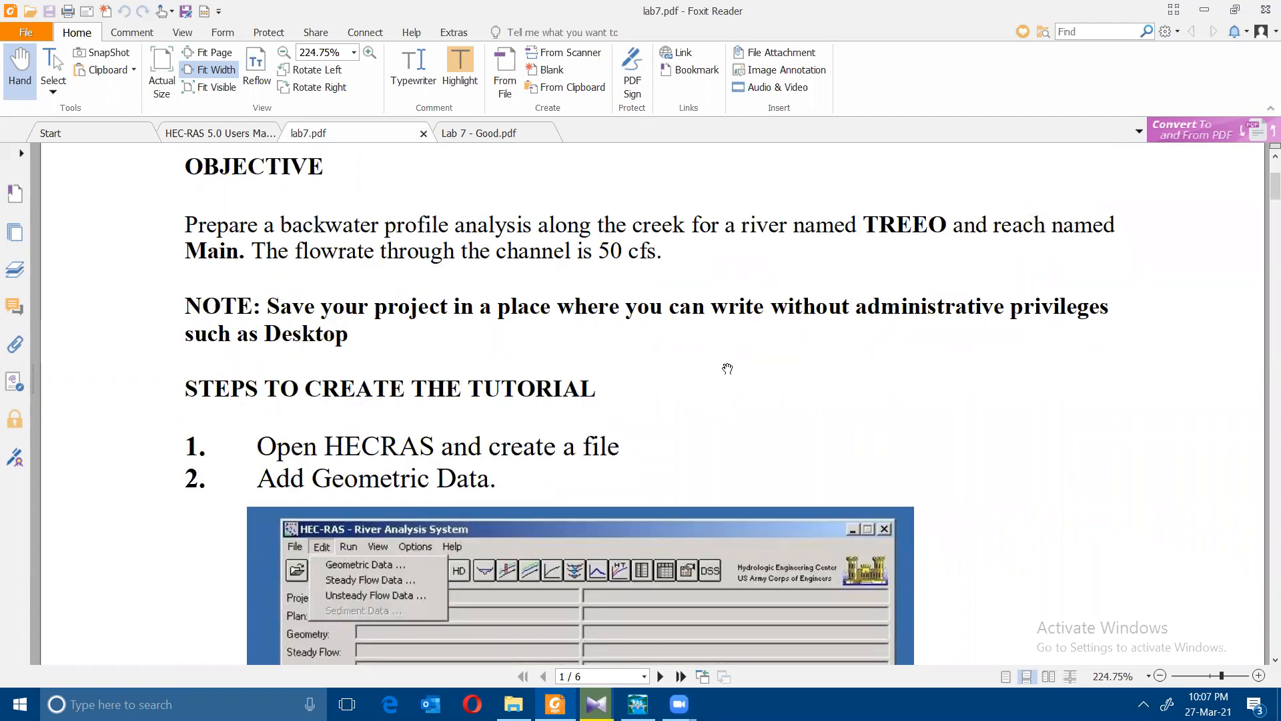
{"action": "scroll", "coordinate": [695, 355], "scroll_direction": "down", "scroll_amount": 6}
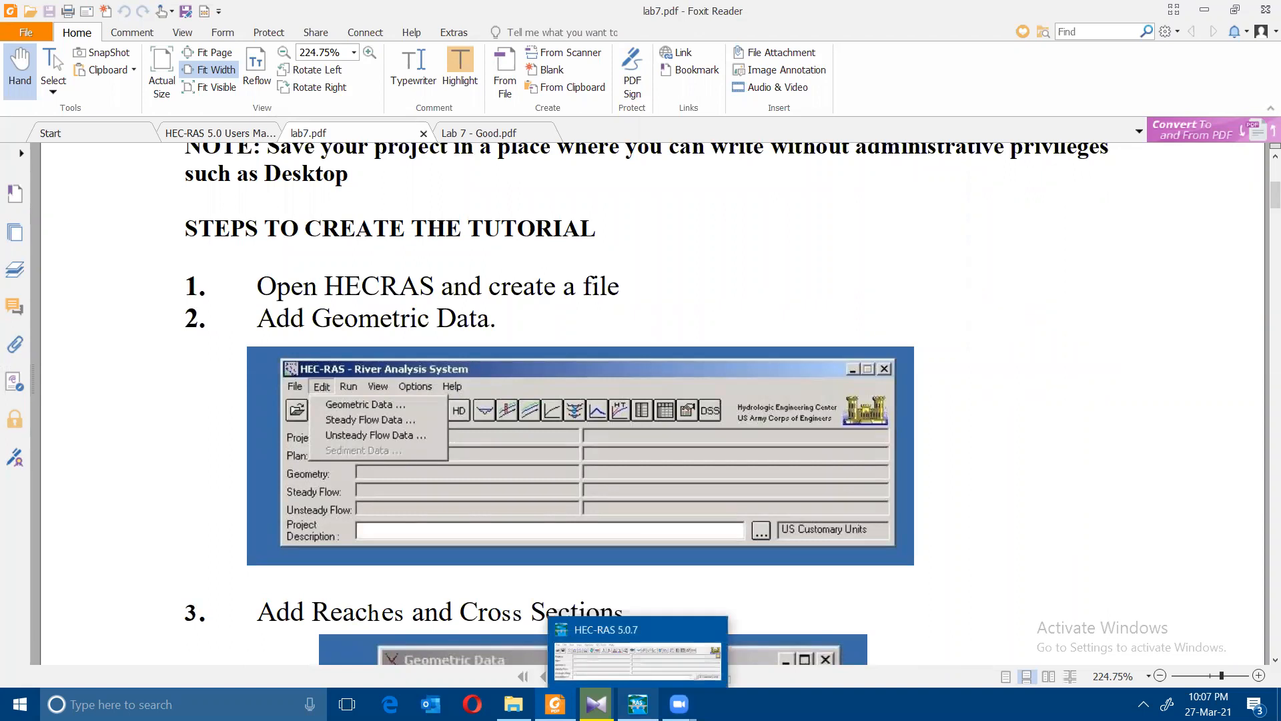
Switch to HEC-RAS and create a new project in the Documents folder, titled with the person's last and first name joined by an underscore
{"action": "left_click", "coordinate": [637, 703]}
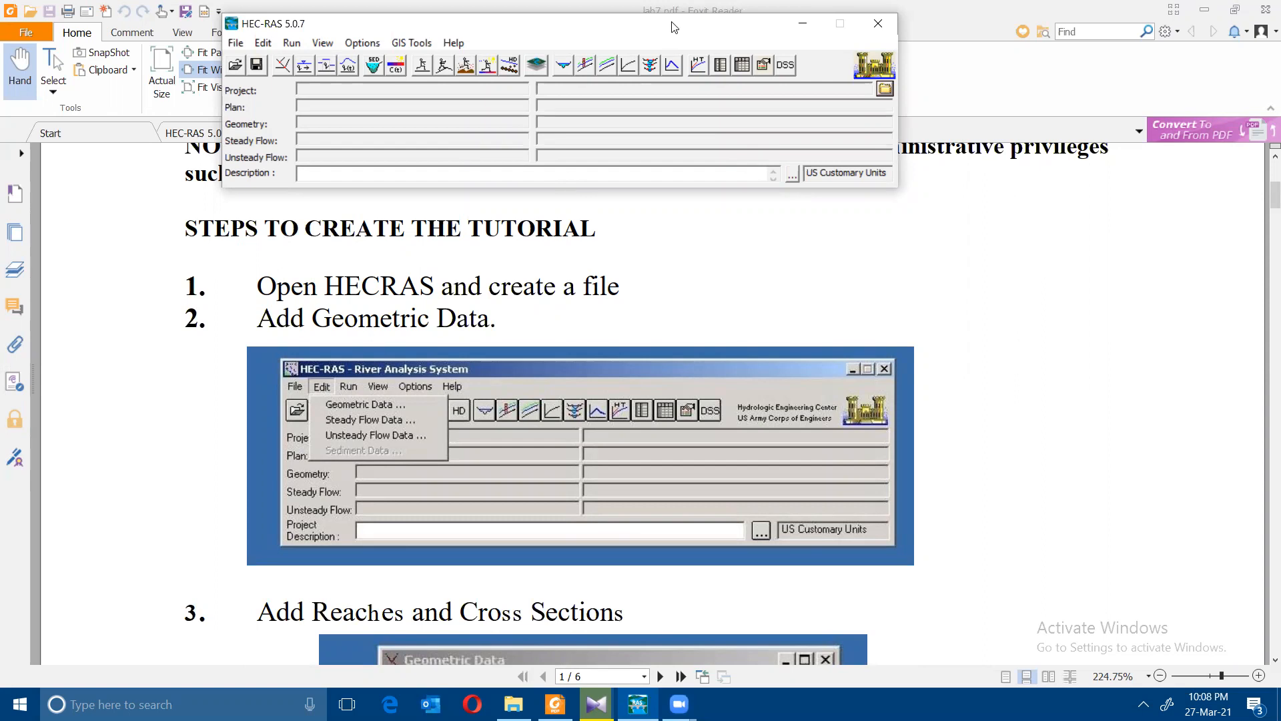
{"action": "left_click_drag", "start_coordinate": [675, 26], "coordinate": [875, 157]}
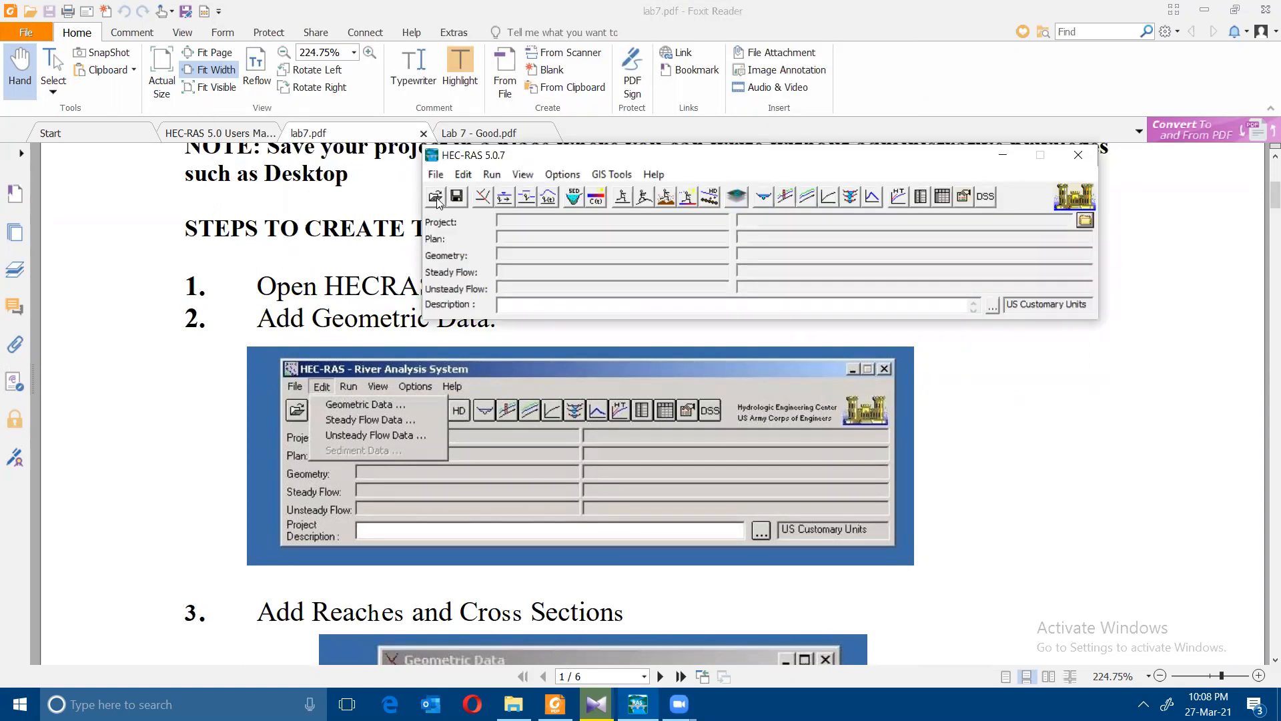
{"action": "left_click_drag", "start_coordinate": [603, 159], "coordinate": [711, 44]}
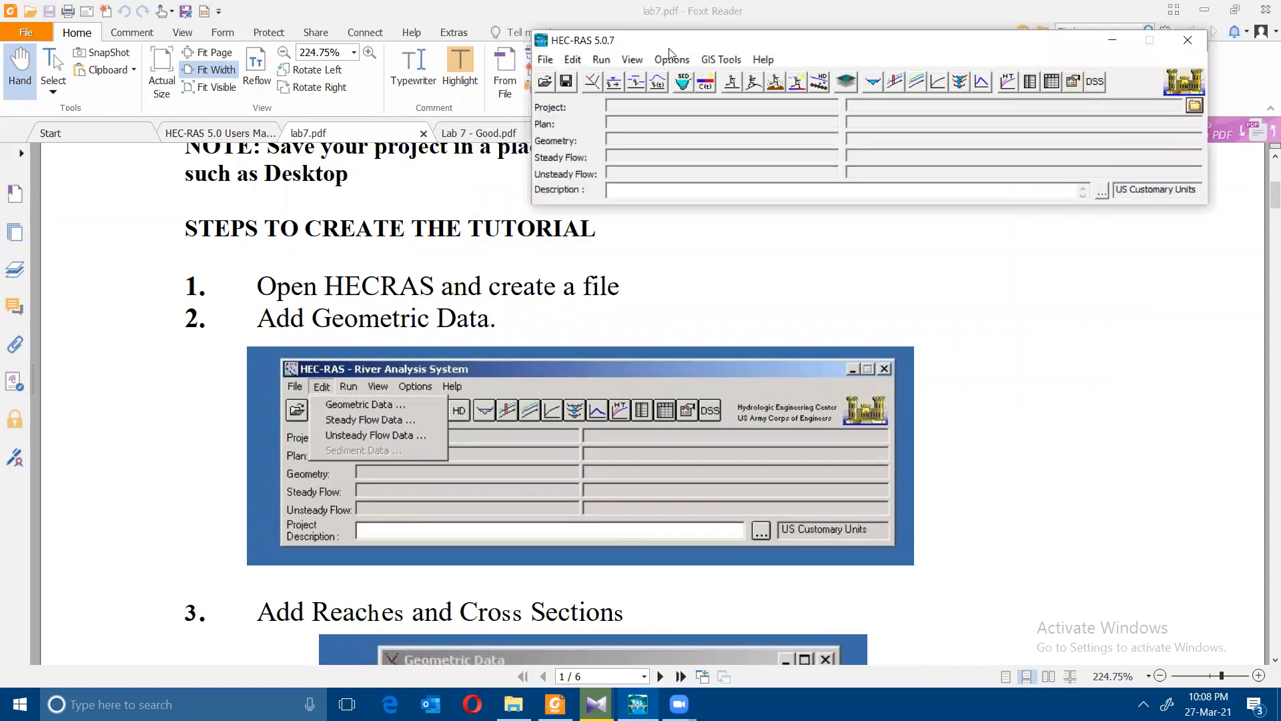
{"action": "left_click", "coordinate": [549, 60]}
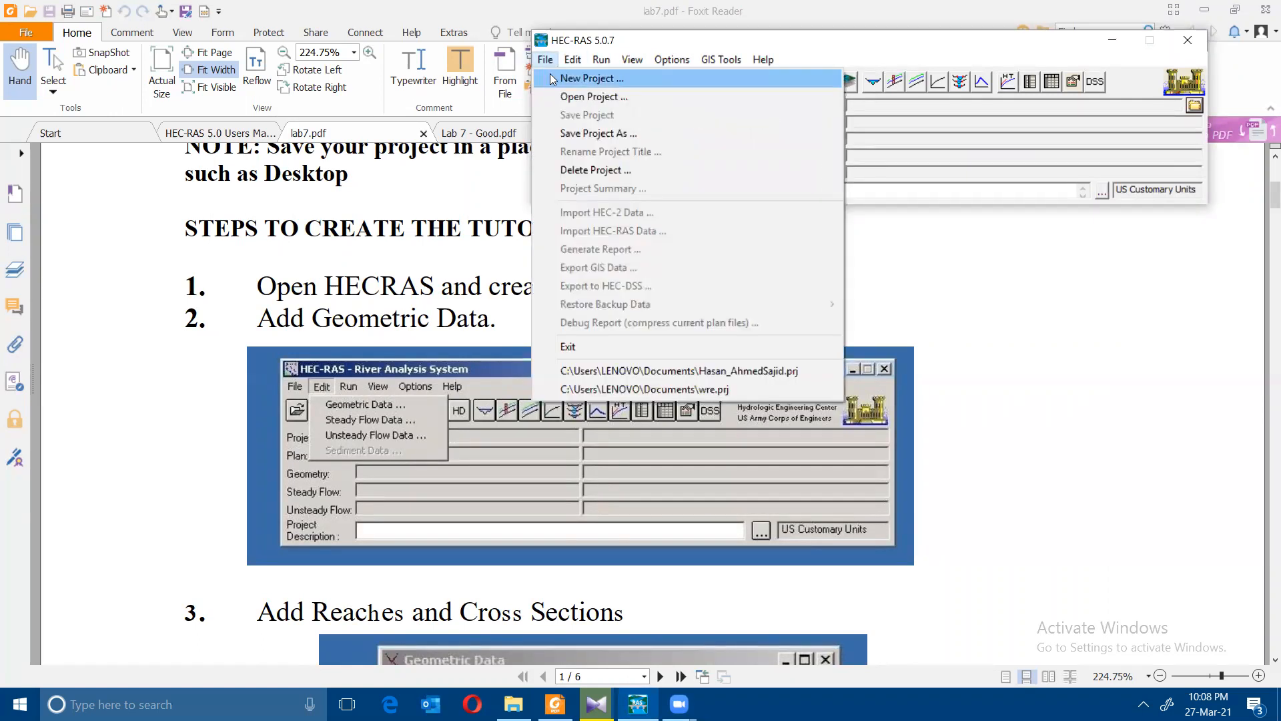
{"action": "left_click", "coordinate": [552, 79]}
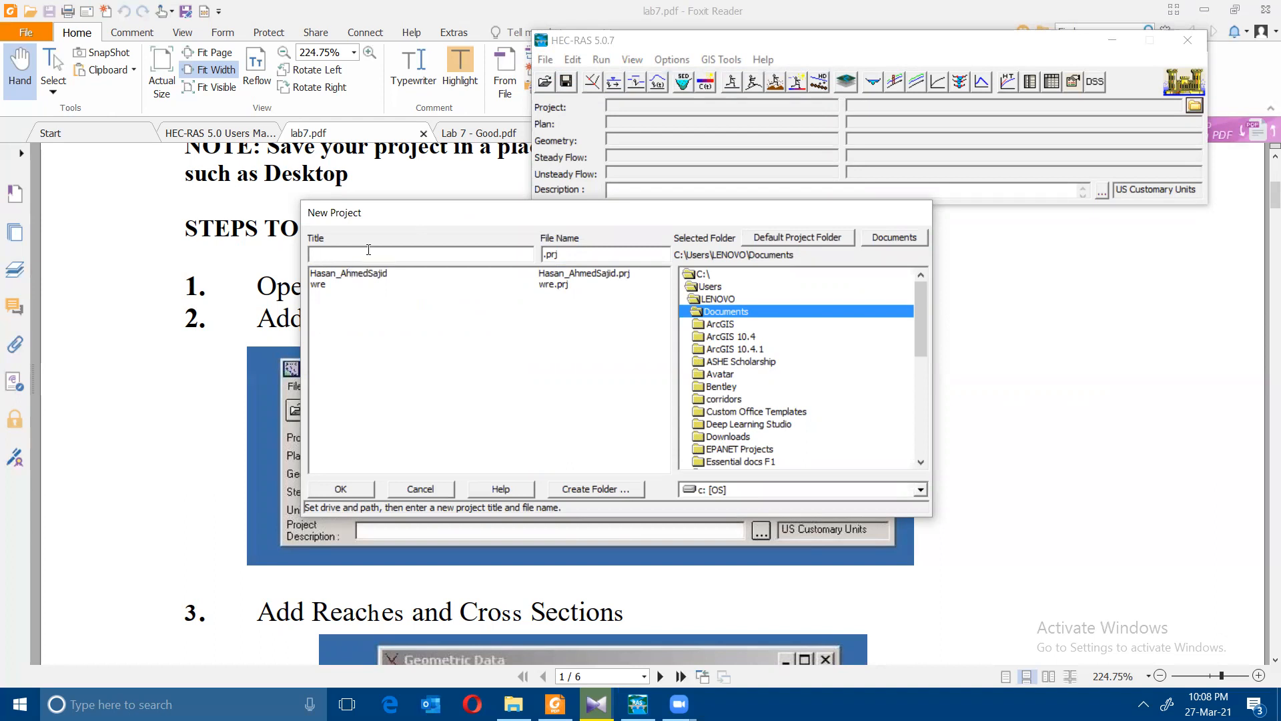
{"action": "type", "text": "Hasan_Ahmed"}
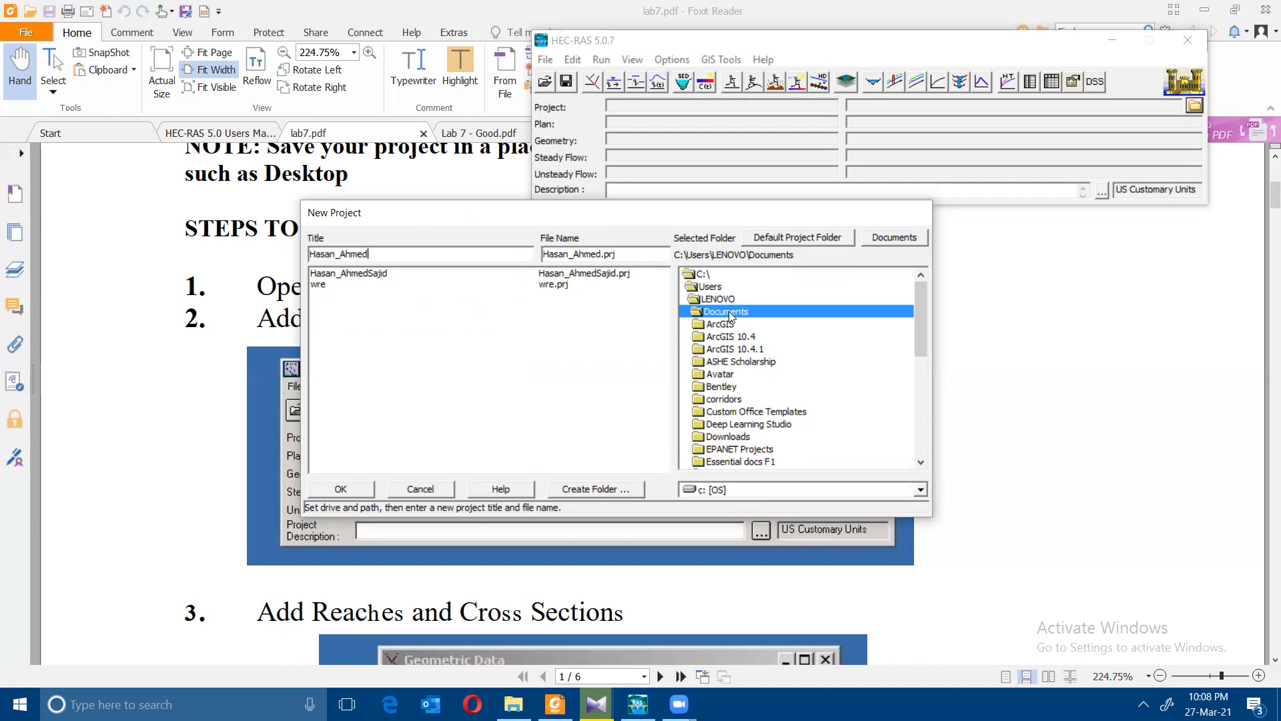
{"action": "left_click", "coordinate": [349, 489]}
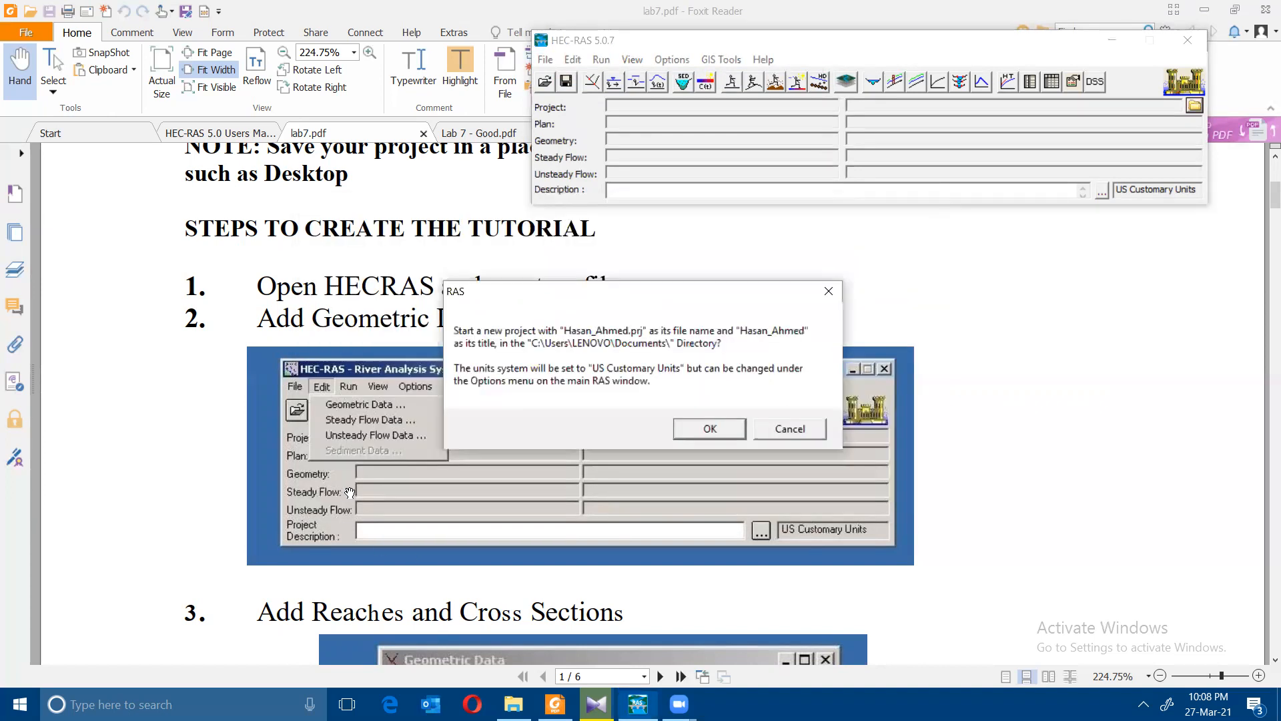
{"action": "left_click", "coordinate": [709, 430]}
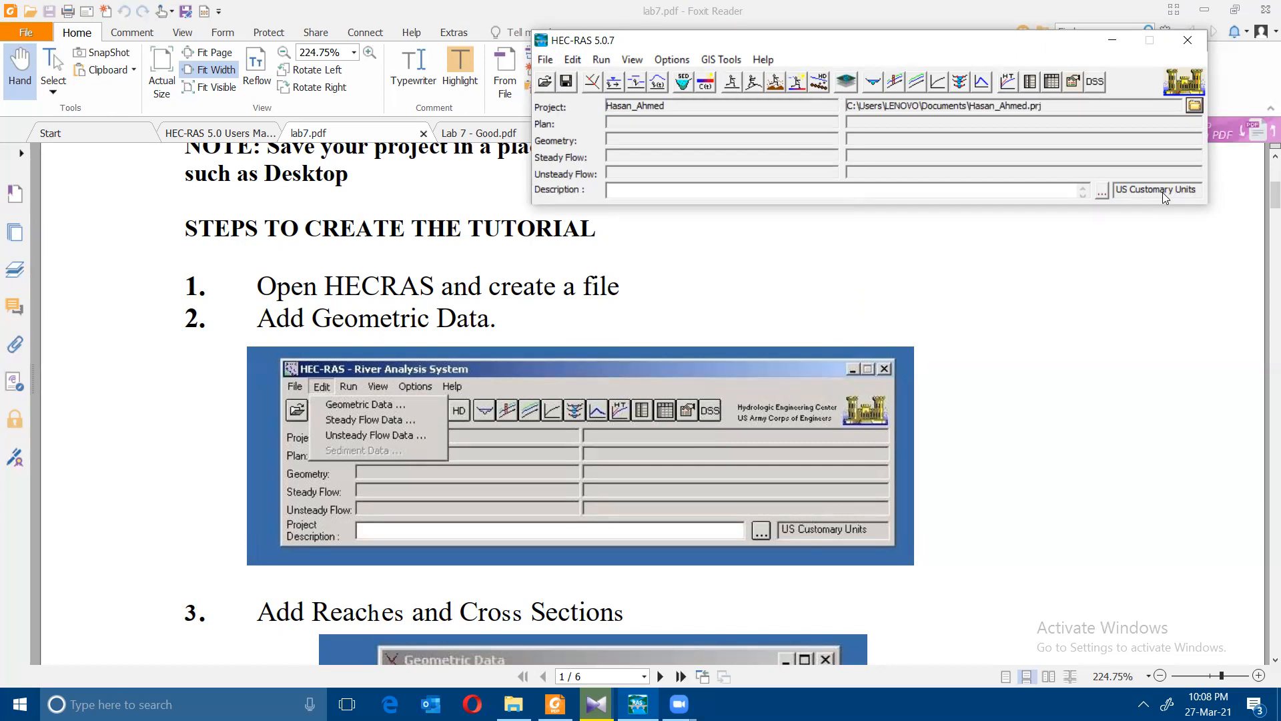
Open the Geometric Data editor for the new project
{"action": "left_click", "coordinate": [545, 60]}
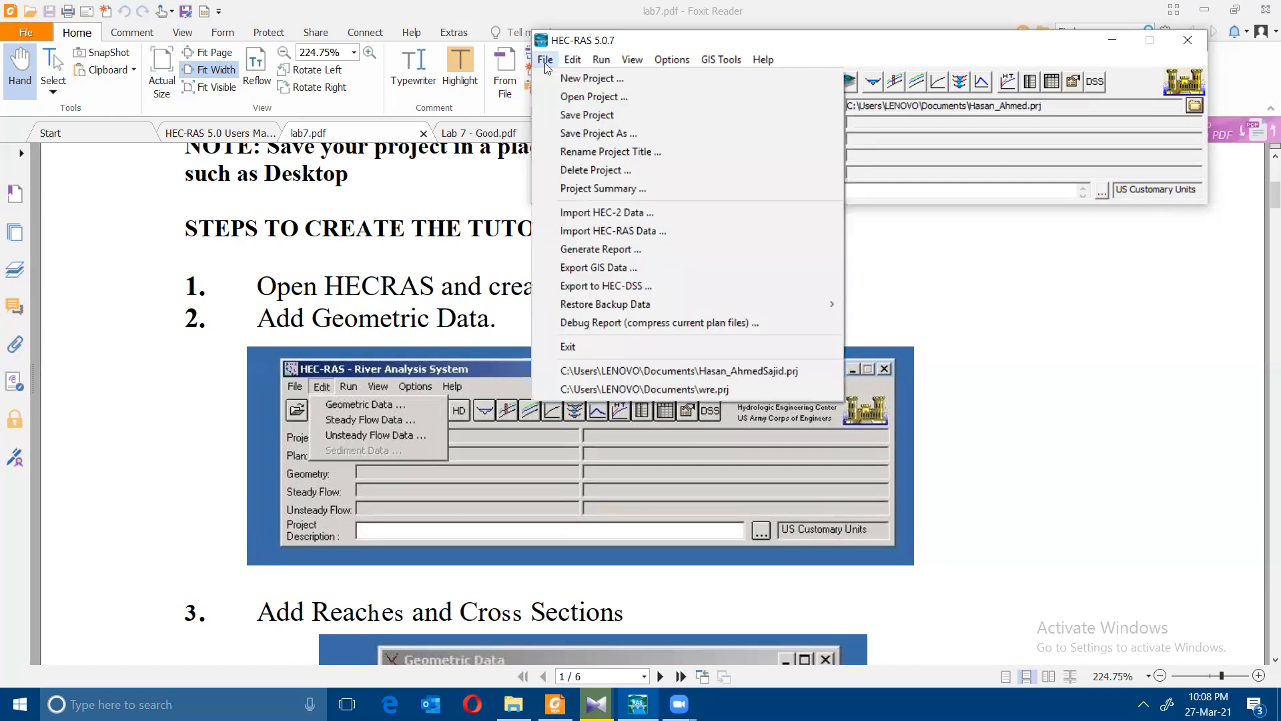
{"action": "left_click", "coordinate": [546, 61]}
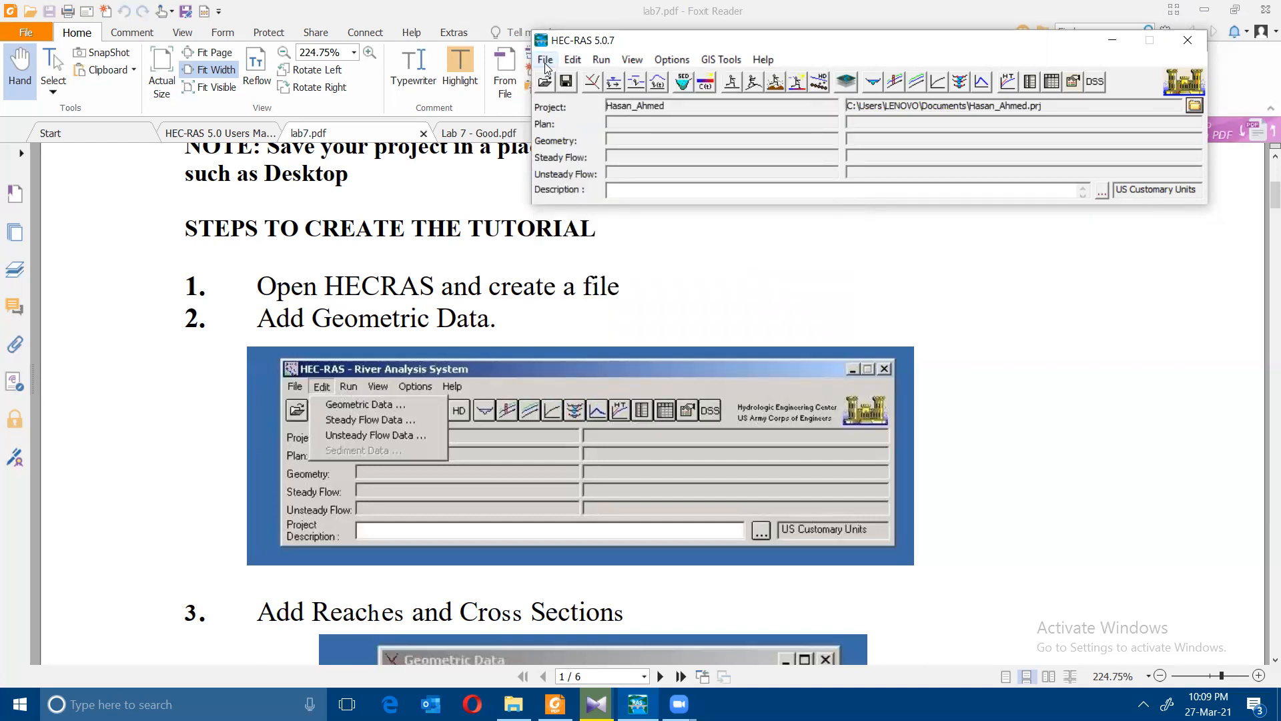
{"action": "left_click", "coordinate": [573, 60]}
{"action": "left_click", "coordinate": [599, 76]}
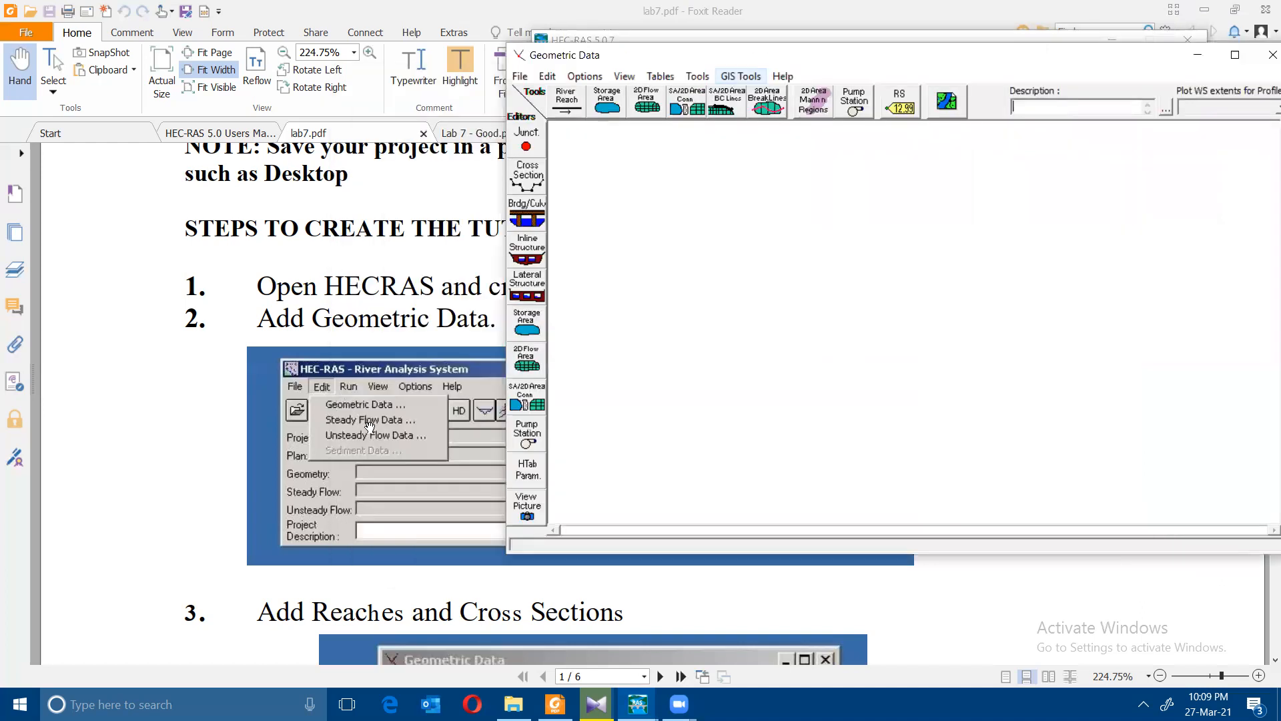
Read step 3 of lab7.pdf on adding reaches and cross sections, then return to the Geometric Data editor
{"action": "left_click", "coordinate": [209, 472]}
{"action": "scroll", "coordinate": [287, 414], "scroll_direction": "down", "scroll_amount": 3}
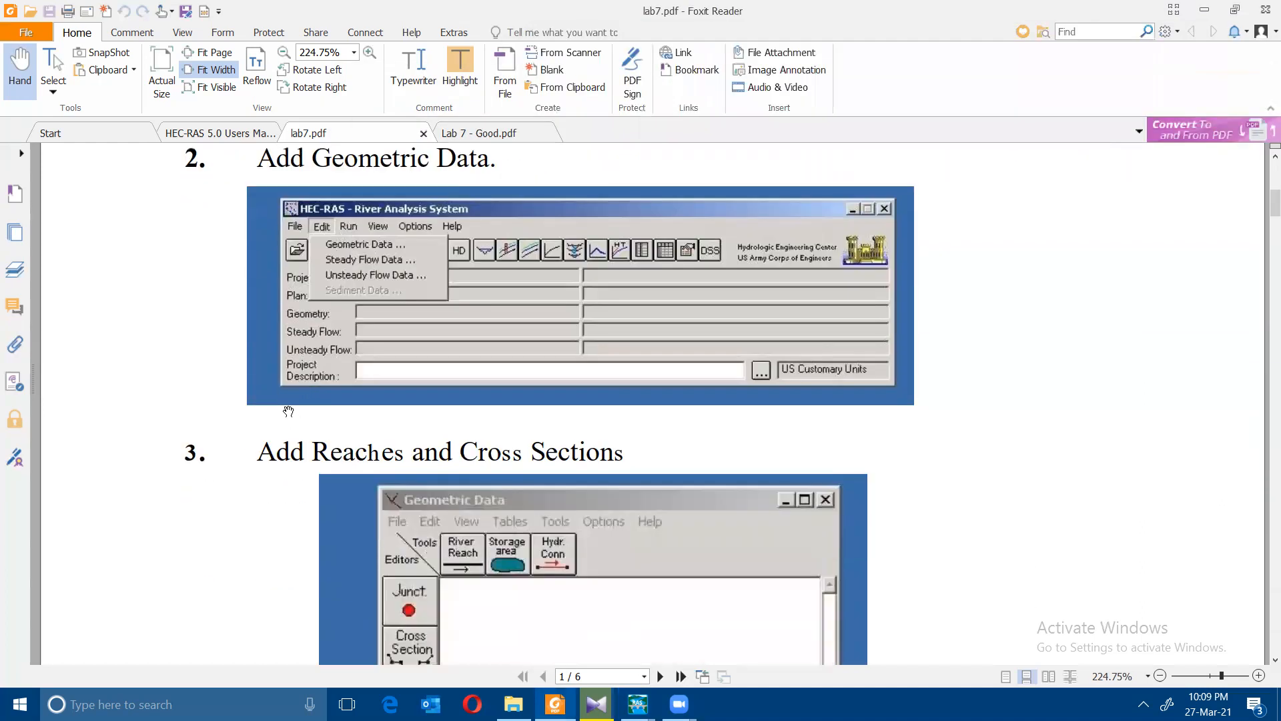
{"action": "scroll", "coordinate": [295, 368], "scroll_direction": "down", "scroll_amount": 2}
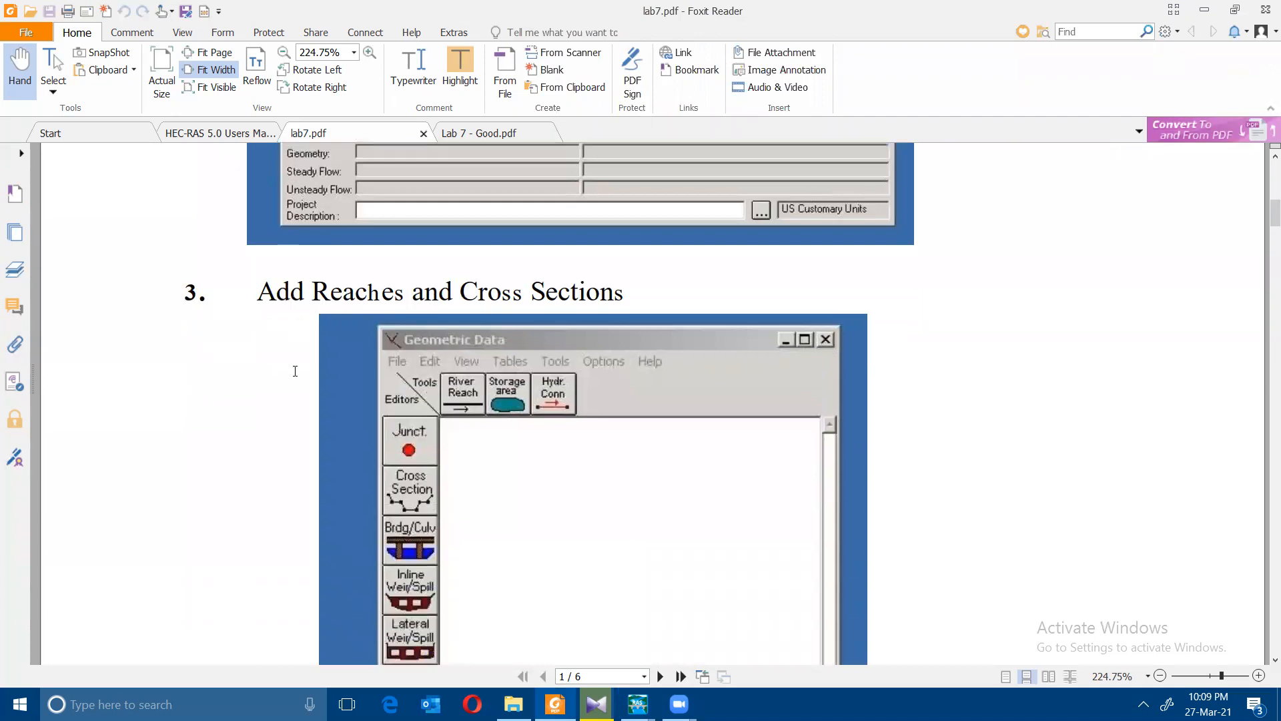
{"action": "scroll", "coordinate": [295, 371], "scroll_direction": "down", "scroll_amount": 1}
{"action": "scroll", "coordinate": [295, 371], "scroll_direction": "up", "scroll_amount": 3}
{"action": "scroll", "coordinate": [291, 375], "scroll_direction": "down", "scroll_amount": 3}
{"action": "mouse_move", "coordinate": [638, 704]}
{"action": "left_click", "coordinate": [727, 631]}
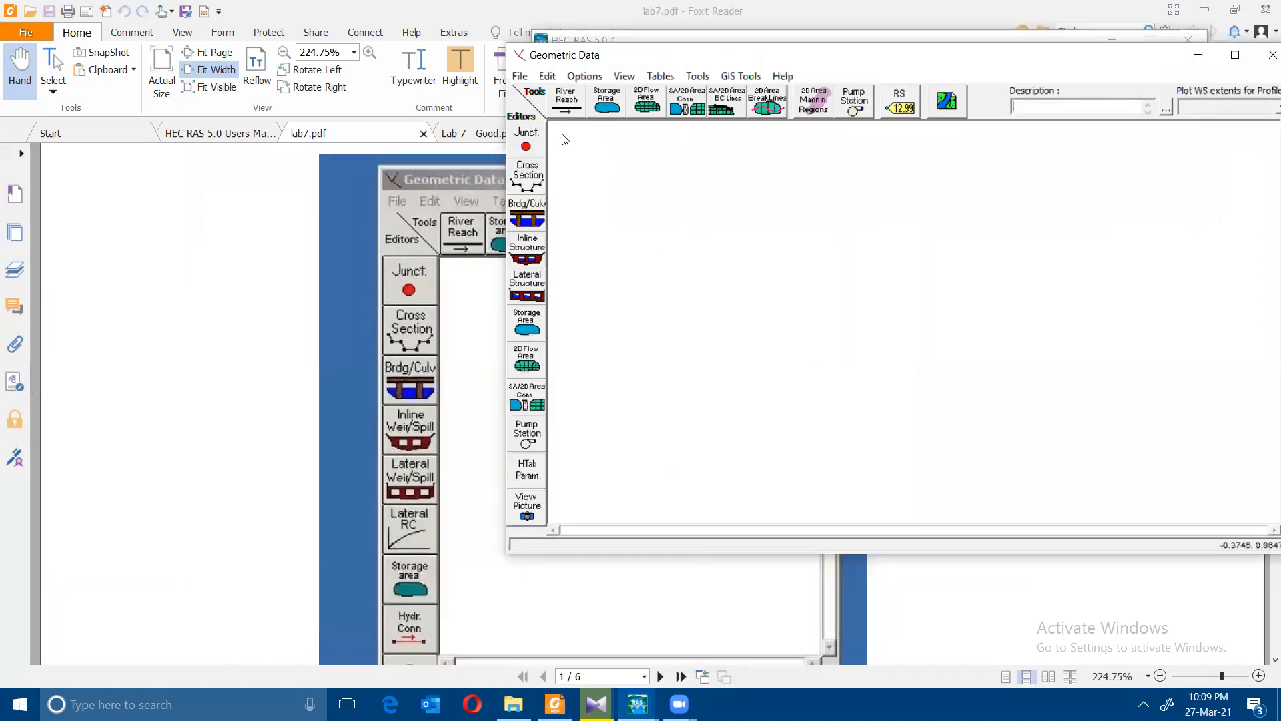
Draw a multi-point river reach diagonally across the schematic, from upstream at upper left to downstream at lower right
{"action": "left_click", "coordinate": [579, 101]}
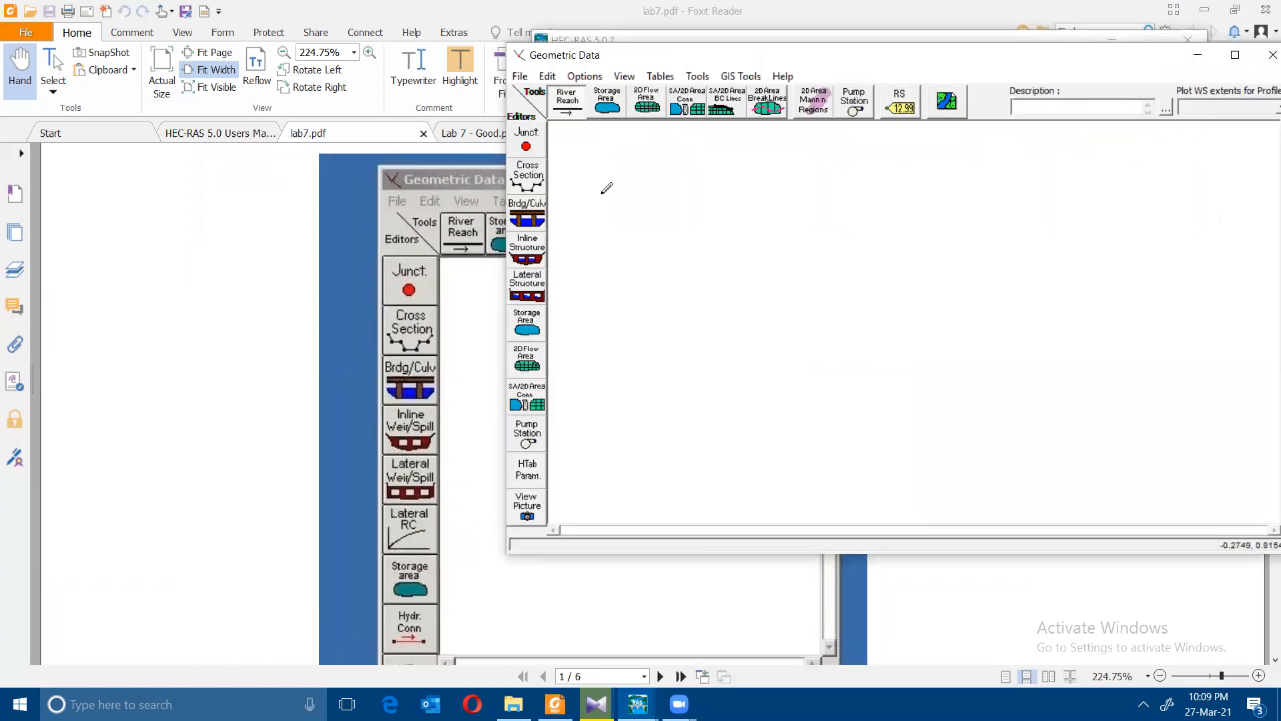
{"action": "left_click", "coordinate": [579, 159]}
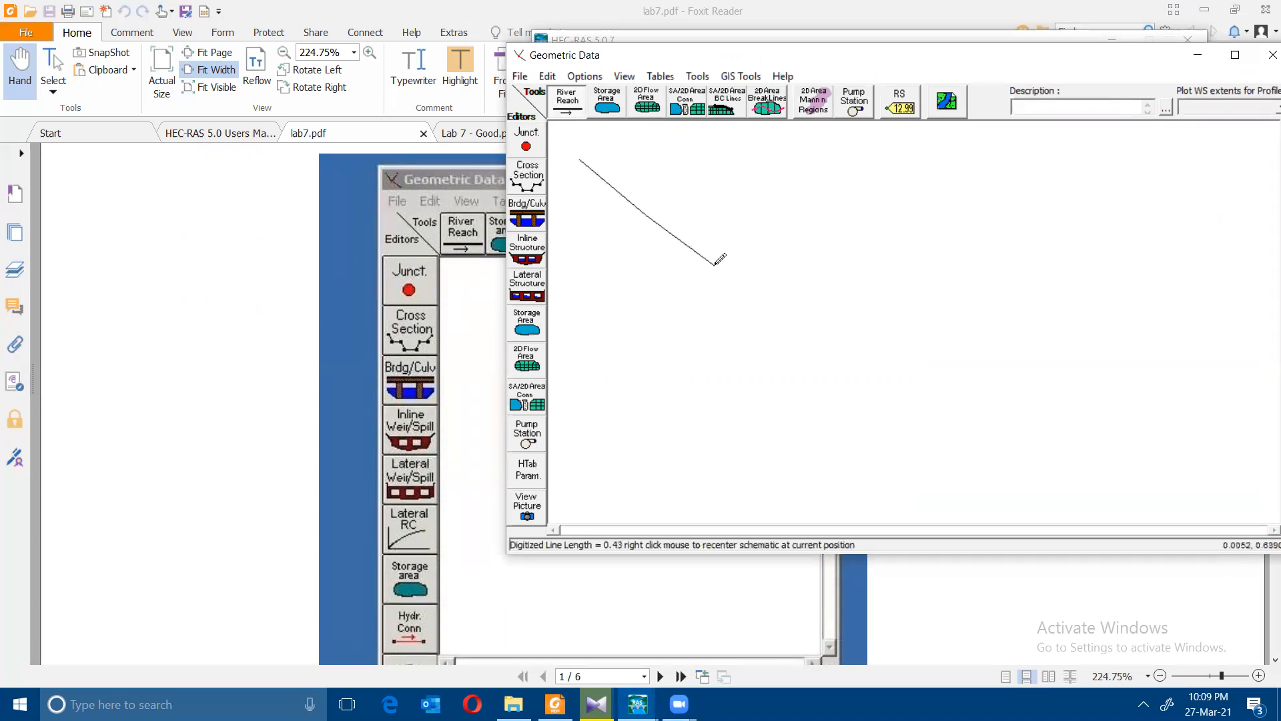
{"action": "left_click", "coordinate": [812, 335]}
{"action": "left_click", "coordinate": [894, 391]}
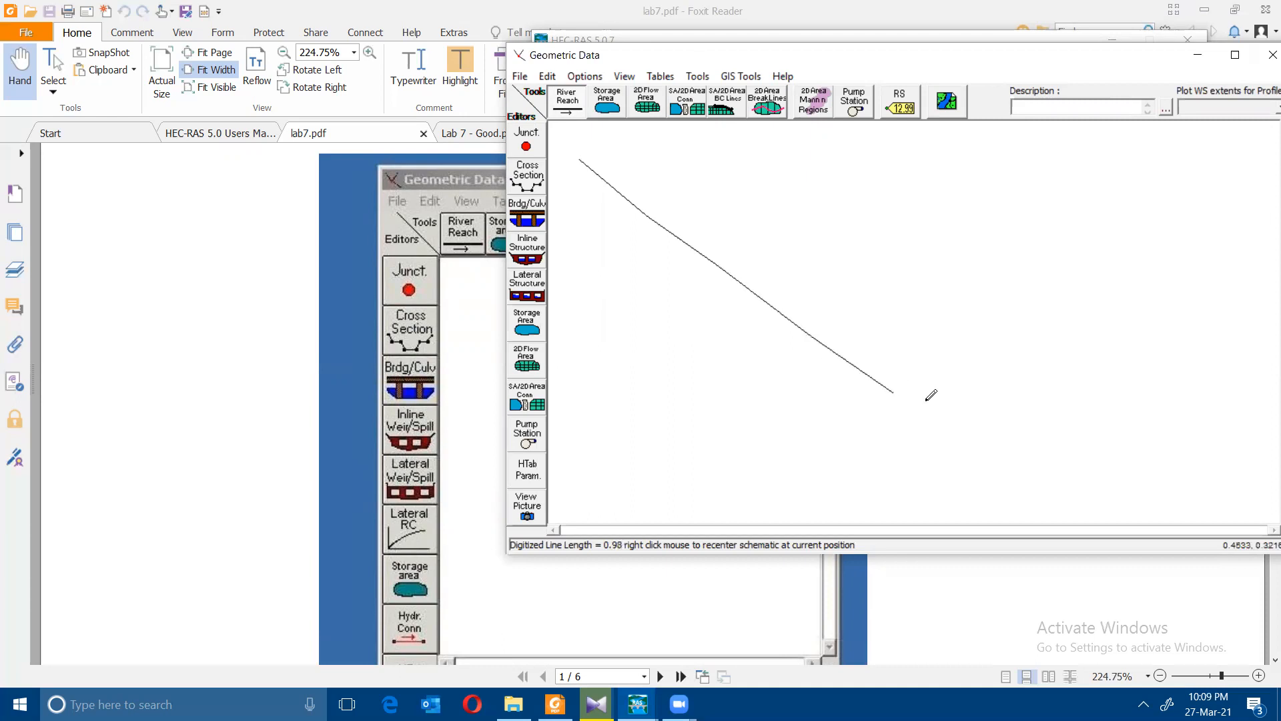
{"action": "double_click", "coordinate": [982, 435]}
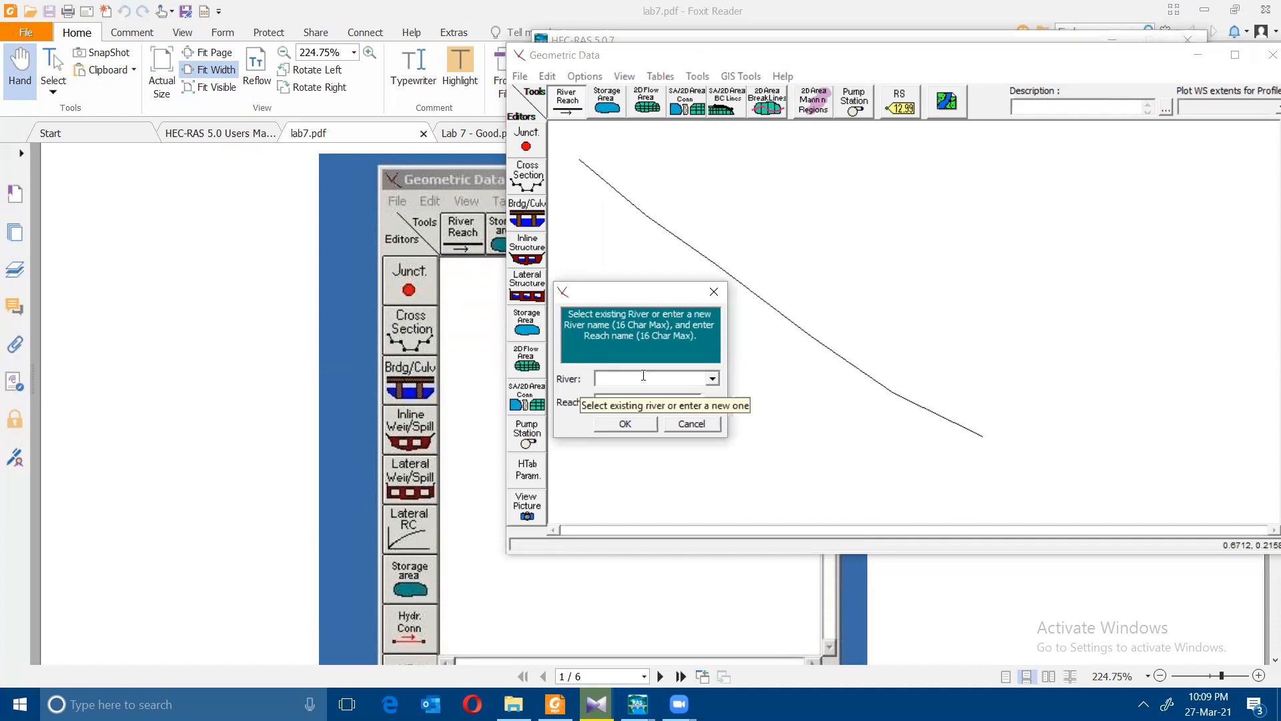
Check the required names in the lab7.pdf objective and name the drawn river TREEO and its reach MAIN
{"action": "left_click", "coordinate": [292, 345]}
{"action": "scroll", "coordinate": [298, 354], "scroll_direction": "up", "scroll_amount": 3}
{"action": "scroll", "coordinate": [297, 354], "scroll_direction": "up", "scroll_amount": 10}
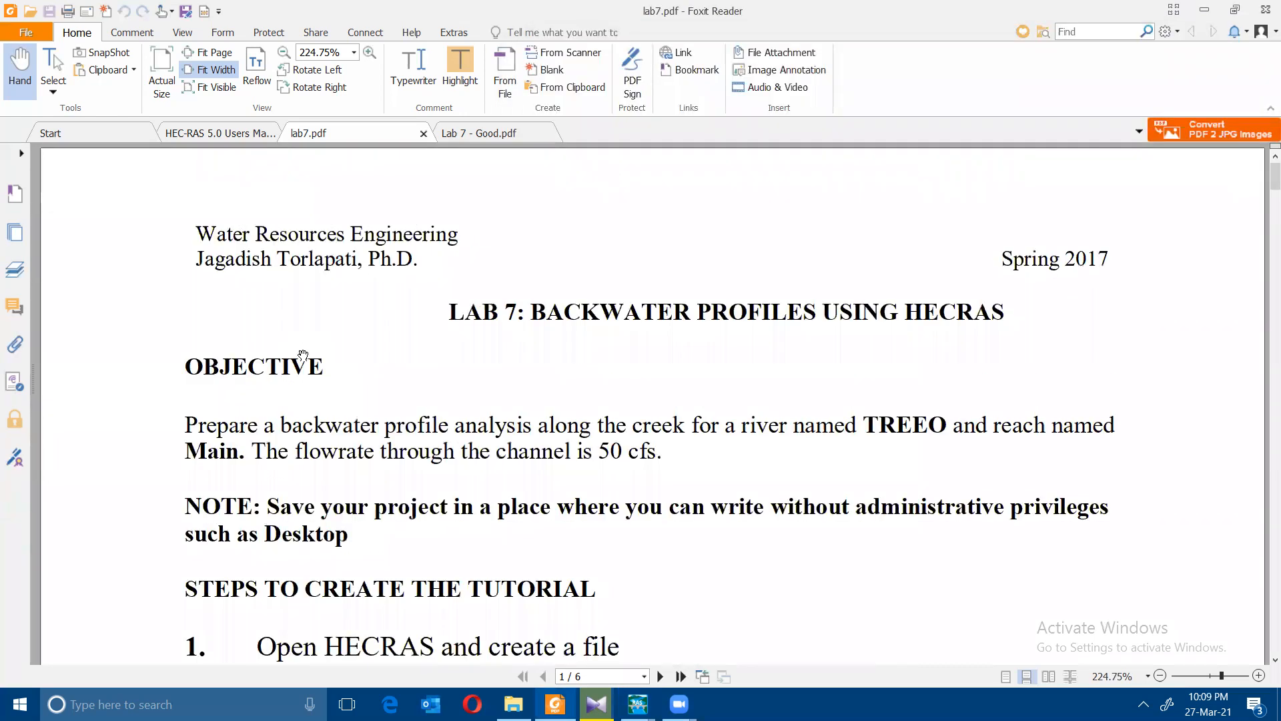
{"action": "scroll", "coordinate": [614, 267], "scroll_direction": "down", "scroll_amount": 3}
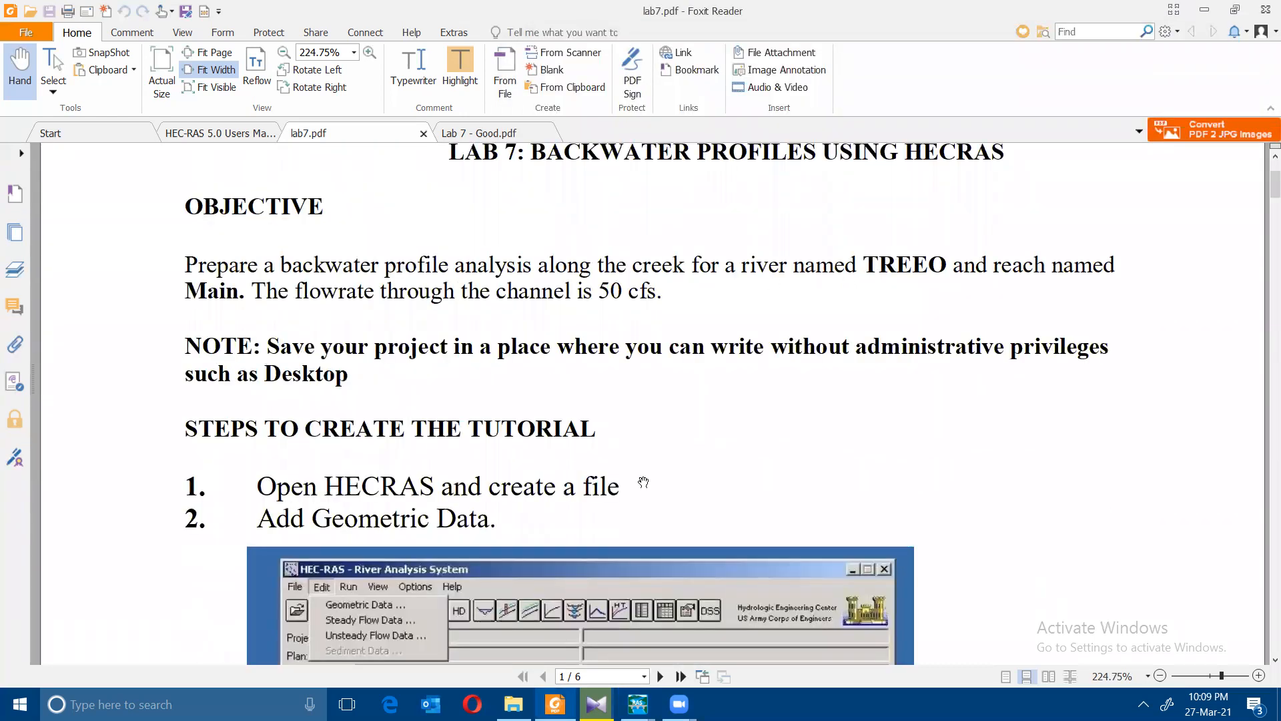
{"action": "mouse_move", "coordinate": [637, 704]}
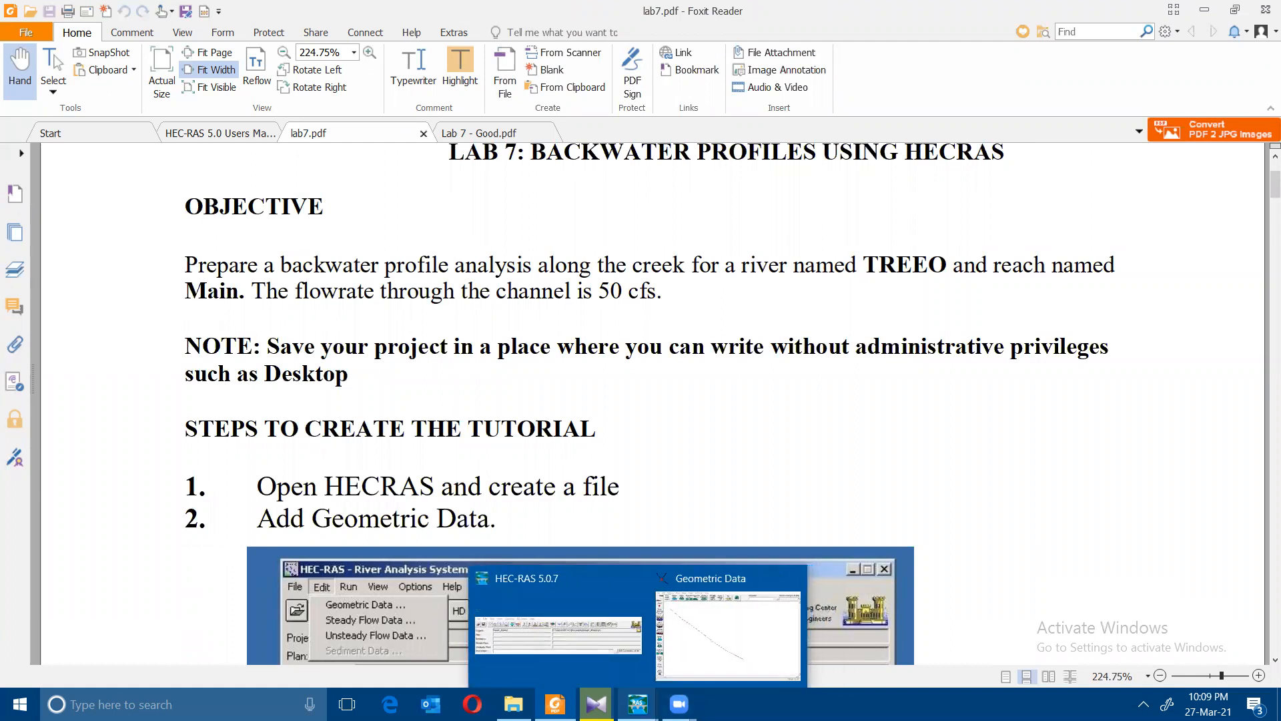
{"action": "left_click", "coordinate": [765, 616]}
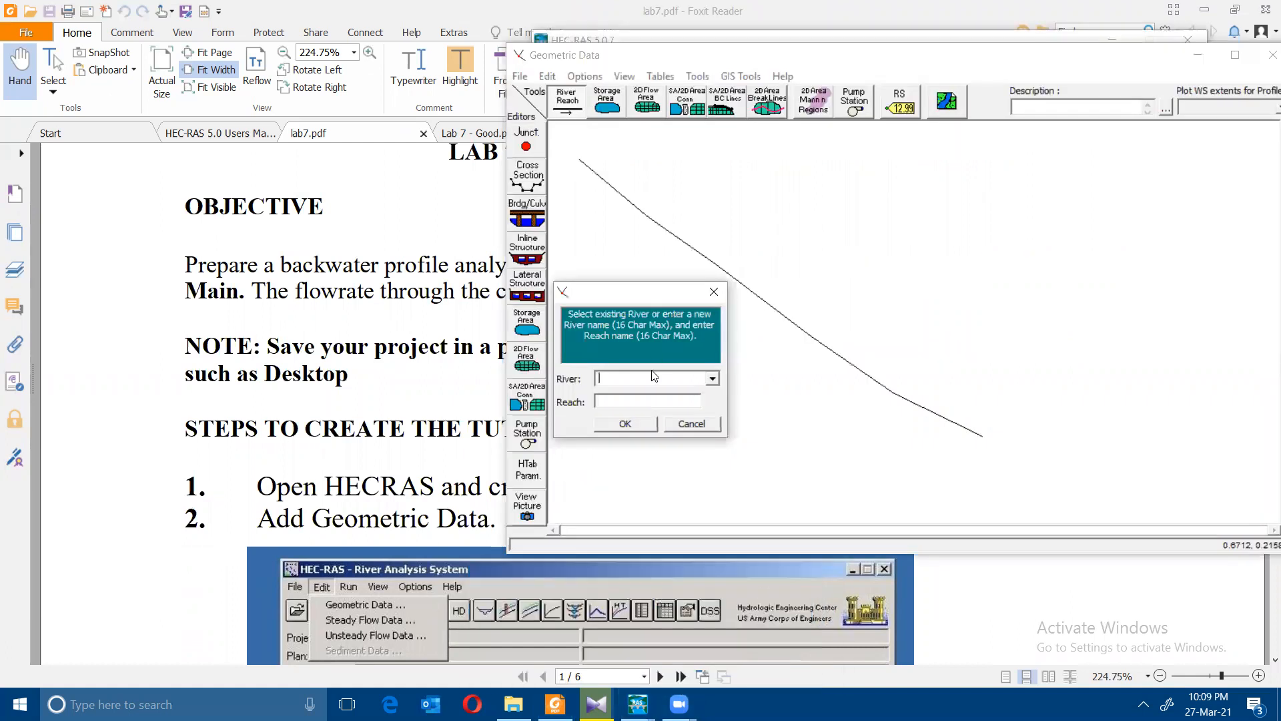
{"action": "type", "text": "TREEO"}
{"action": "key", "text": "Tab"}
{"action": "type", "text": "MAIN"}
{"action": "left_click", "coordinate": [625, 425]}
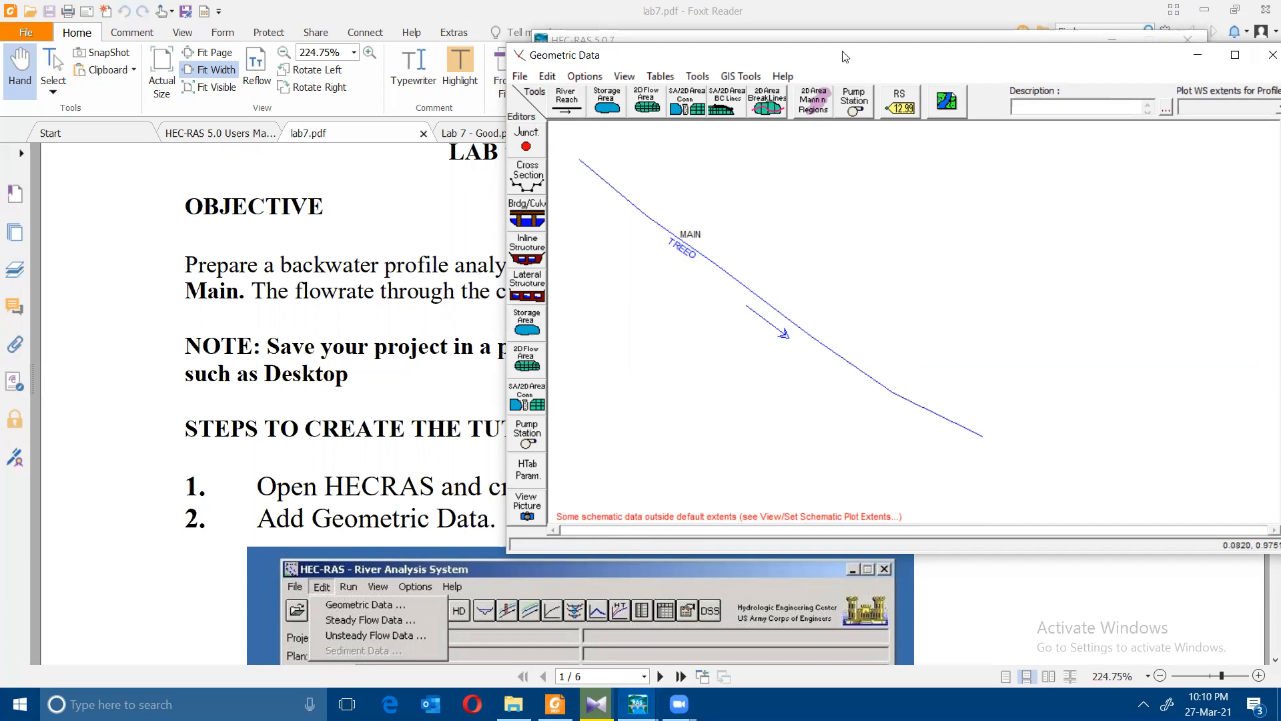
Move the Geometric Data window up and read the lab7.pdf instructions on drawing the reach and adding cross sections
{"action": "left_click_drag", "start_coordinate": [844, 57], "coordinate": [834, 18]}
{"action": "scroll", "coordinate": [390, 322], "scroll_direction": "down", "scroll_amount": 5}
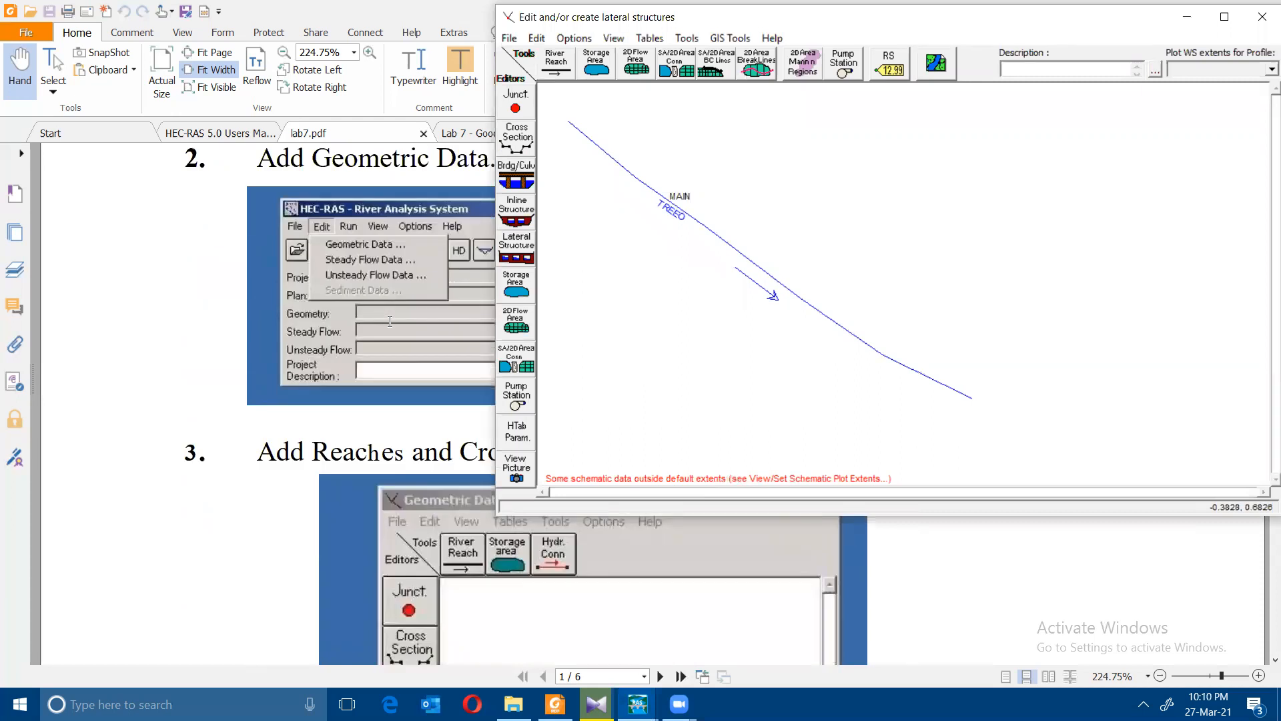
{"action": "scroll", "coordinate": [389, 321], "scroll_direction": "up", "scroll_amount": 5}
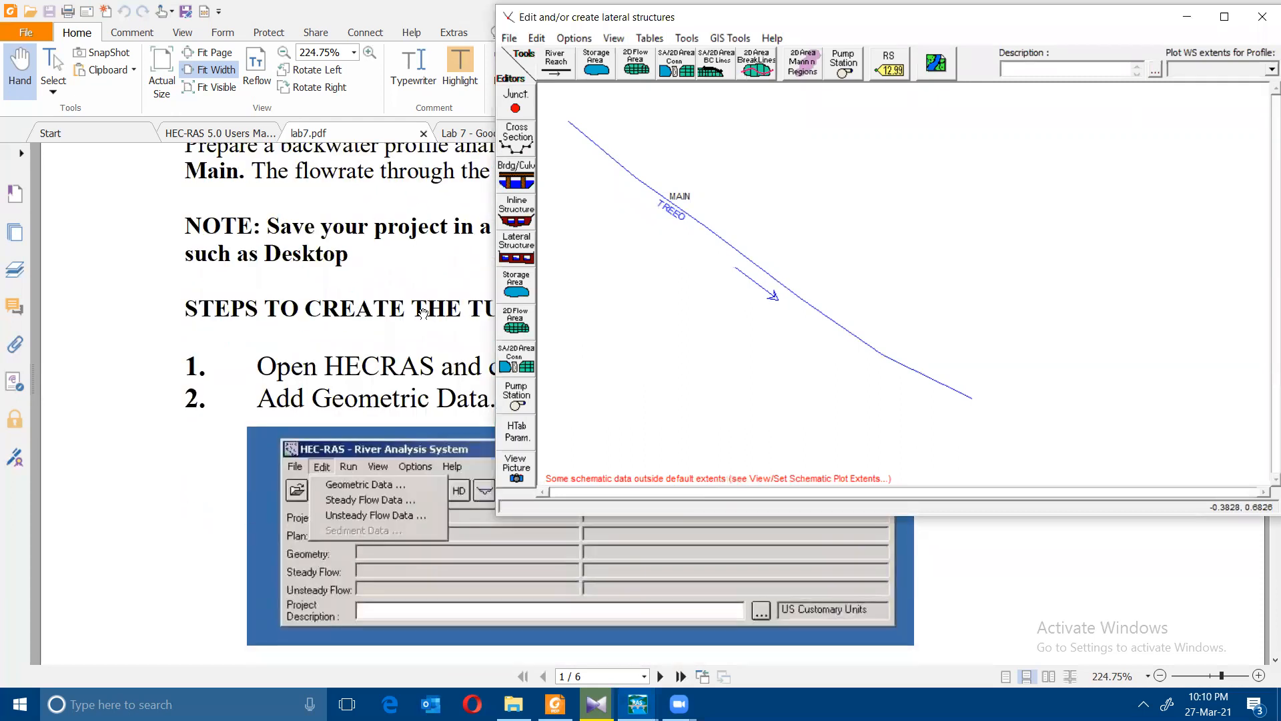
{"action": "scroll", "coordinate": [423, 314], "scroll_direction": "down", "scroll_amount": 15}
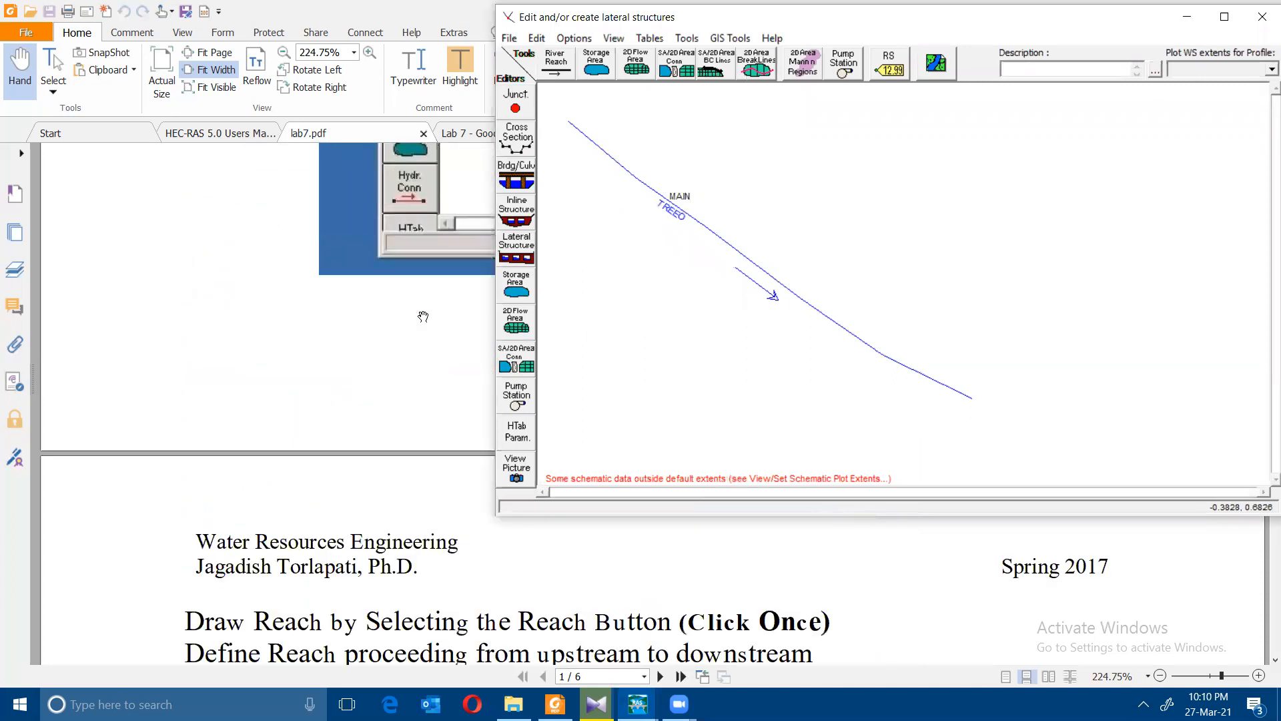
{"action": "scroll", "coordinate": [423, 316], "scroll_direction": "up", "scroll_amount": 3}
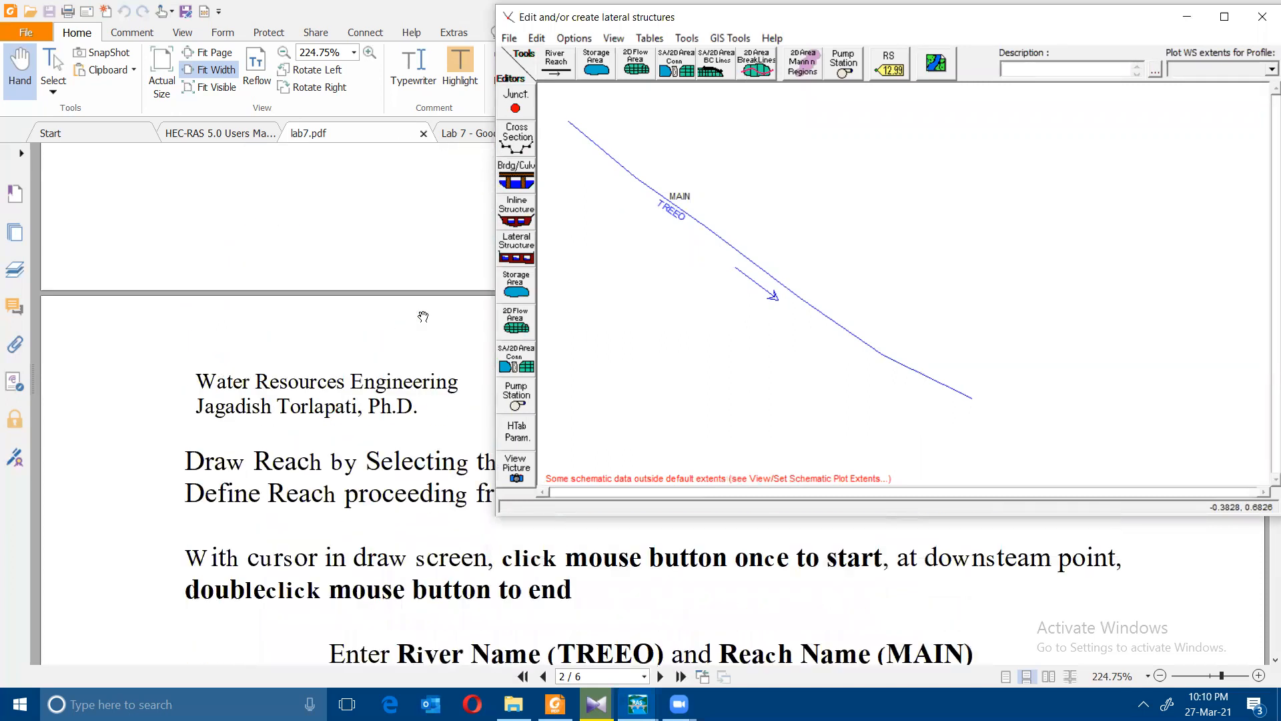
{"action": "scroll", "coordinate": [423, 316], "scroll_direction": "down", "scroll_amount": 10}
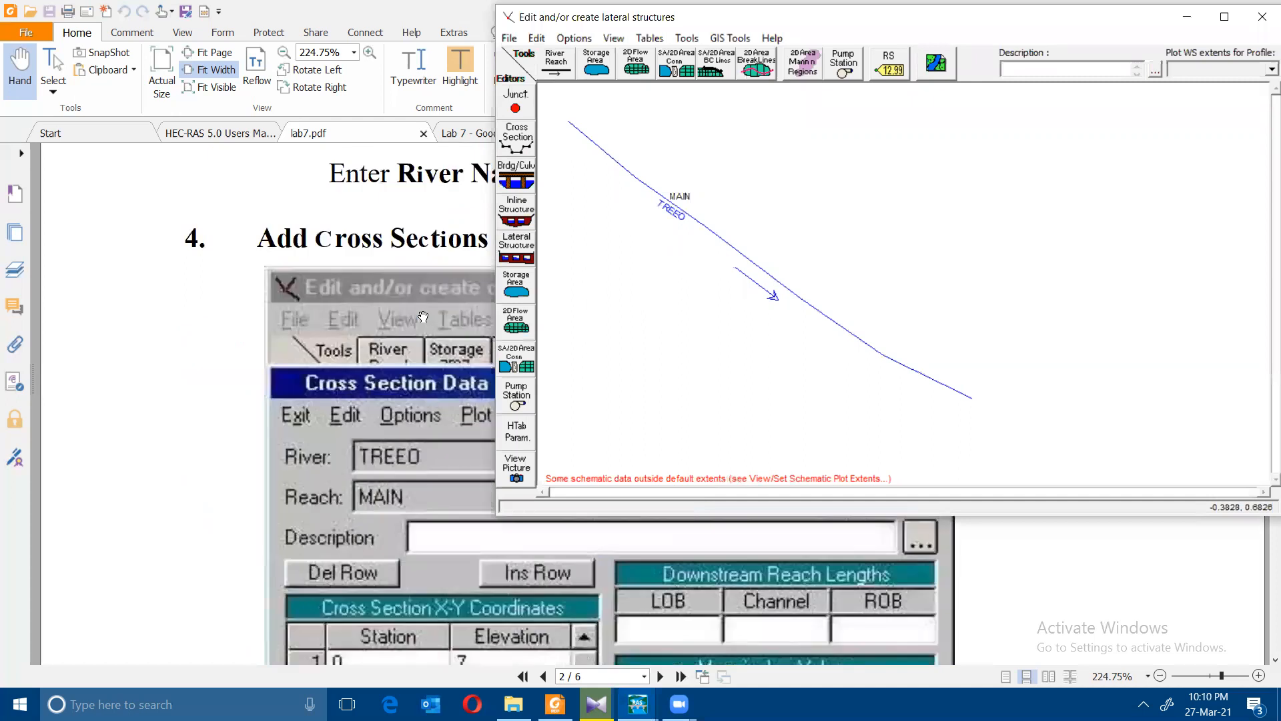
Find the sample cross section data in step 4 of lab7.pdf and open the cross section editor beside it
{"action": "scroll", "coordinate": [635, 63], "scroll_direction": "down", "scroll_amount": 3}
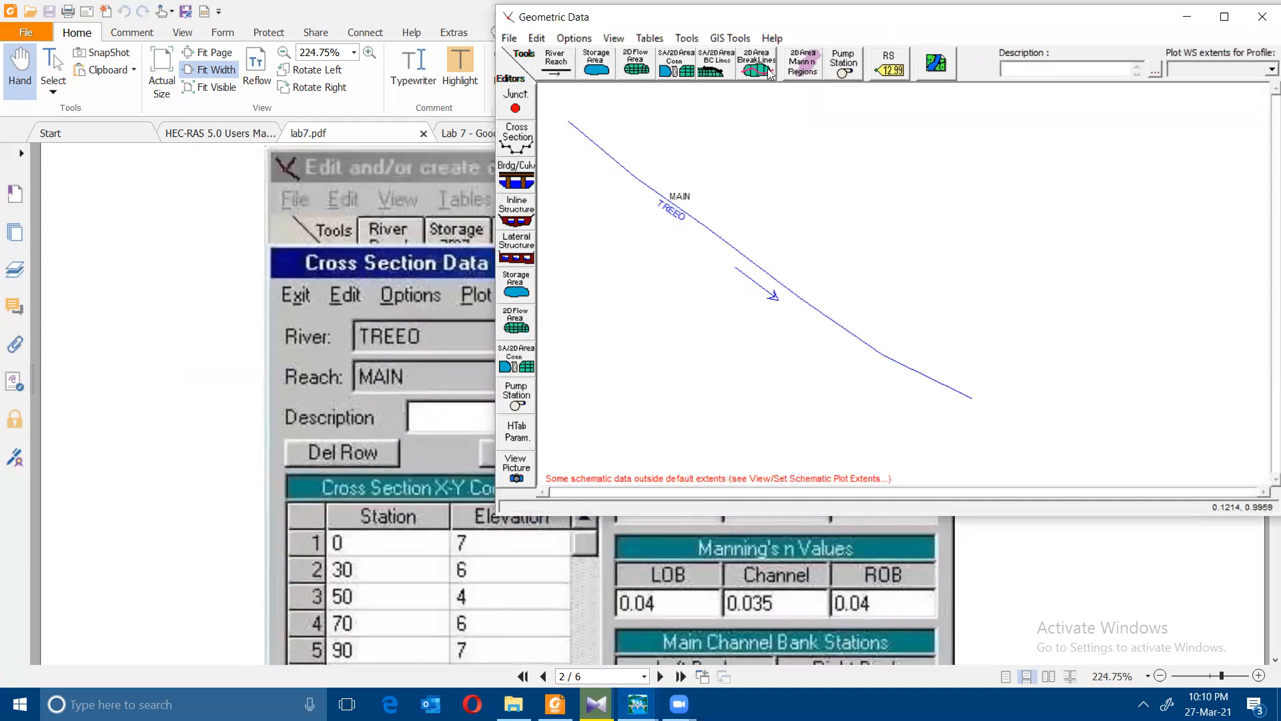
{"action": "left_click_drag", "start_coordinate": [756, 28], "coordinate": [886, 58]}
{"action": "scroll", "coordinate": [412, 267], "scroll_direction": "down", "scroll_amount": 7}
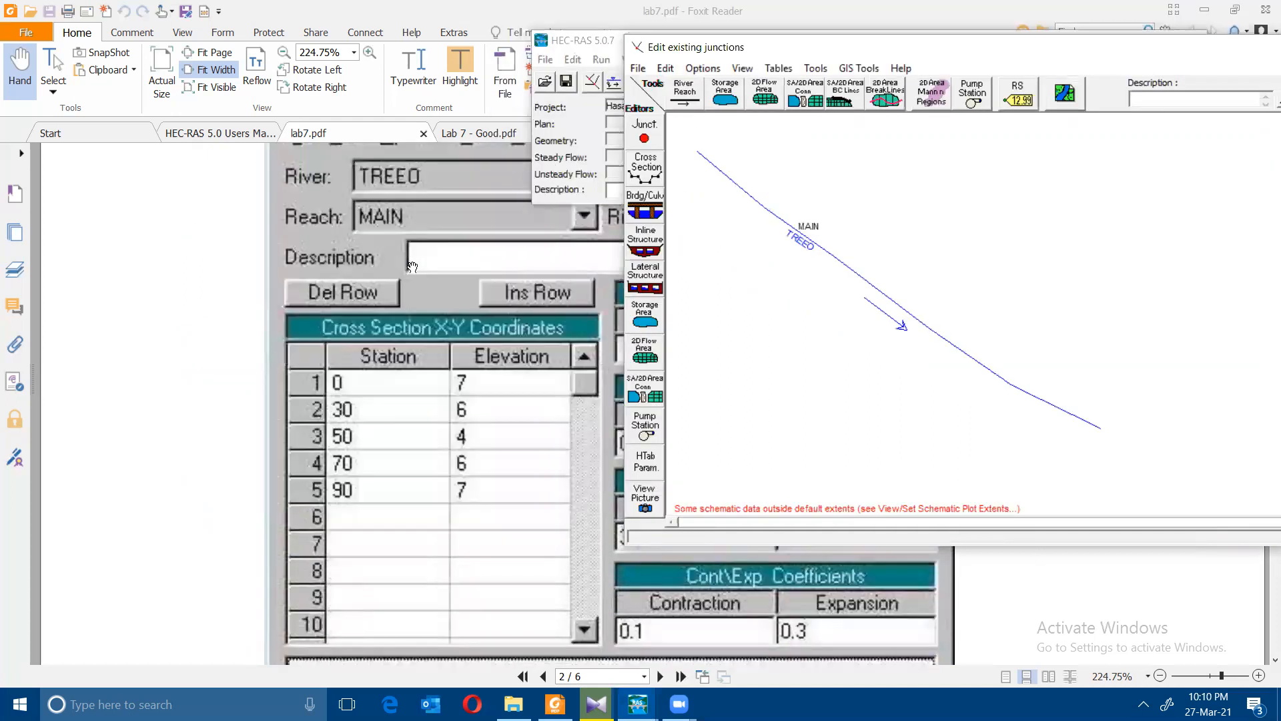
{"action": "left_click", "coordinate": [641, 169]}
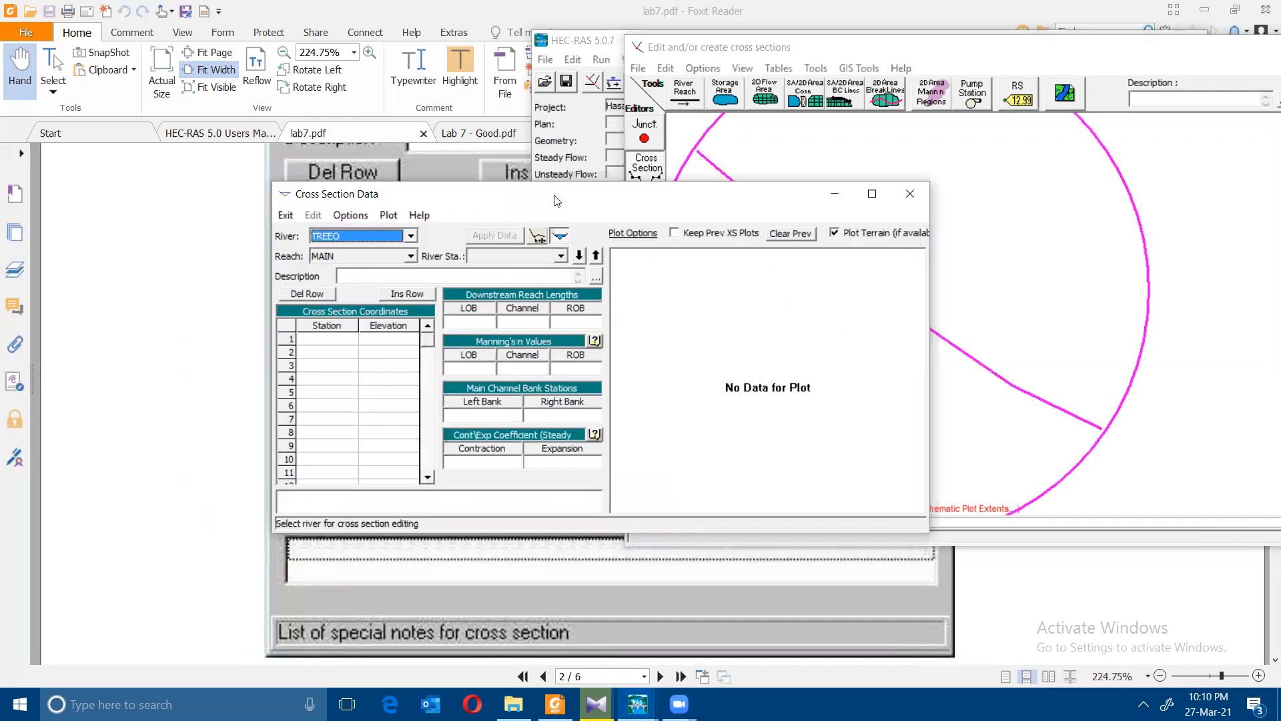
{"action": "left_click_drag", "start_coordinate": [557, 200], "coordinate": [864, 122]}
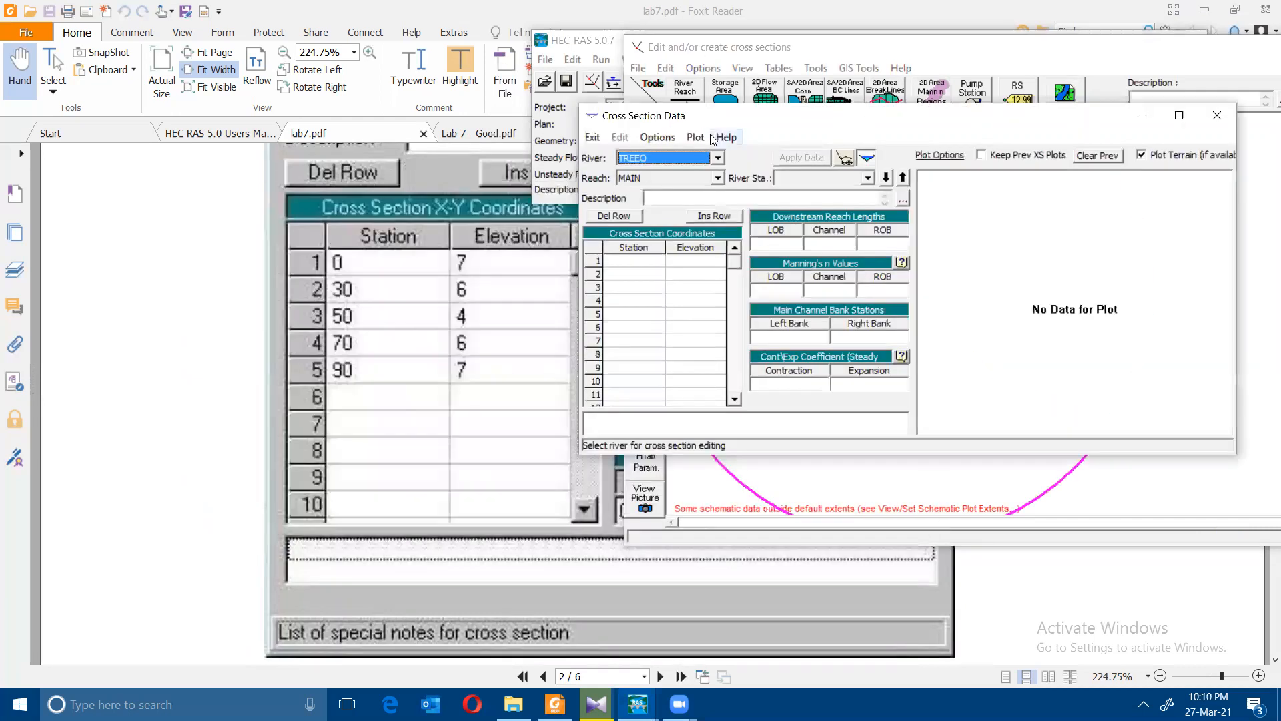
Add a new cross section at river station 1.0 in reach MAIN of river TREEO
{"action": "left_click", "coordinate": [657, 137]}
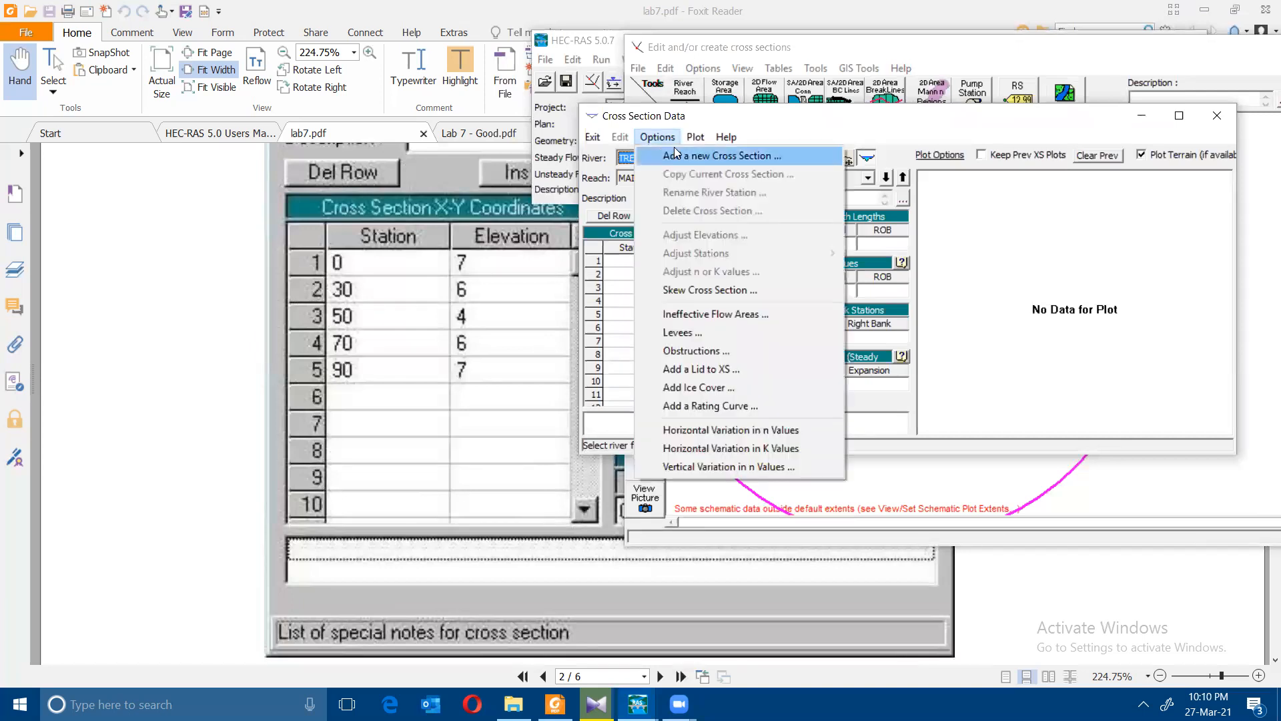
{"action": "left_click", "coordinate": [659, 157]}
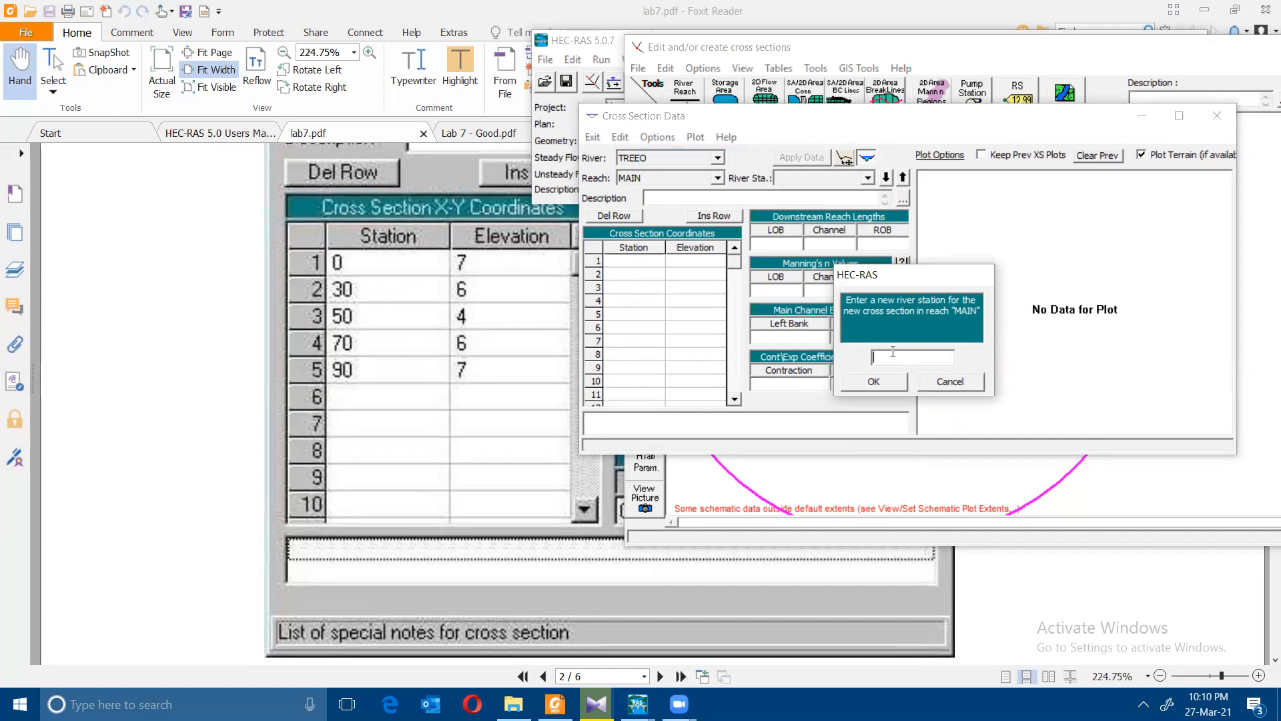
{"action": "type", "text": "1.0"}
{"action": "key", "text": "Return"}
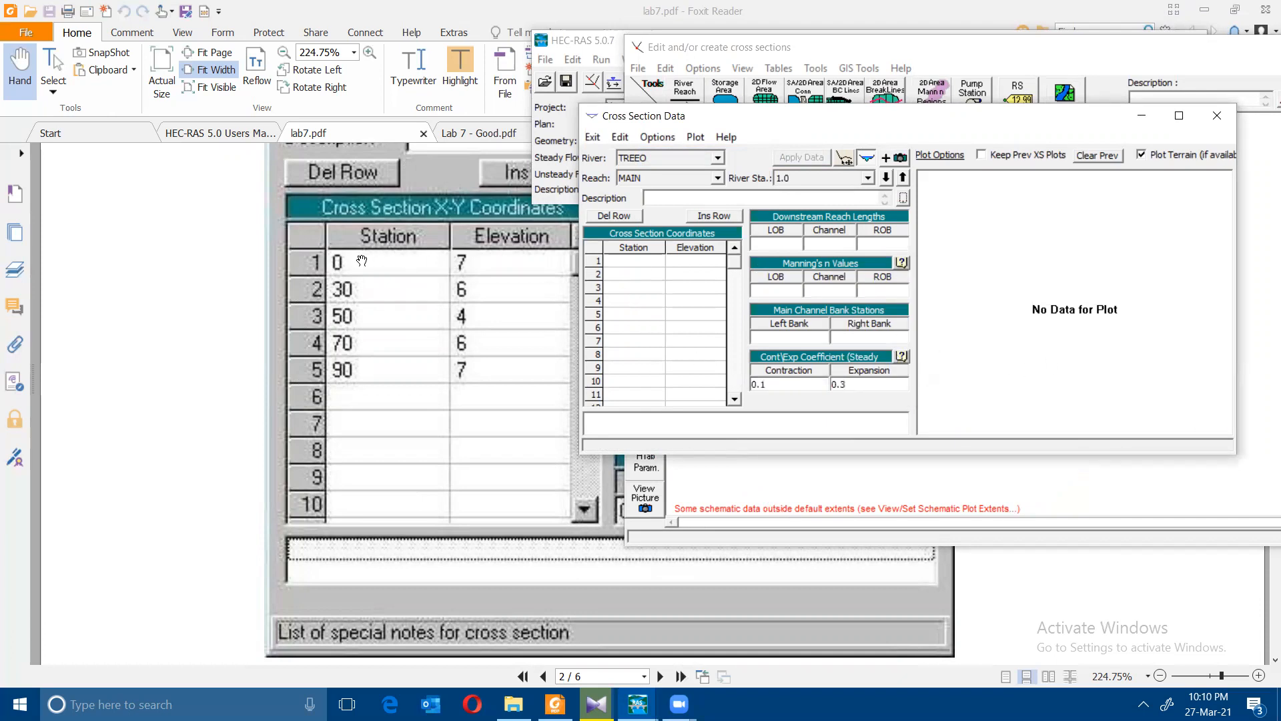
Enter the cross section stations 0, 30, 50, 70 and 90 in the first five coordinate rows
{"action": "left_click", "coordinate": [635, 262]}
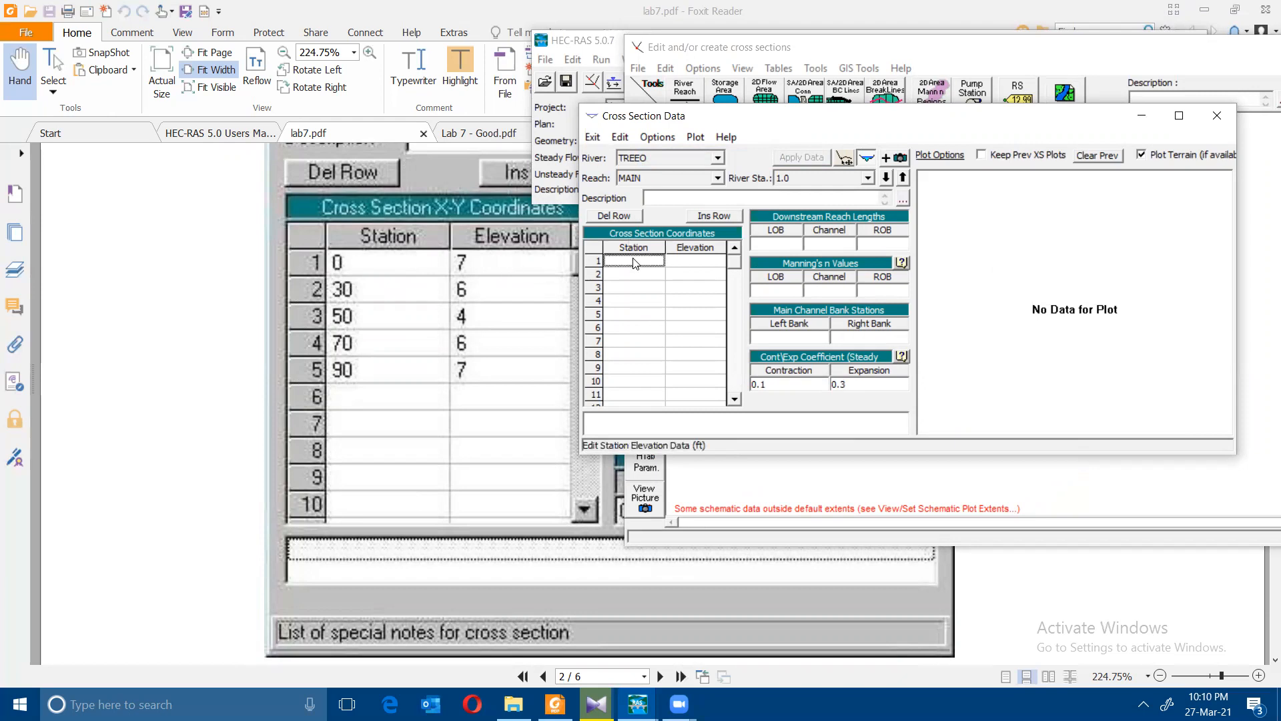
{"action": "type", "text": "0"}
{"action": "key", "text": "Return"}
{"action": "type", "text": "30"}
{"action": "key", "text": "Return"}
{"action": "type", "text": "50"}
{"action": "key", "text": "Return"}
{"action": "type", "text": "70"}
{"action": "key", "text": "Return"}
{"action": "type", "text": "90"}
Enter the matching elevations 7, 6, 4, 6 and 7 for the five stations of cross section 1.0
{"action": "key", "text": "Tab"}
{"action": "key", "text": "Up"}
{"action": "key", "text": "Up"}
{"action": "key", "text": "Up"}
{"action": "key", "text": "Up"}
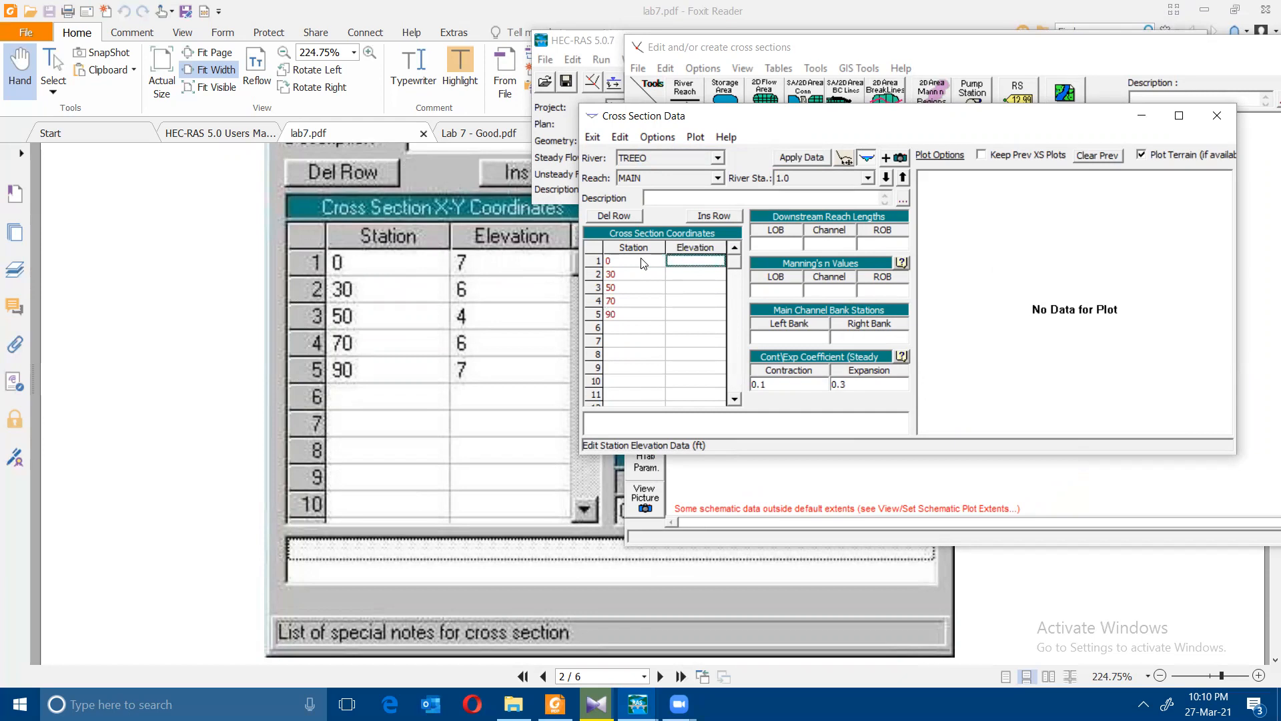
{"action": "key", "text": "Return"}
{"action": "type", "text": "6"}
{"action": "key", "text": "Return"}
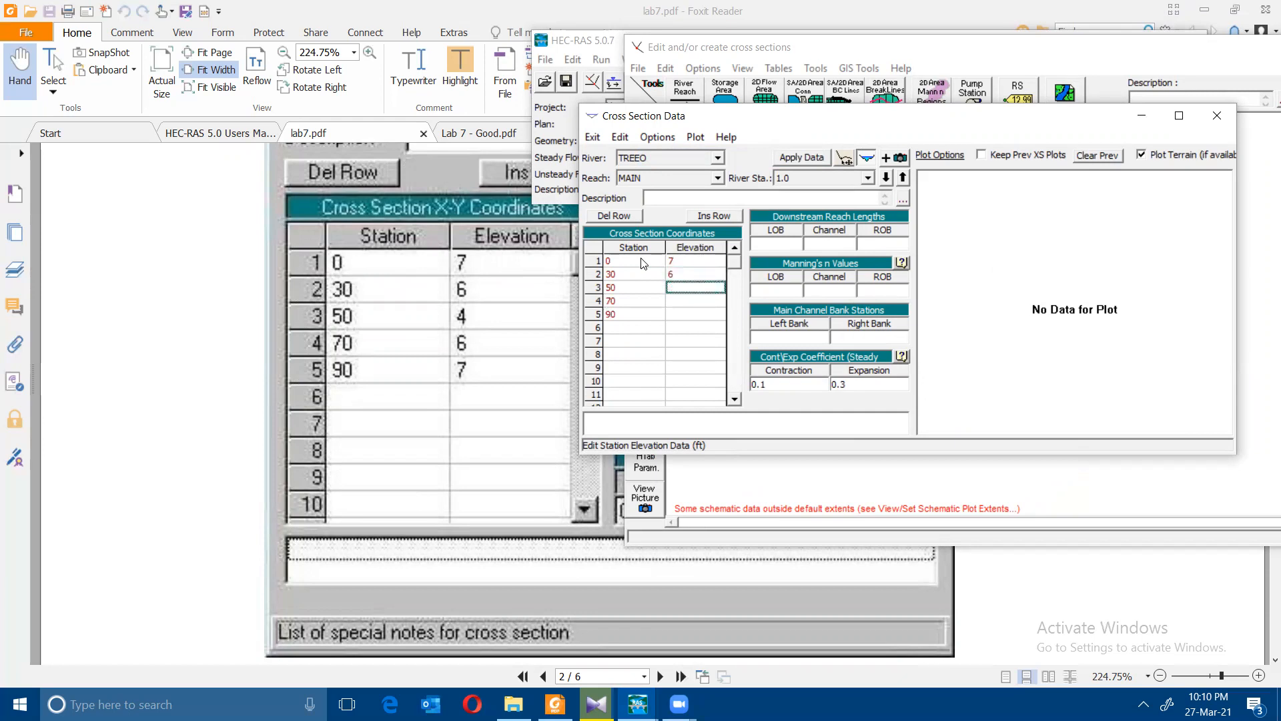
{"action": "type", "text": "4"}
{"action": "key", "text": "Return"}
{"action": "type", "text": "6"}
{"action": "key", "text": "Return"}
{"action": "type", "text": "7"}
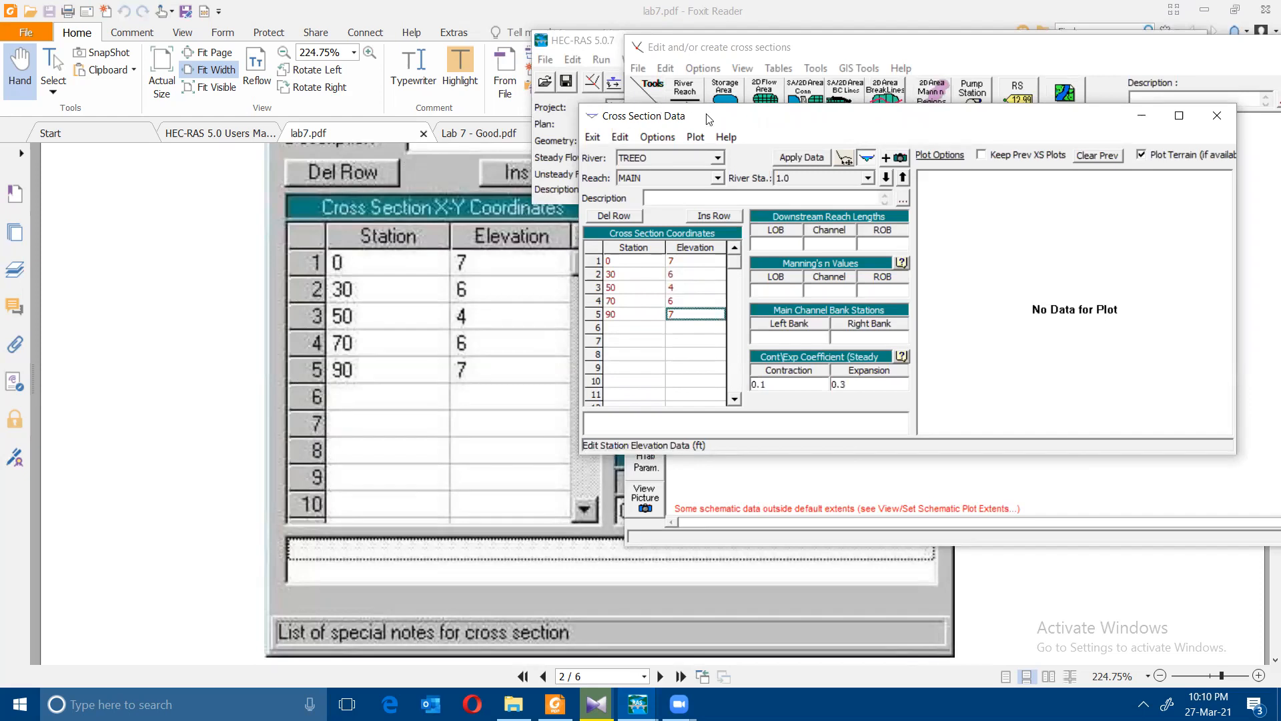
Check the bank stations in lab7.pdf and set the left bank to 30 and the right bank to 70
{"action": "left_click_drag", "start_coordinate": [710, 120], "coordinate": [806, 215]}
{"action": "left_click", "coordinate": [305, 256]}
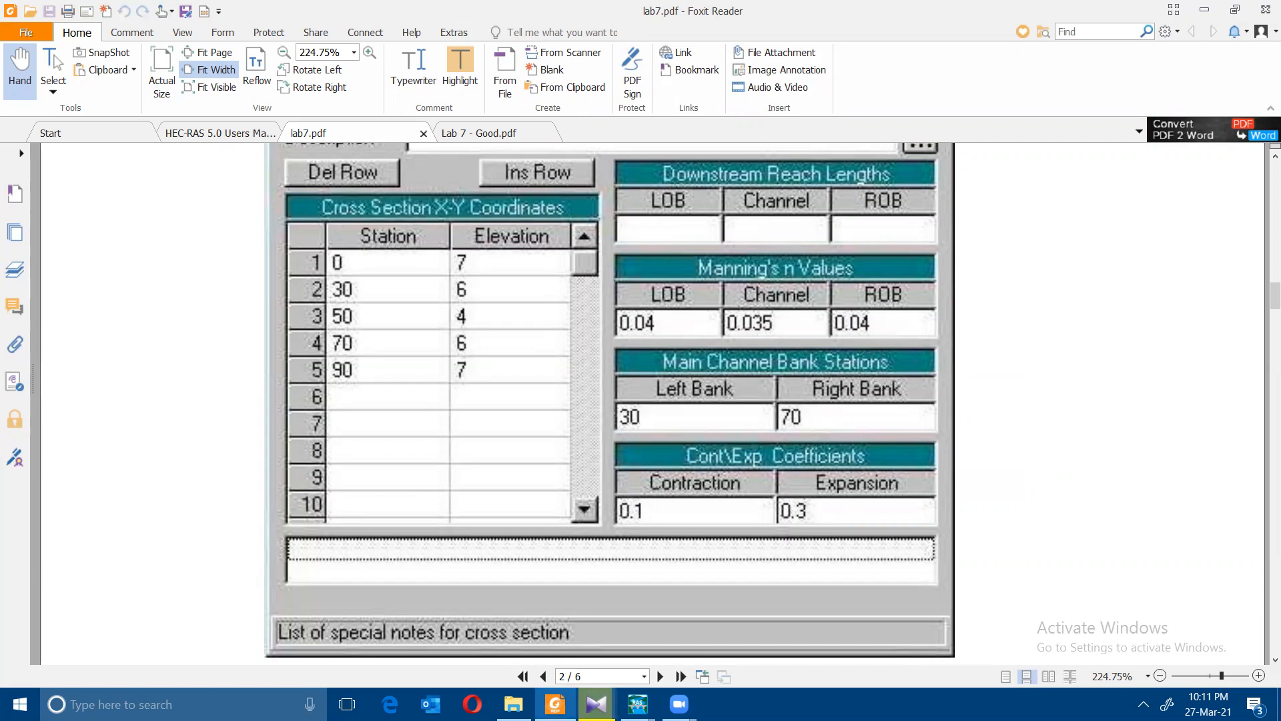
{"action": "mouse_move", "coordinate": [638, 704]}
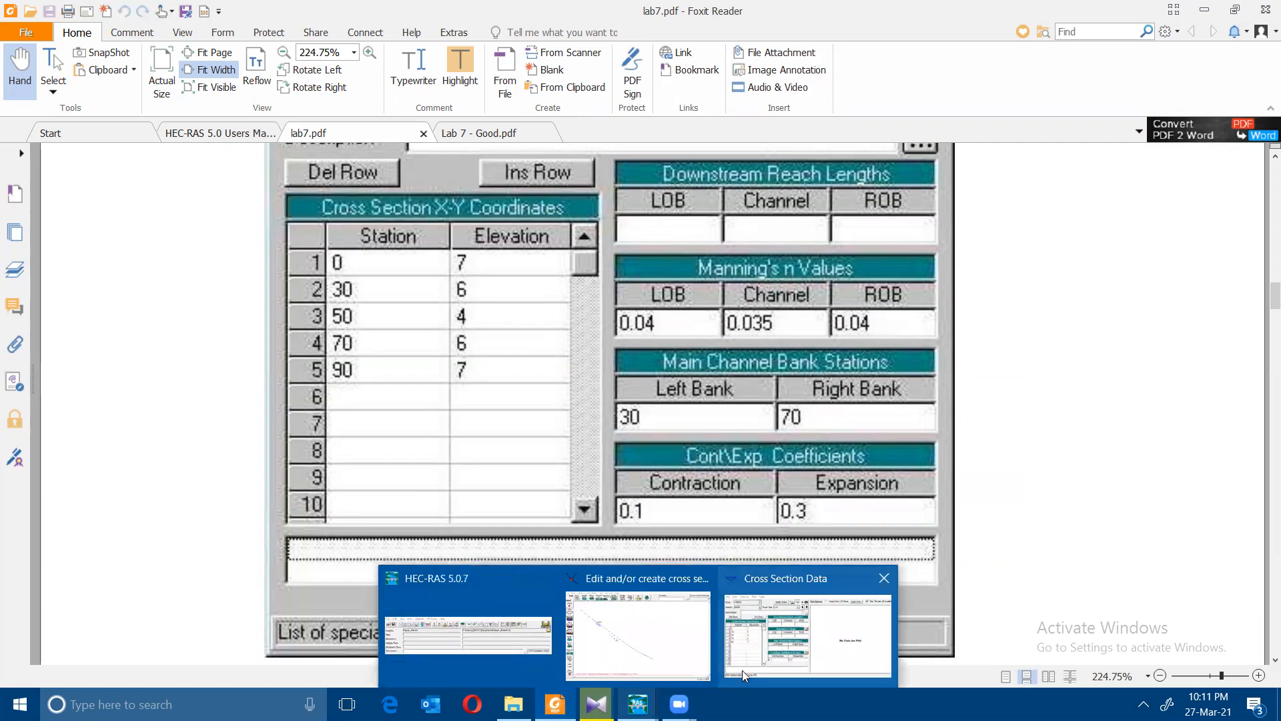
{"action": "left_click", "coordinate": [742, 670]}
{"action": "left_click", "coordinate": [884, 433]}
{"action": "type", "text": "30"}
{"action": "key", "text": "Tab"}
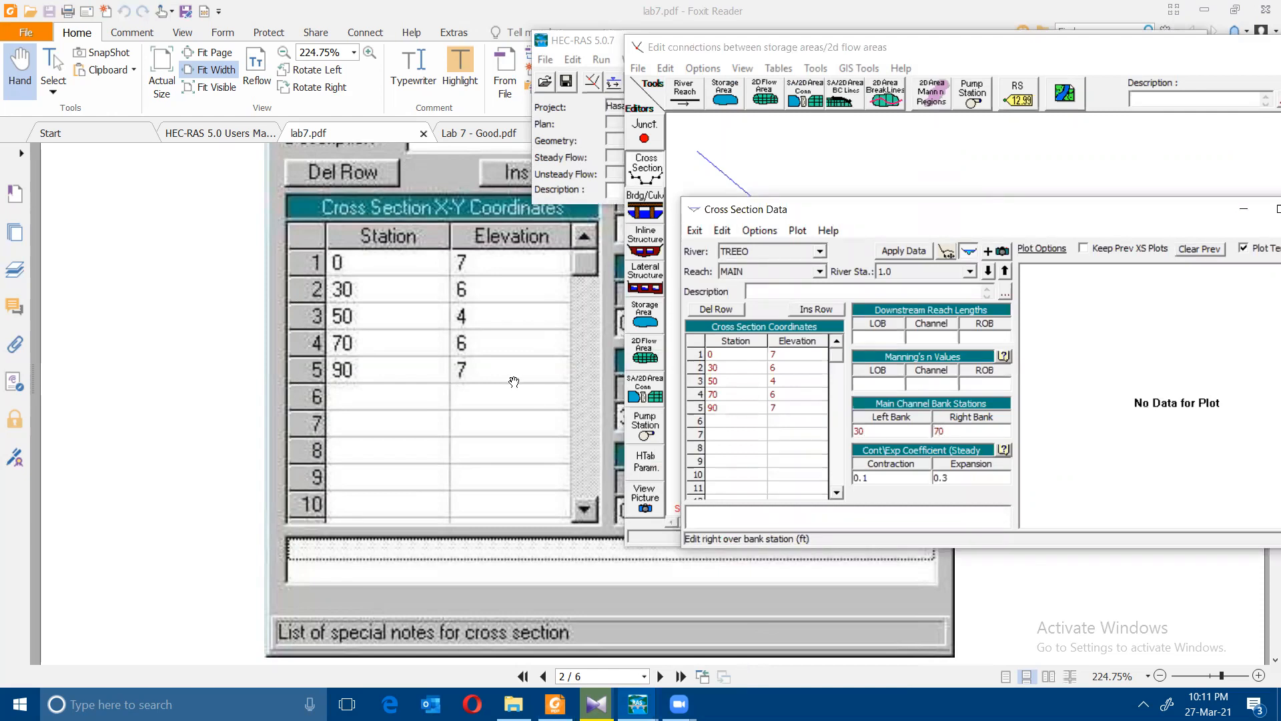
Check the handout and set Manning's n to .04 for LOB, .035 for Channel and .04 for ROB
{"action": "left_click", "coordinate": [515, 381]}
{"action": "mouse_move", "coordinate": [637, 703]}
{"action": "left_click", "coordinate": [789, 647]}
{"action": "left_click", "coordinate": [889, 388]}
{"action": "type", "text": ".04"}
{"action": "left_click", "coordinate": [919, 386]}
{"action": "type", "text": ".035"}
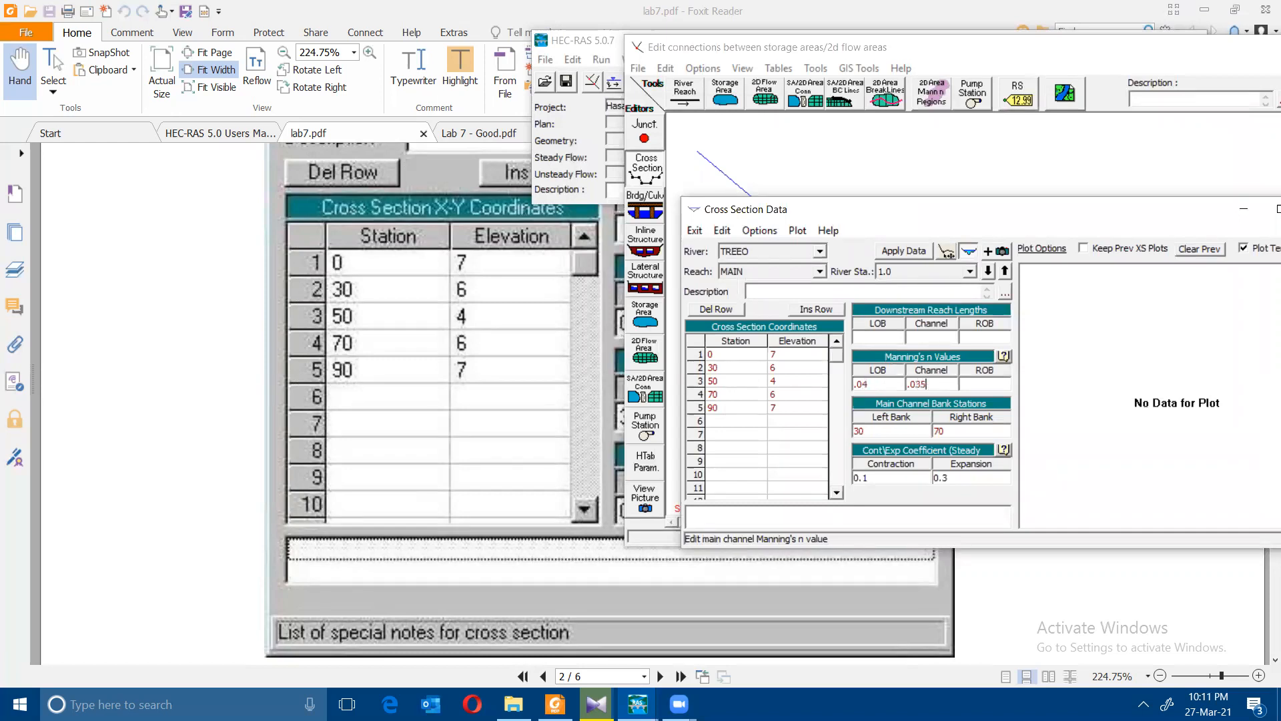
{"action": "left_click", "coordinate": [986, 383]}
{"action": "type", "text": ".04"}
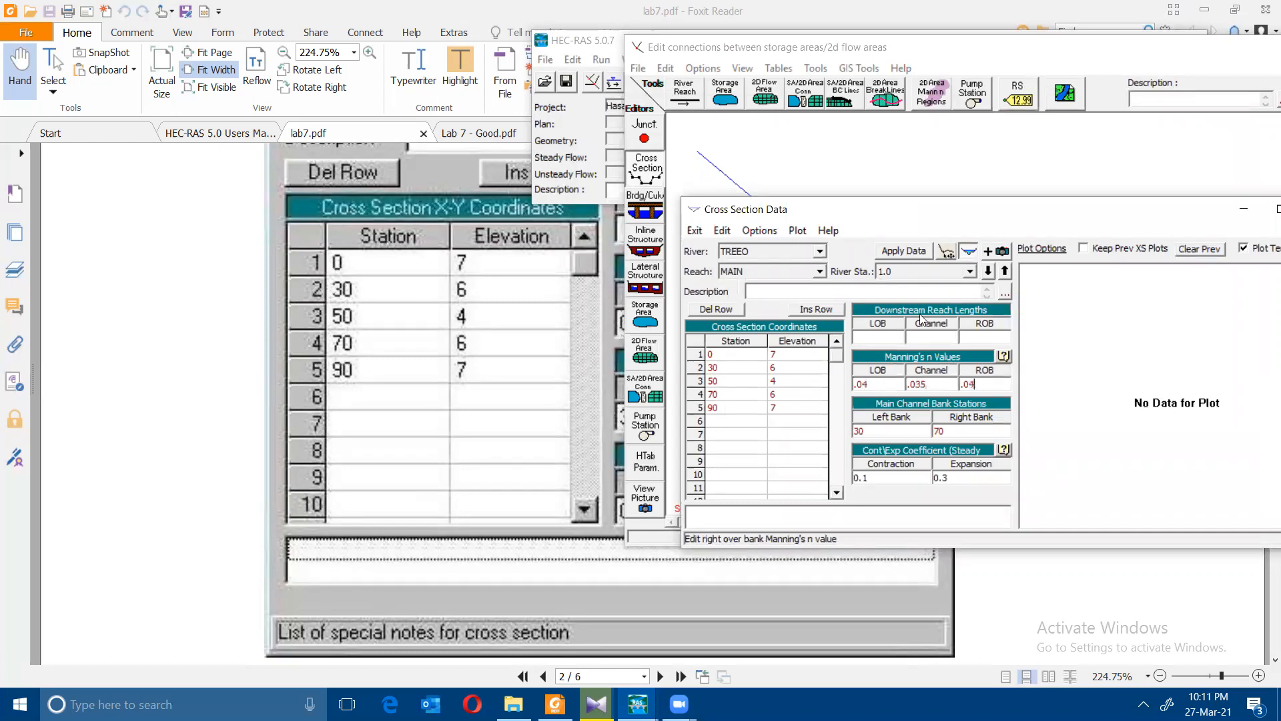
Set the downstream reach lengths to 0 for LOB, Channel and ROB, and apply the data to plot cross section 1.0
{"action": "left_click", "coordinate": [877, 332]}
{"action": "type", "text": "0"}
{"action": "key", "text": "Tab"}
{"action": "type", "text": "0"}
{"action": "key", "text": "Tab"}
{"action": "type", "text": "0"}
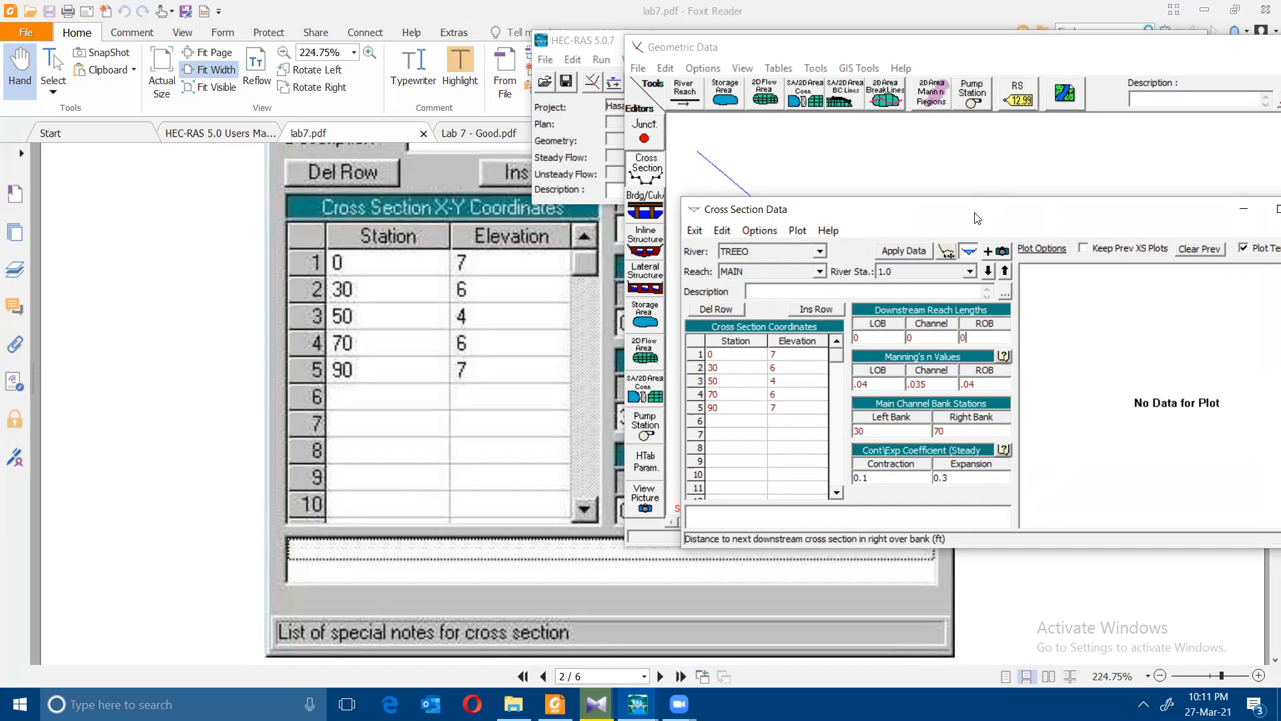
{"action": "left_click_drag", "start_coordinate": [978, 218], "coordinate": [937, 158]}
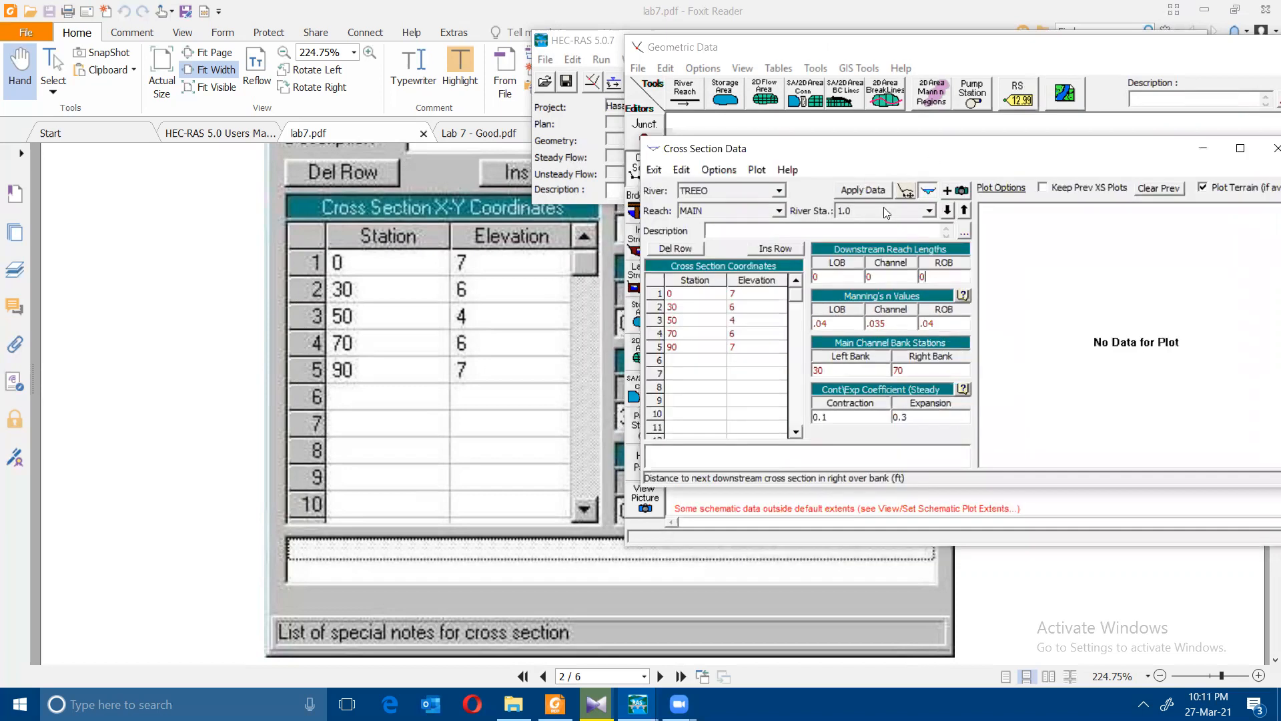
{"action": "left_click", "coordinate": [871, 189]}
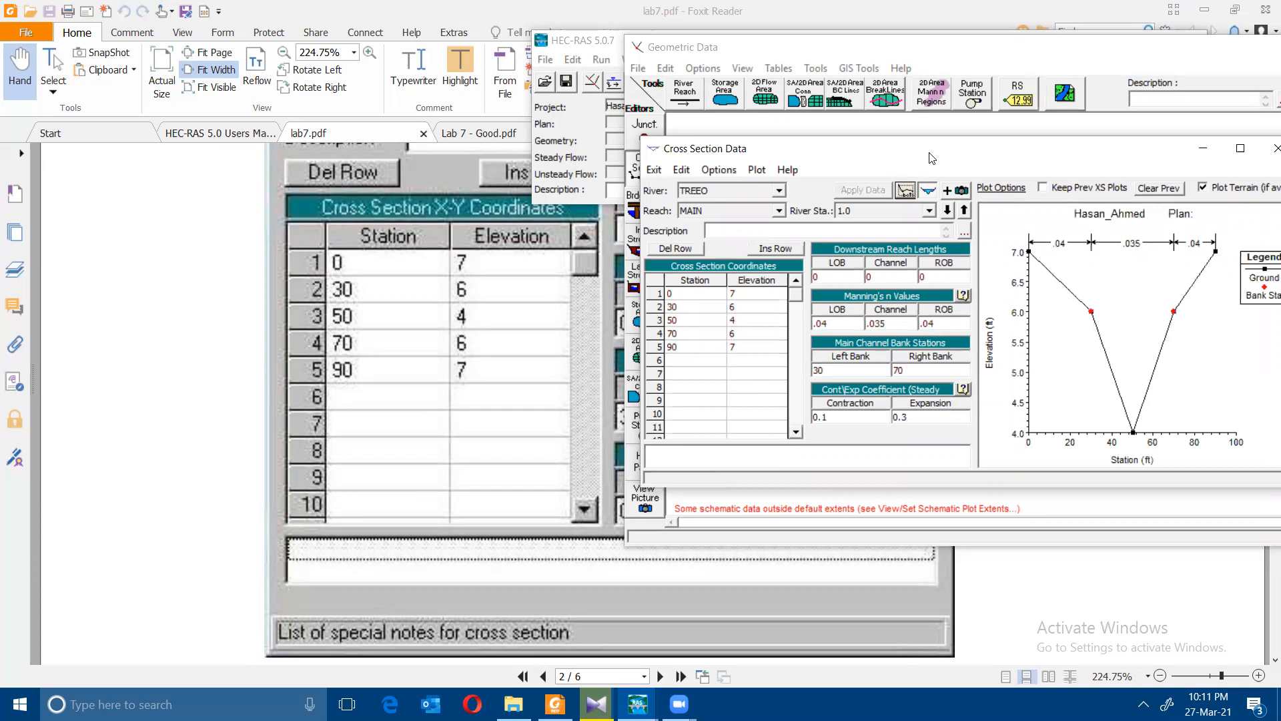
{"action": "left_click_drag", "start_coordinate": [931, 158], "coordinate": [802, 103]}
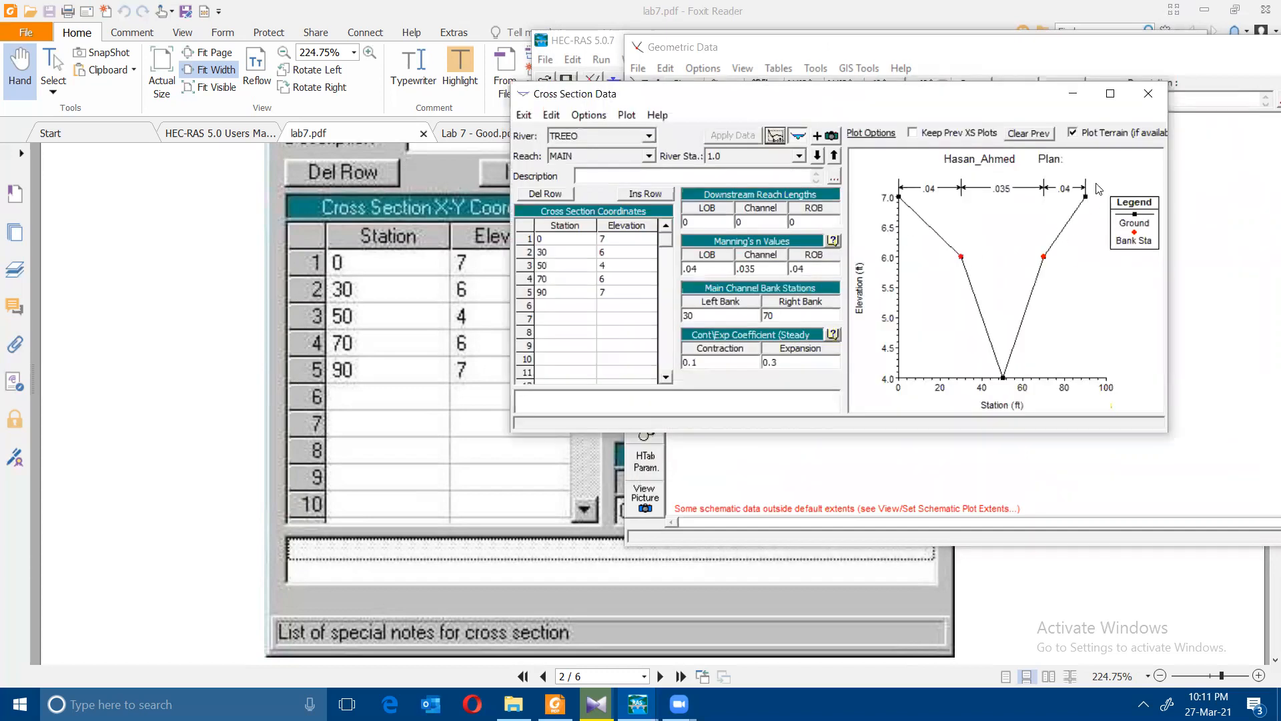
Read the lab7.pdf notes on adding cross sections, numbering river stations and setting the downstream lengths
{"action": "left_click", "coordinate": [363, 332]}
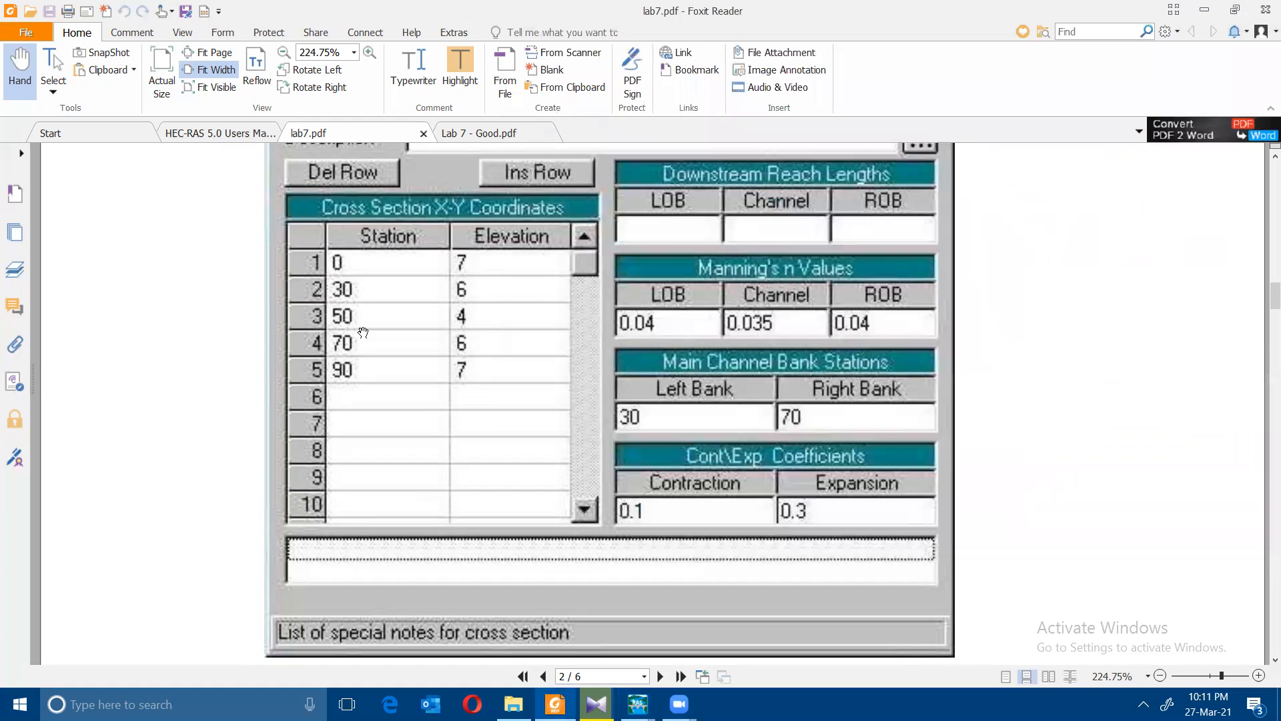
{"action": "scroll", "coordinate": [363, 331], "scroll_direction": "down", "scroll_amount": 5}
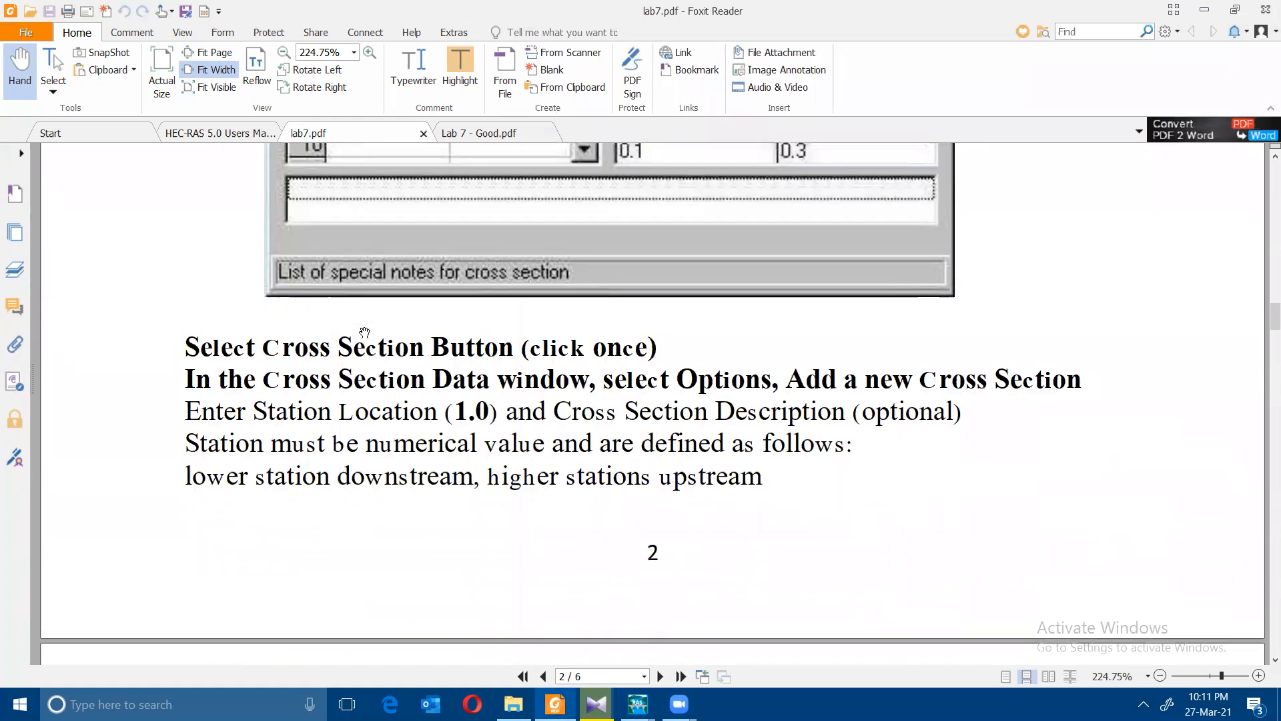
{"action": "scroll", "coordinate": [364, 331], "scroll_direction": "down", "scroll_amount": 1}
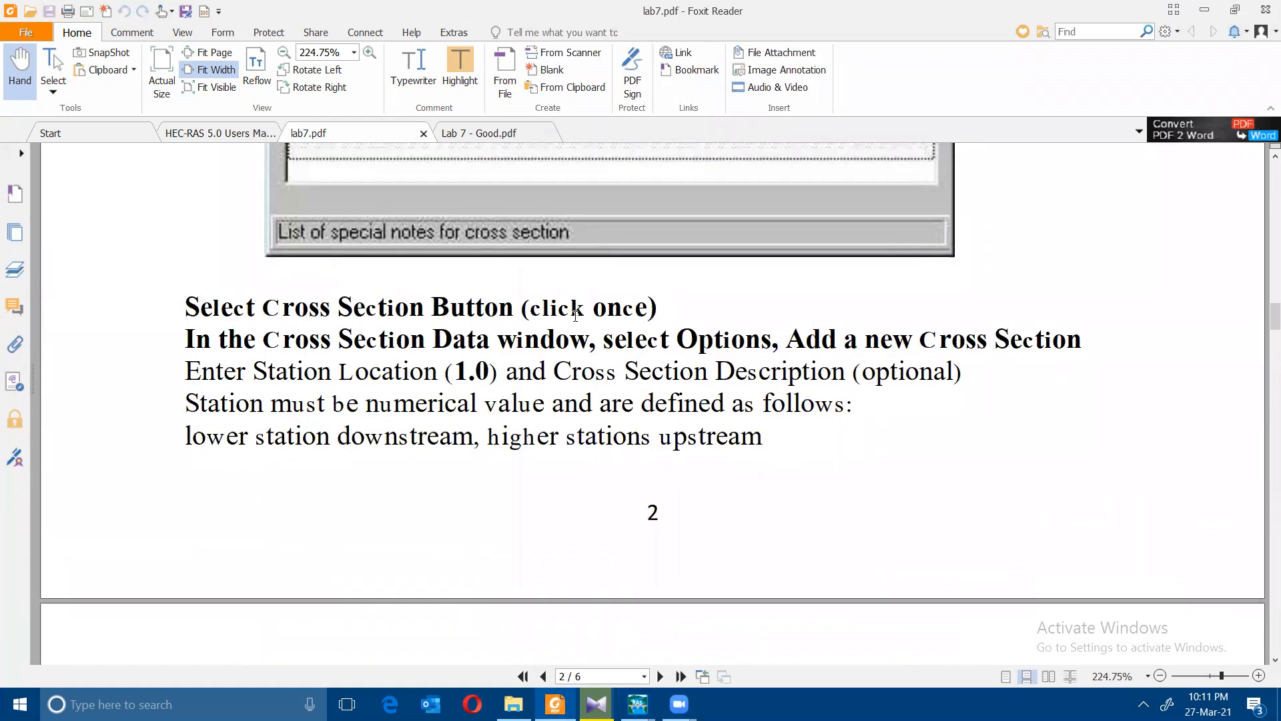
{"action": "scroll", "coordinate": [575, 316], "scroll_direction": "down", "scroll_amount": 1}
{"action": "scroll", "coordinate": [527, 309], "scroll_direction": "up", "scroll_amount": 2}
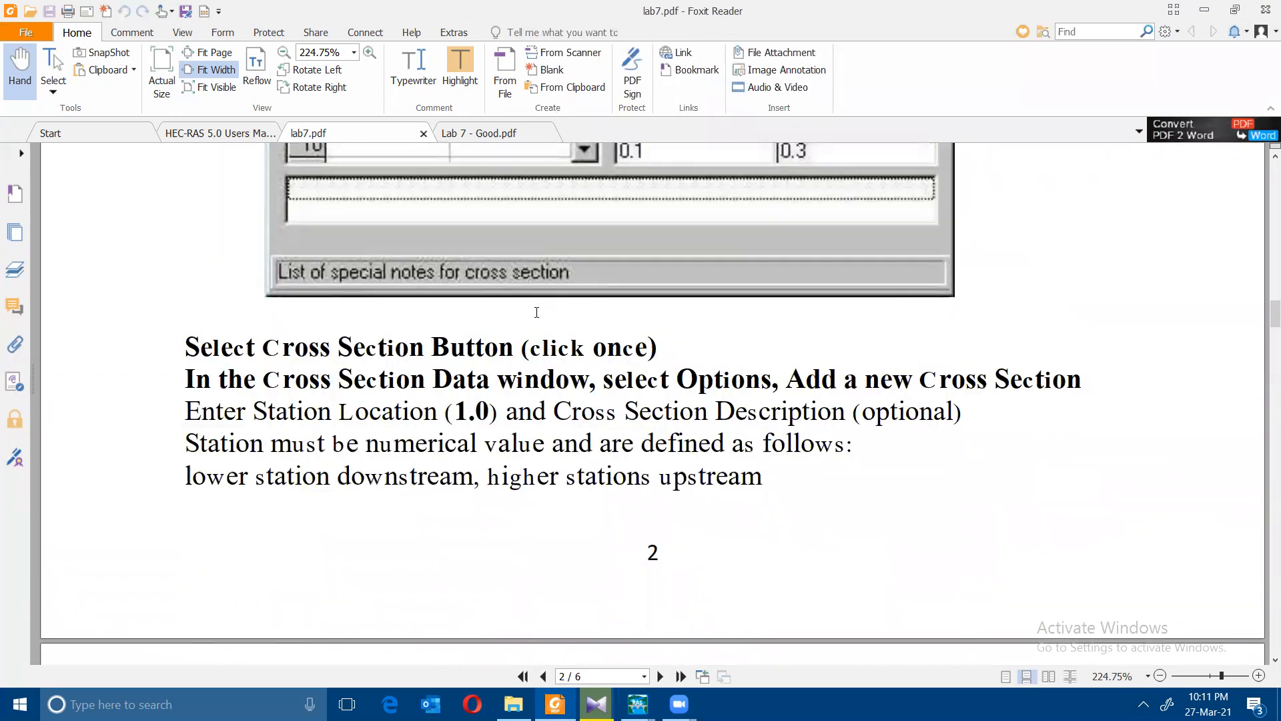
{"action": "scroll", "coordinate": [536, 312], "scroll_direction": "down", "scroll_amount": 2}
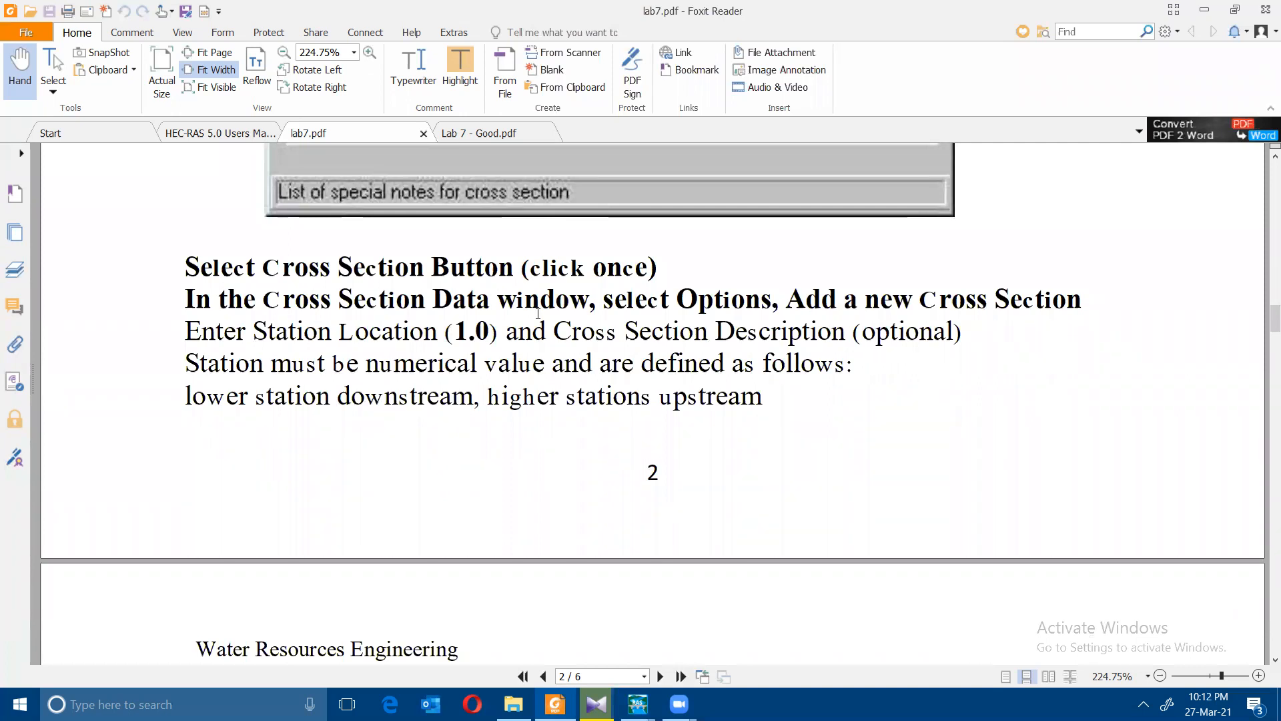
{"action": "scroll", "coordinate": [538, 314], "scroll_direction": "down", "scroll_amount": 3}
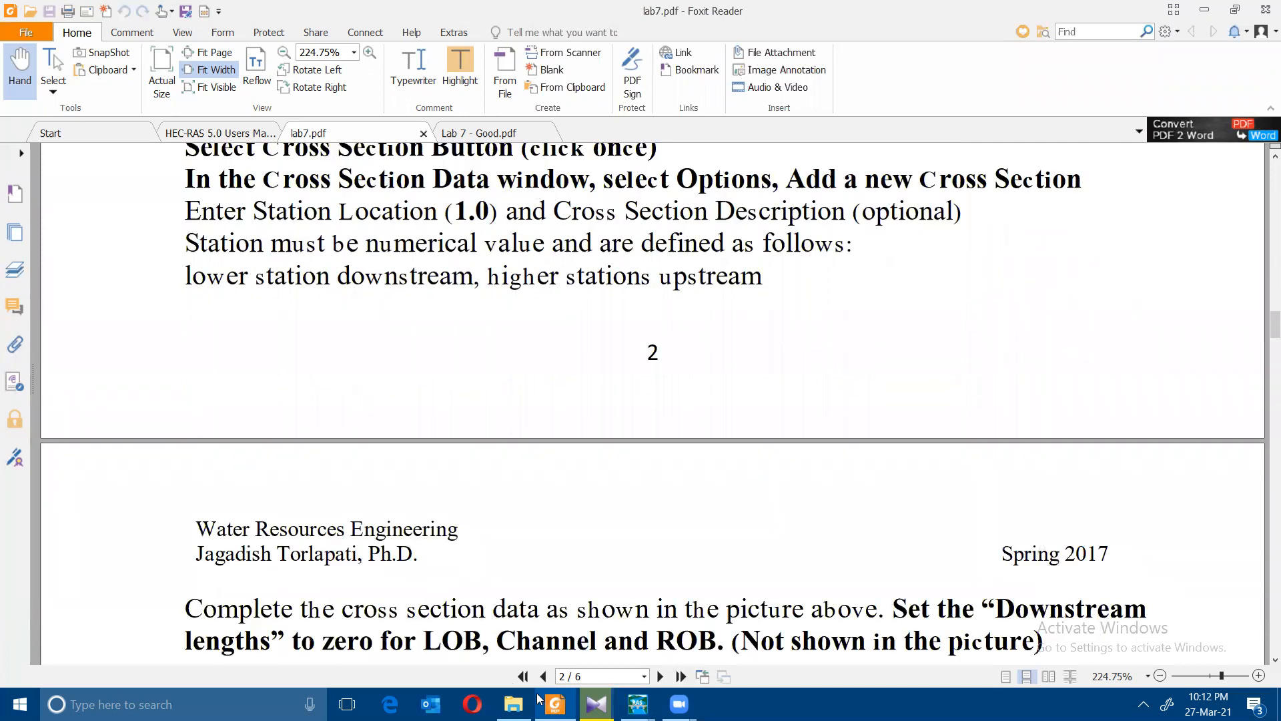
Return to the Cross Section Data window and copy cross section 1.0 to river station 9.0 in reach MAIN
{"action": "mouse_move", "coordinate": [637, 704]}
{"action": "left_click", "coordinate": [835, 644]}
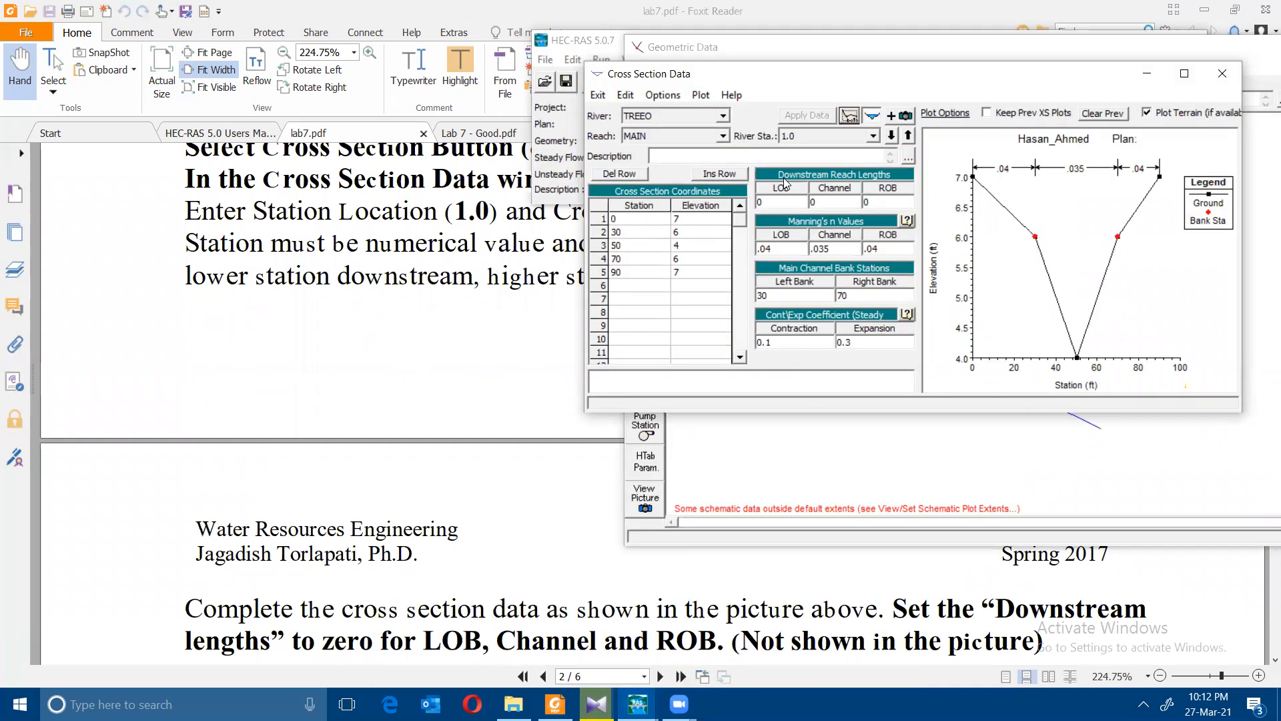
{"action": "left_click", "coordinate": [664, 95]}
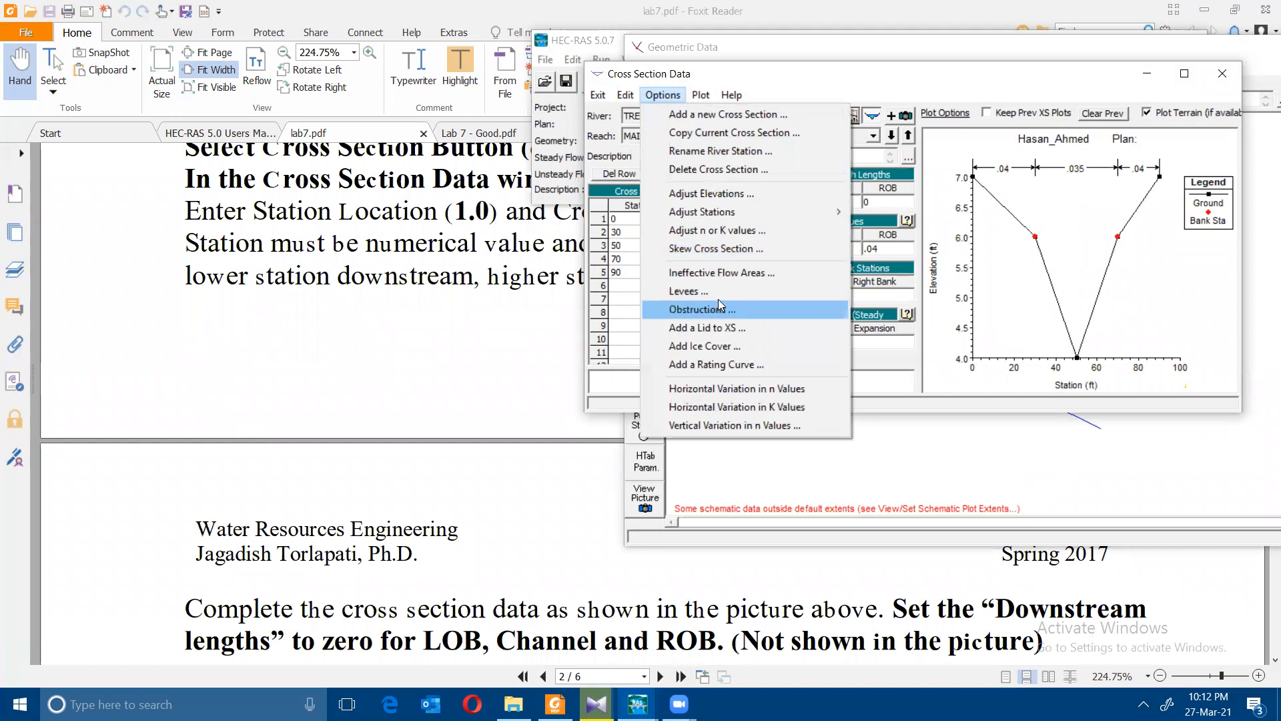
{"action": "left_click", "coordinate": [719, 133]}
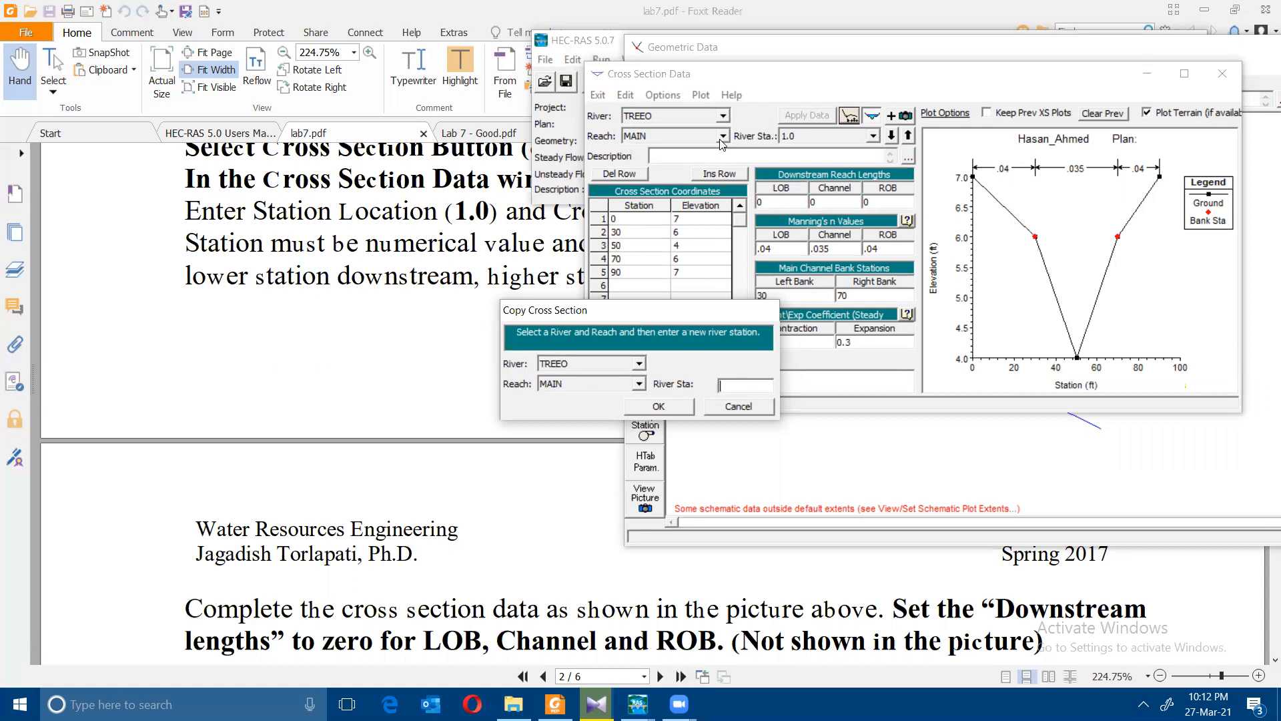
{"action": "type", "text": "9.0"}
{"action": "left_click", "coordinate": [670, 407]}
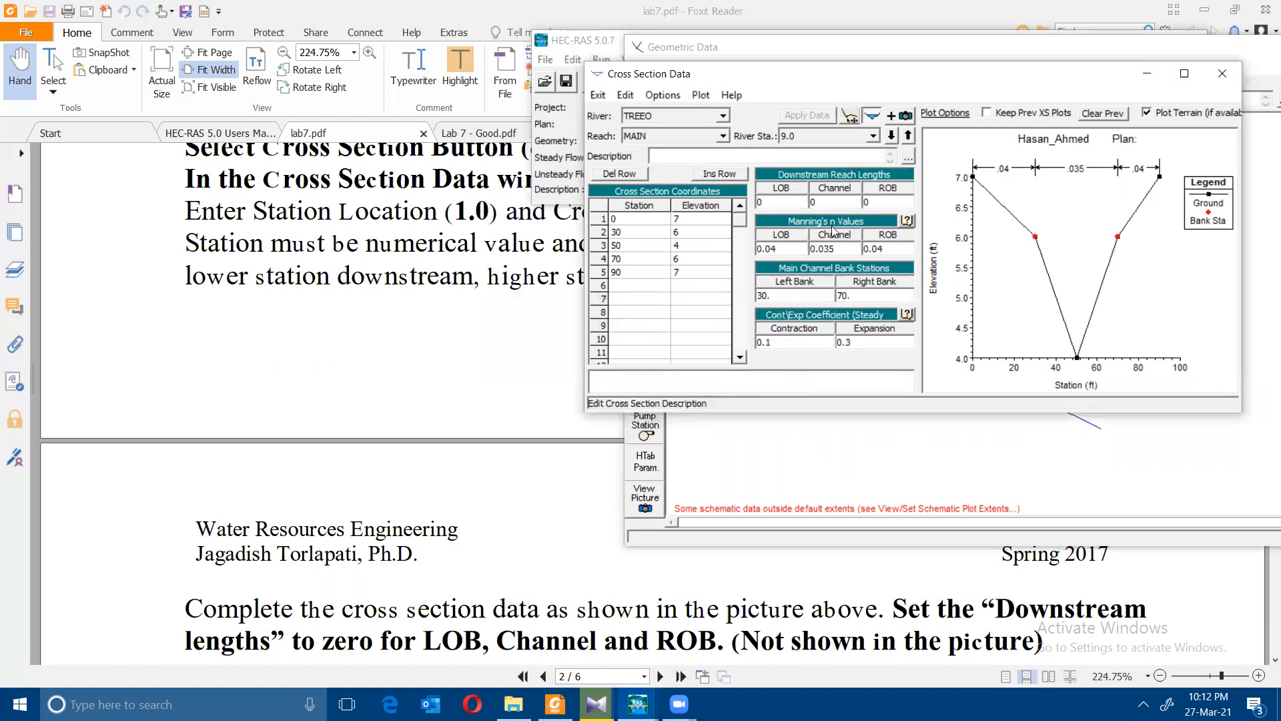
Read the lab7.pdf instructions on adjusting the copied cross section and interpolating within the reach
{"action": "left_click", "coordinate": [486, 451]}
{"action": "scroll", "coordinate": [549, 418], "scroll_direction": "down", "scroll_amount": 5}
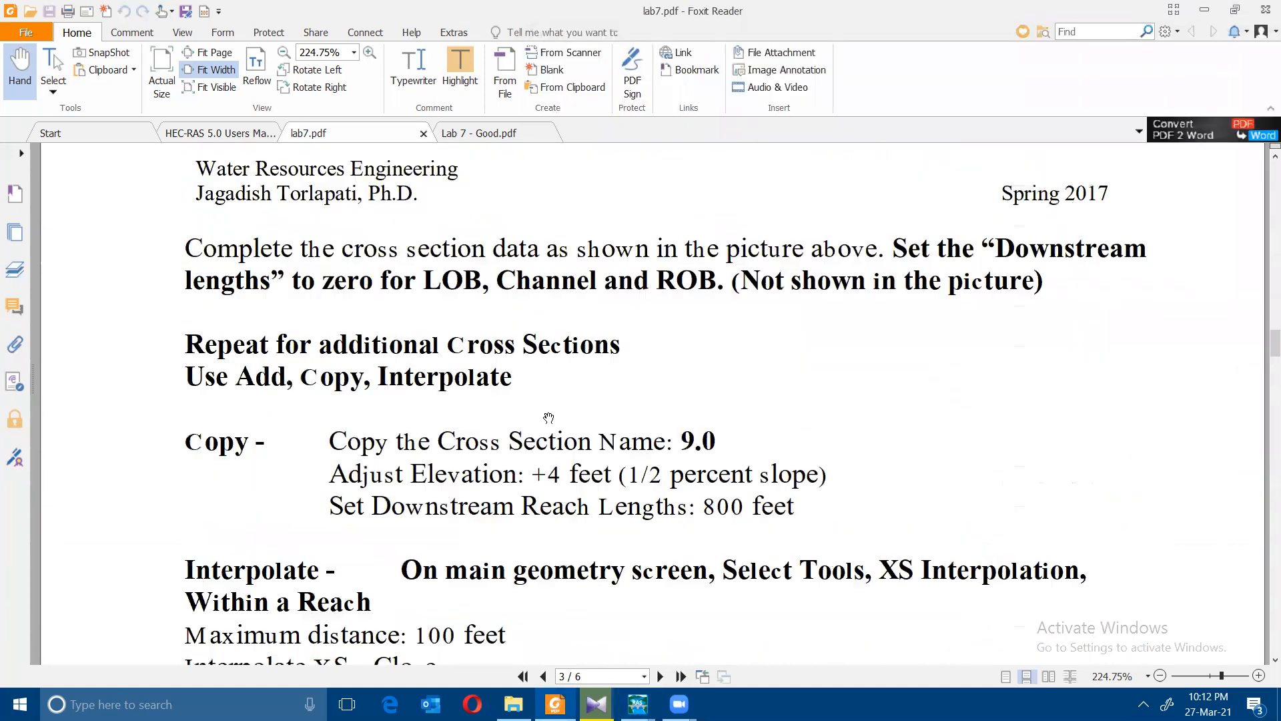
{"action": "scroll", "coordinate": [549, 417], "scroll_direction": "down", "scroll_amount": 3}
{"action": "scroll", "coordinate": [548, 418], "scroll_direction": "down", "scroll_amount": 2}
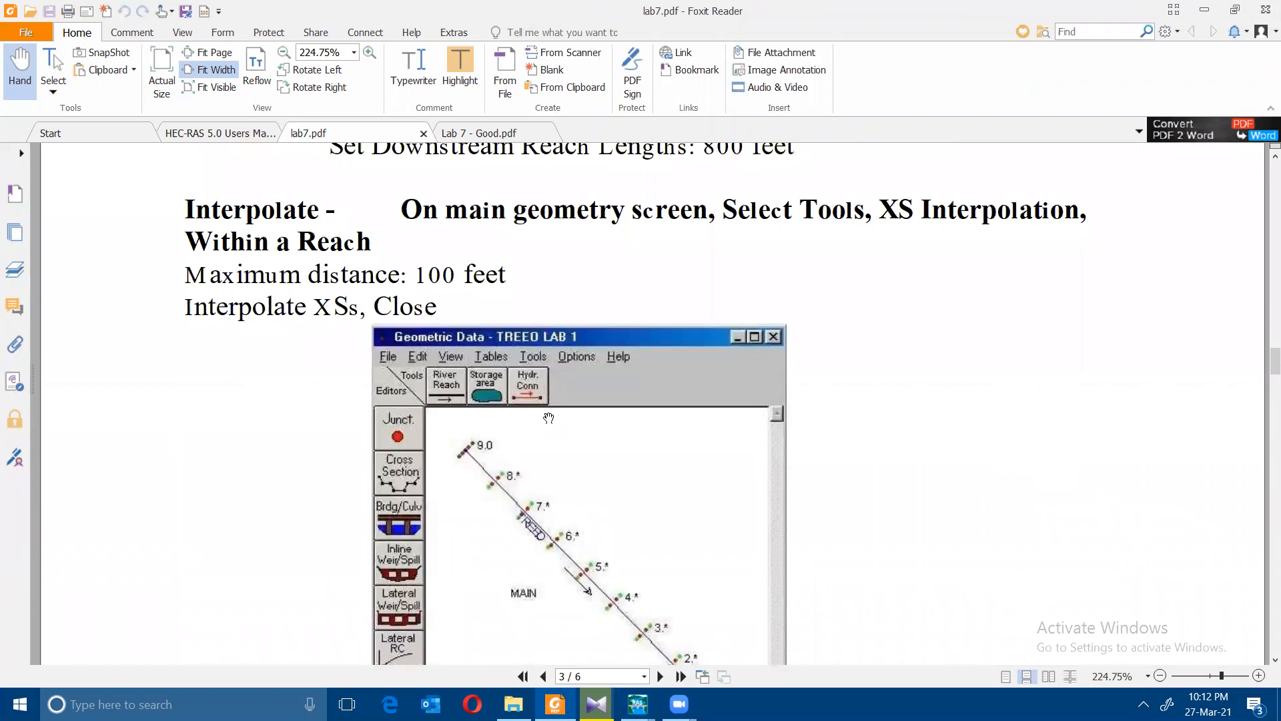
{"action": "scroll", "coordinate": [548, 418], "scroll_direction": "up", "scroll_amount": 4}
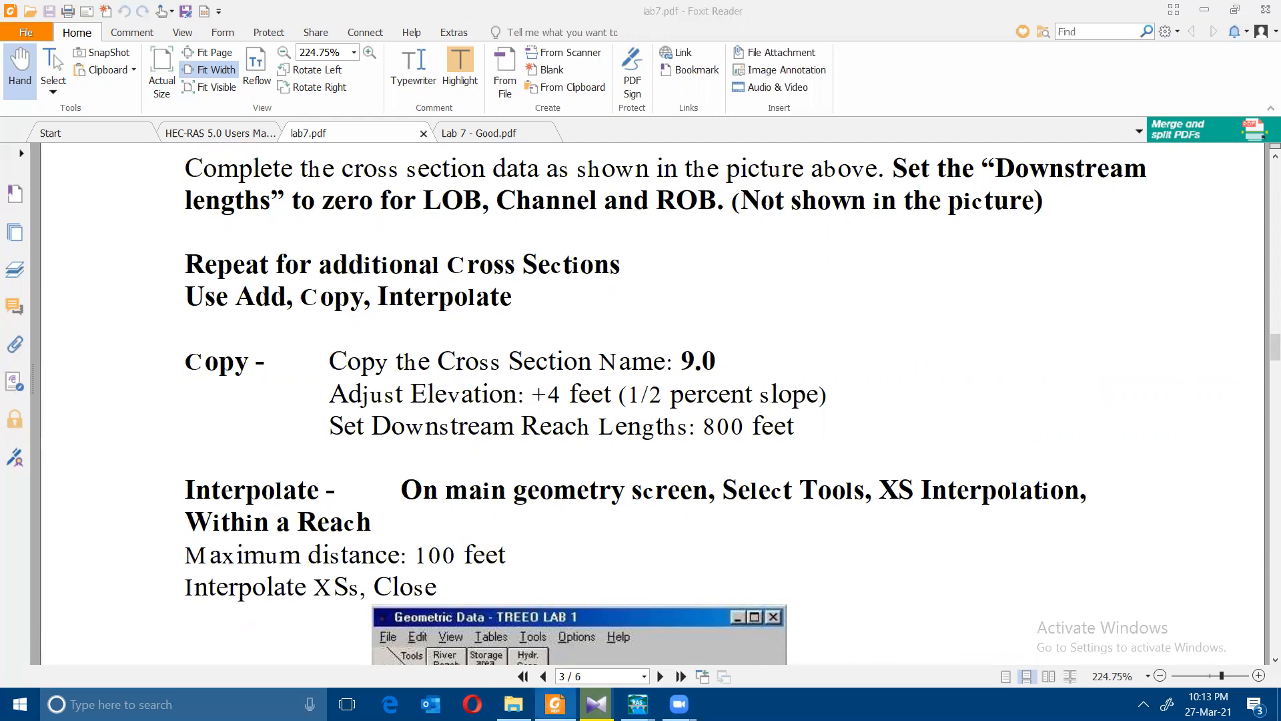
Return to HEC-RAS and raise all elevations of cross section 9.0 by 4.0 ft
{"action": "key", "text": "alt+Tab"}
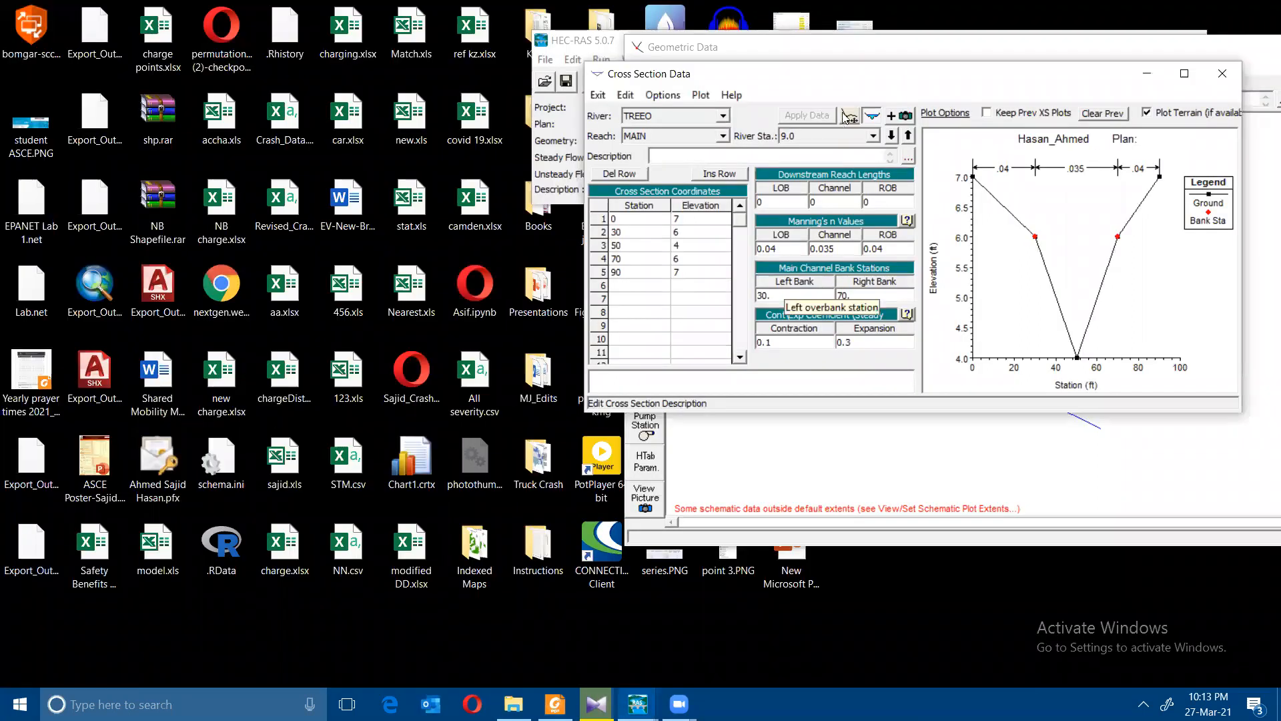
{"action": "left_click", "coordinate": [676, 97]}
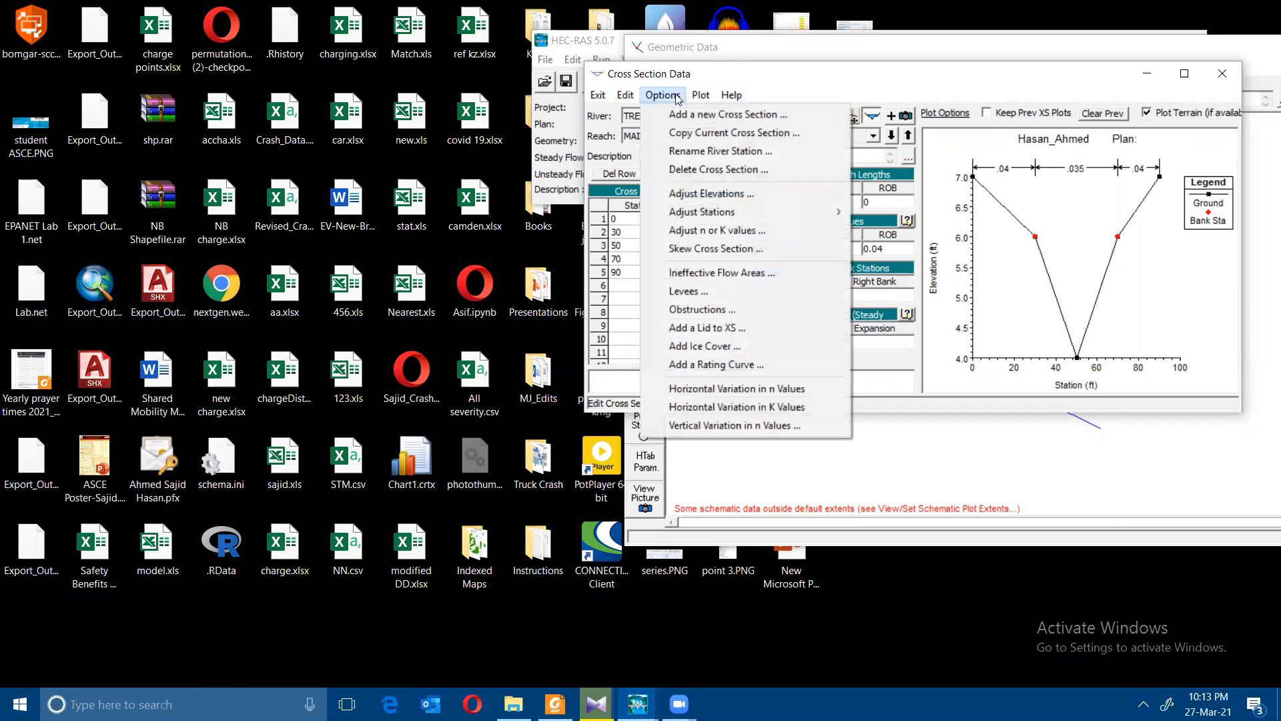
{"action": "left_click", "coordinate": [713, 194]}
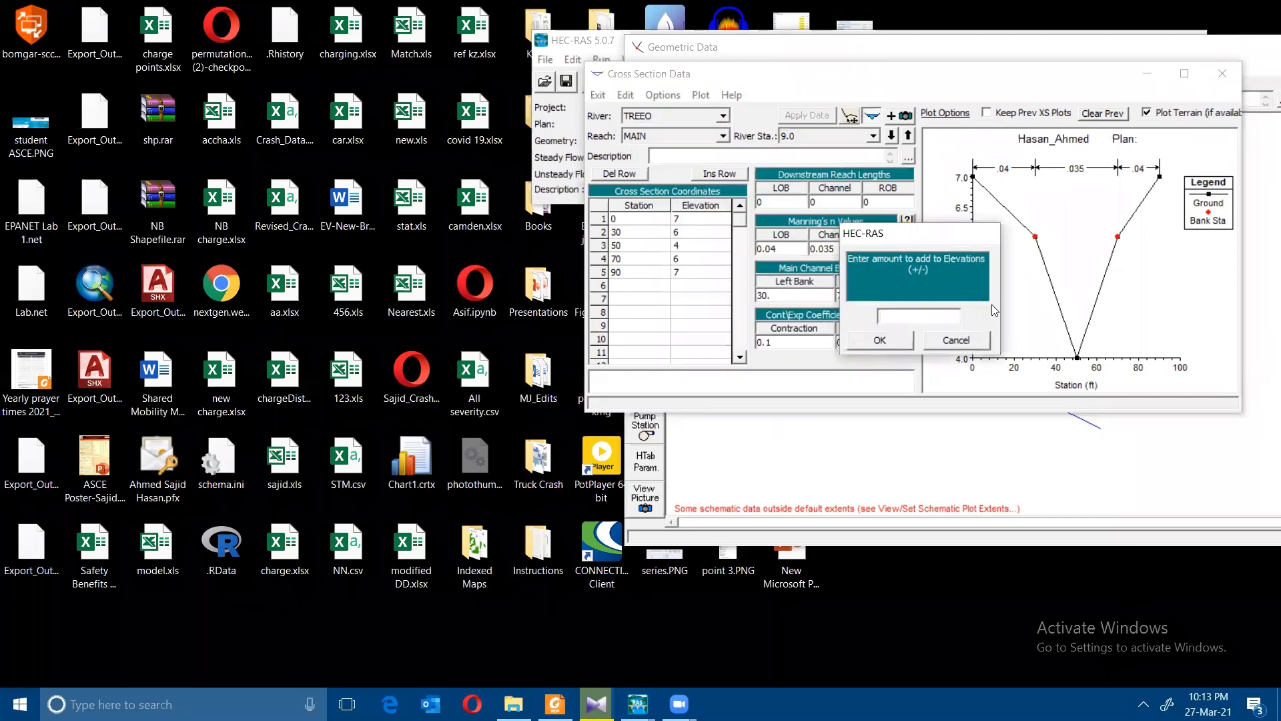
{"action": "type", "text": "4.0"}
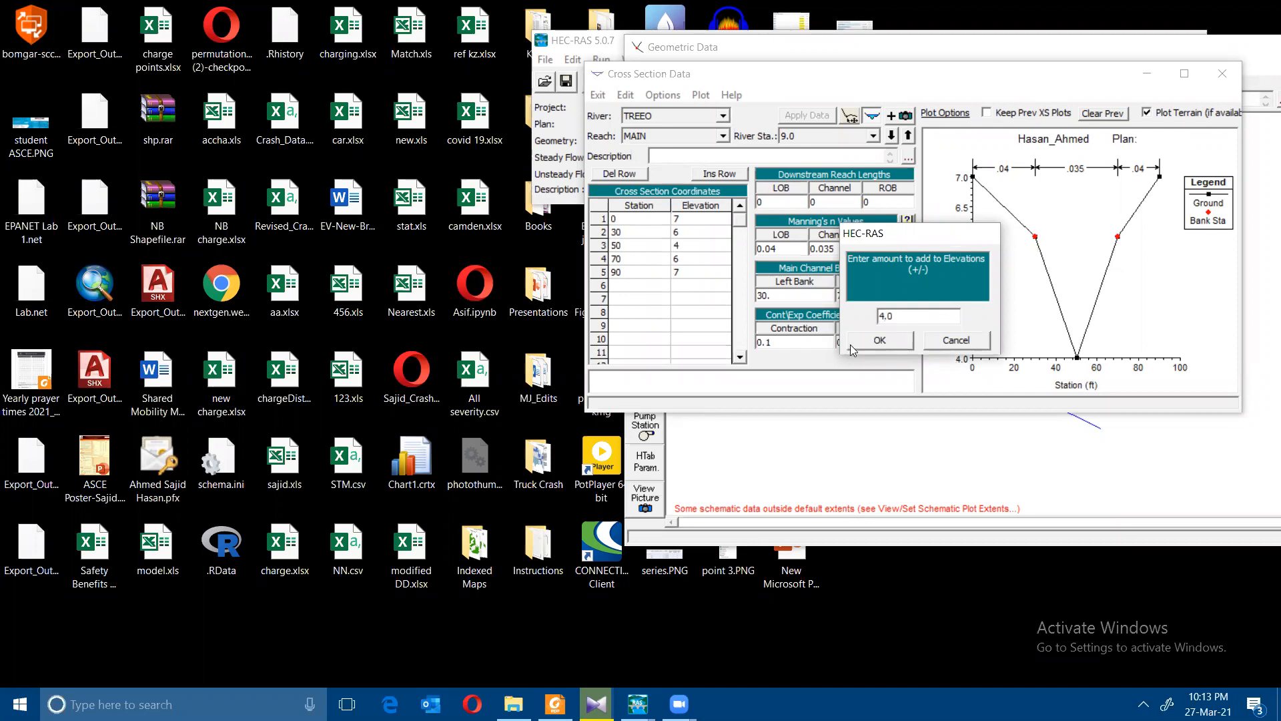
{"action": "left_click", "coordinate": [852, 342]}
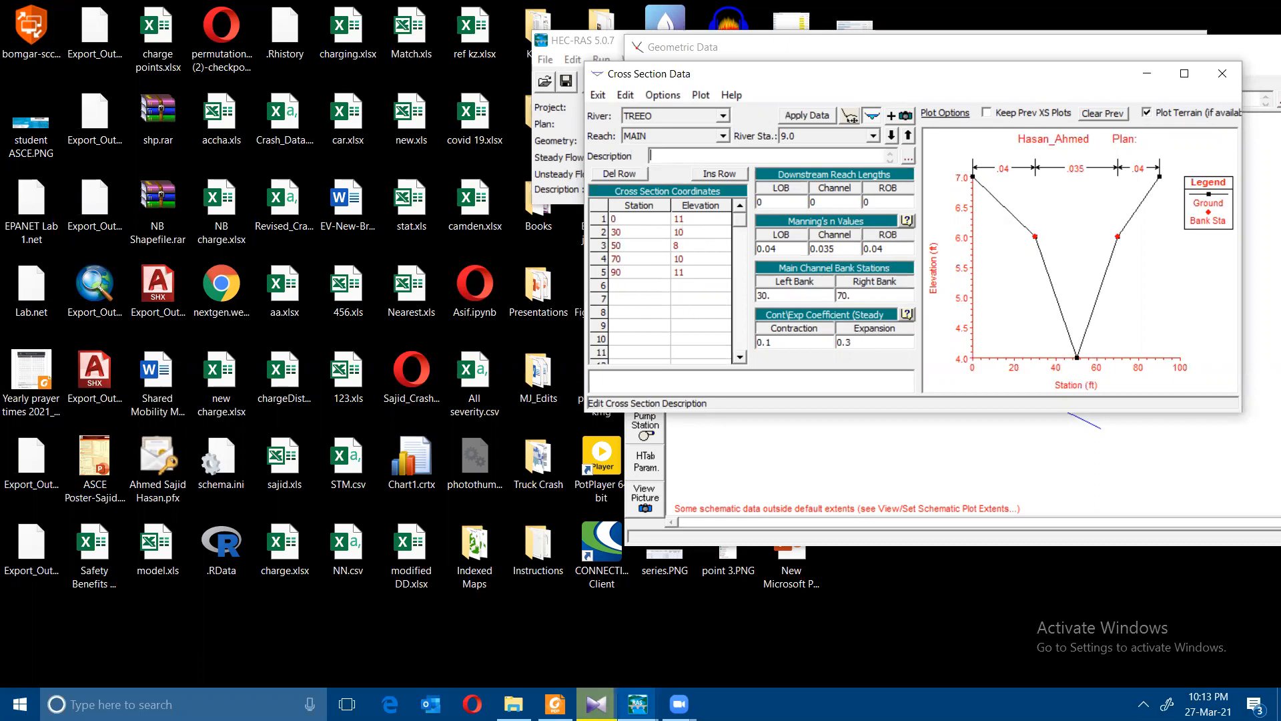
Check the reach length in lab7.pdf, set cross section 9.0's downstream lengths to 800 ft for LOB, Channel and ROB, and apply the data
{"action": "left_click", "coordinate": [555, 703]}
{"action": "scroll", "coordinate": [551, 444], "scroll_direction": "down", "scroll_amount": 1}
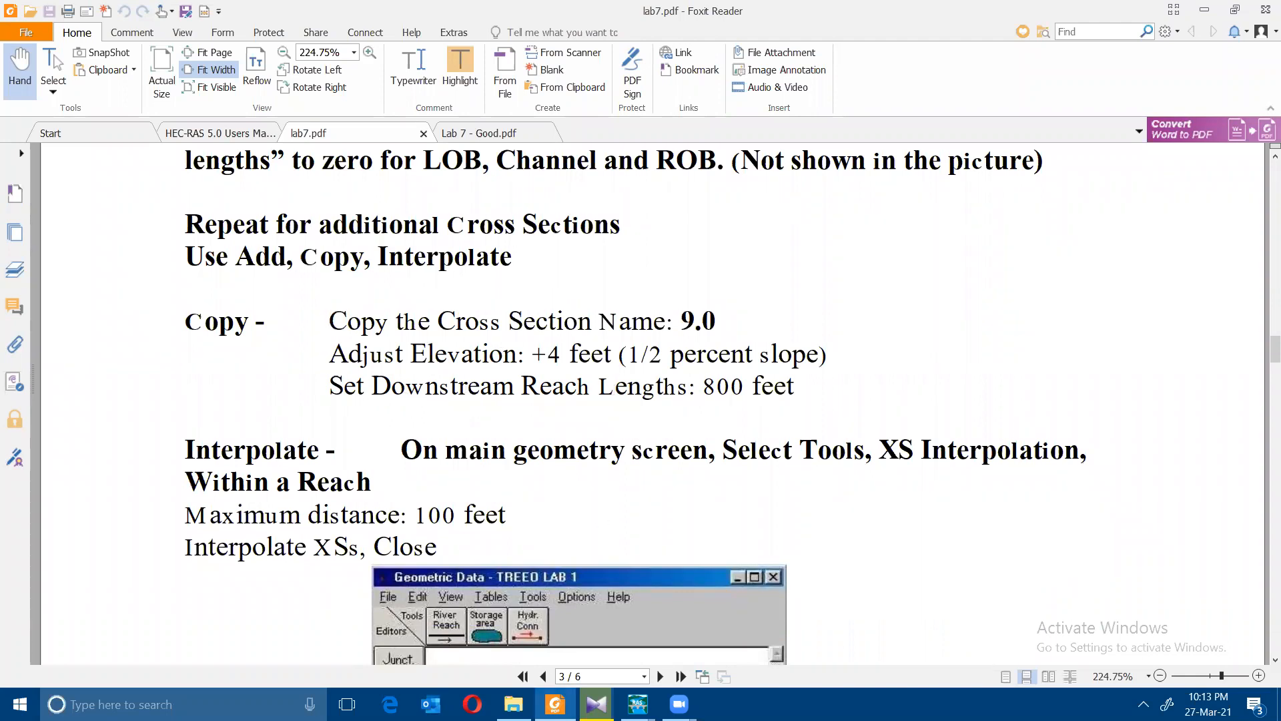
{"action": "key", "text": "alt+Tab"}
{"action": "left_click", "coordinate": [784, 202]}
{"action": "type", "text": "800"}
{"action": "key", "text": "Tab"}
{"action": "type", "text": "800"}
{"action": "key", "text": "Tab"}
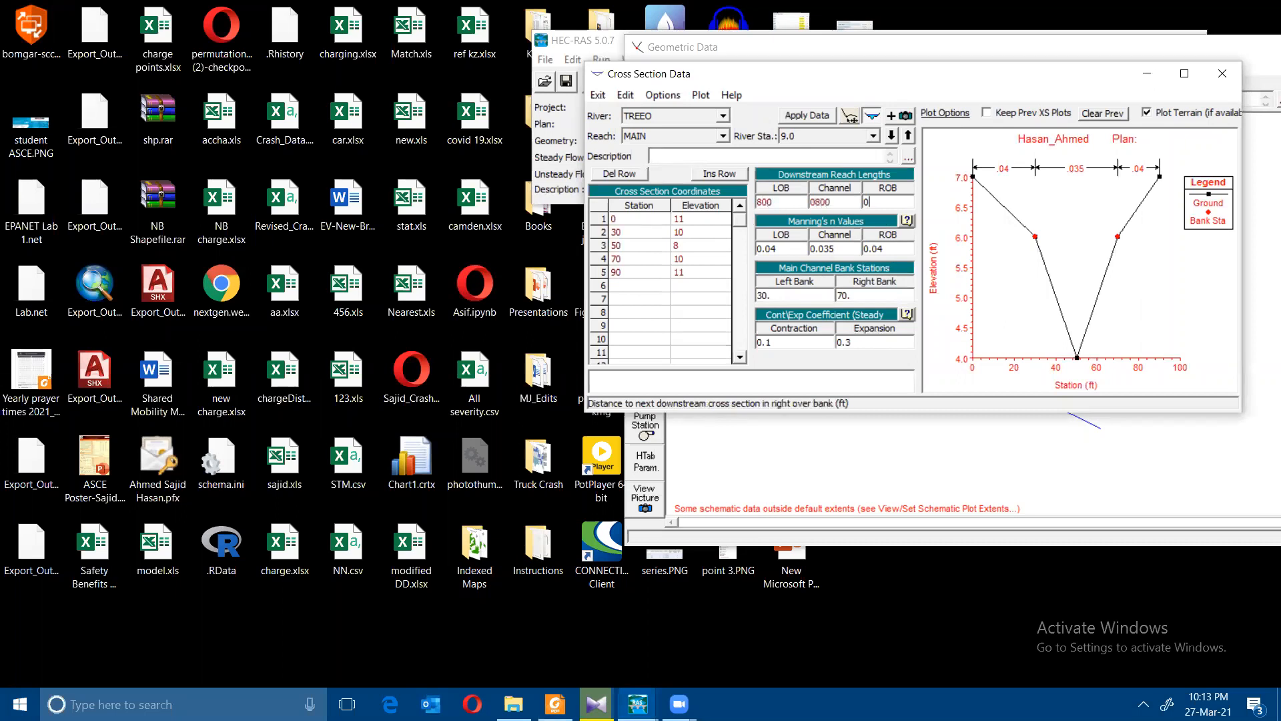
{"action": "key", "text": "shift+Tab"}
{"action": "type", "text": "800"}
{"action": "key", "text": "Tab"}
{"action": "left_click", "coordinate": [827, 118]}
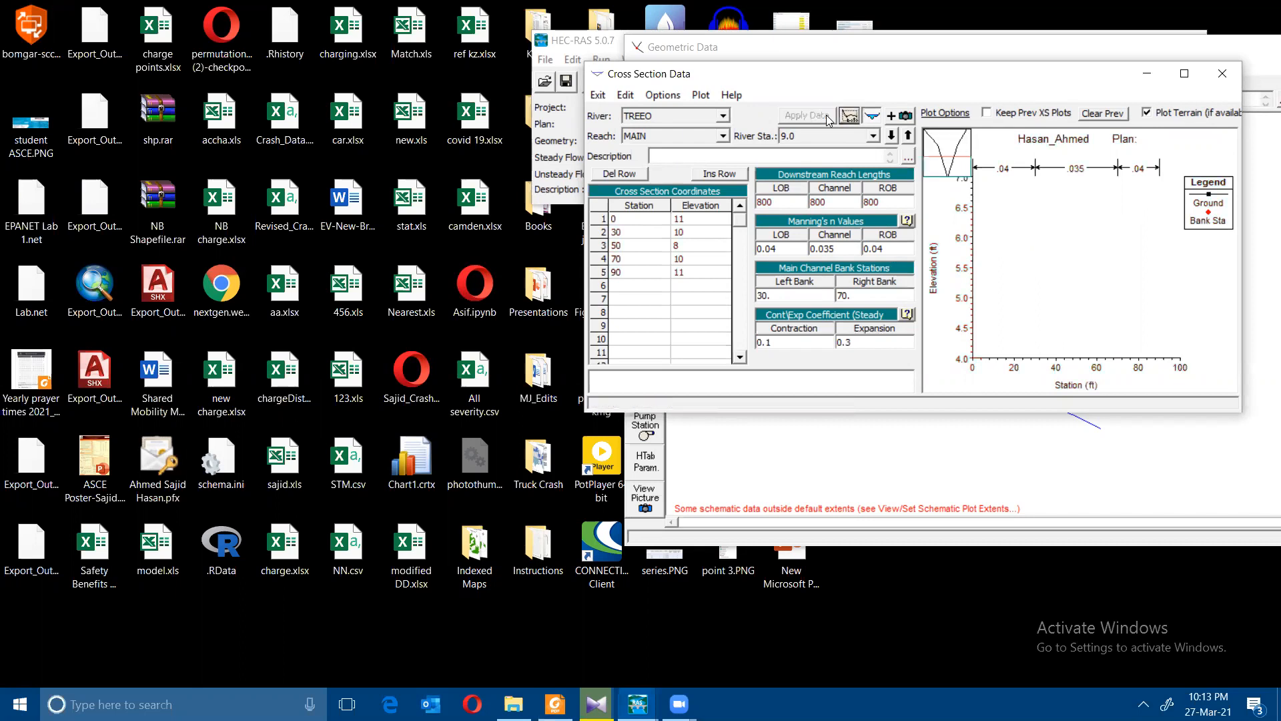
Bring the Geometric Data schematic into view and move the Cross Section Data window off it
{"action": "left_click", "coordinate": [637, 704]}
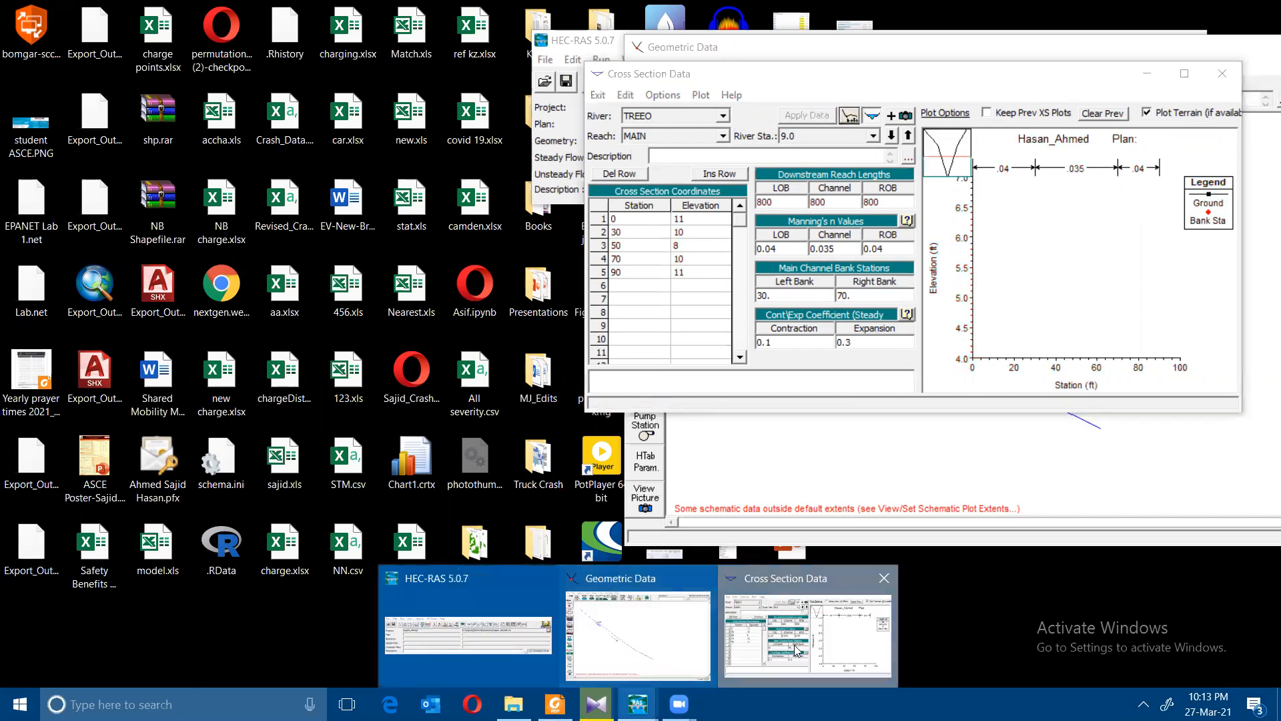
{"action": "left_click", "coordinate": [597, 704]}
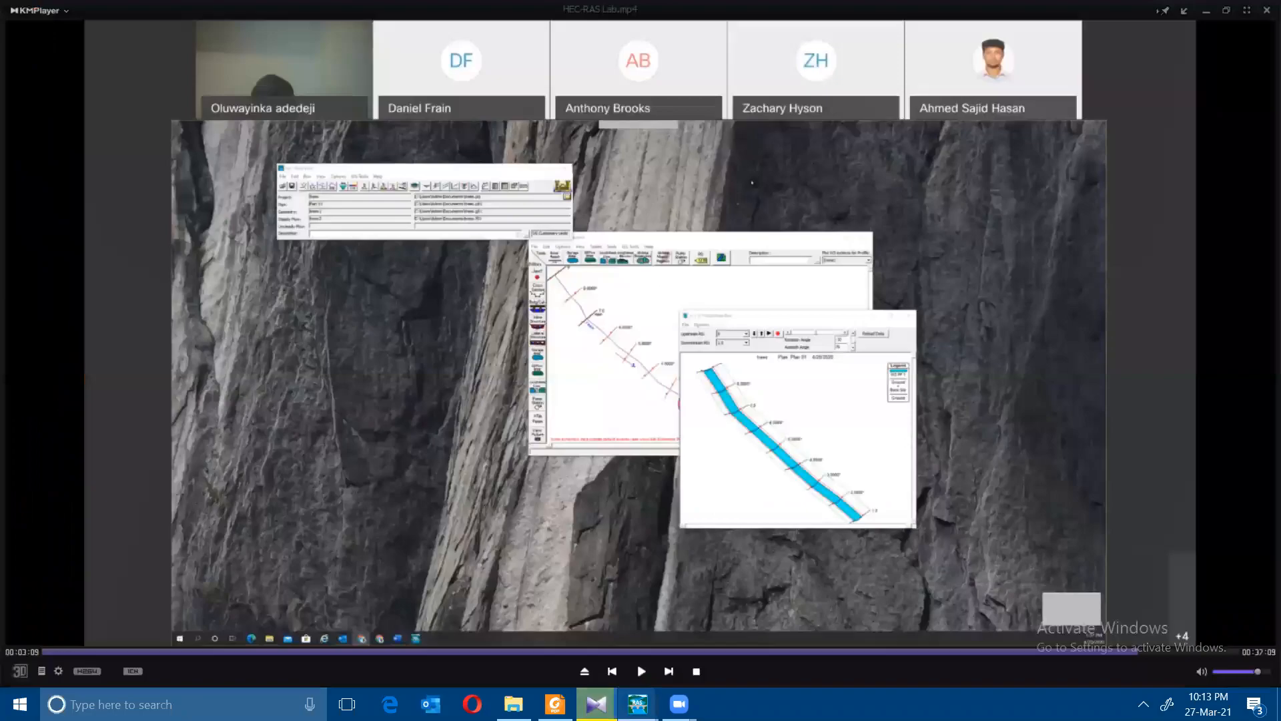
{"action": "left_click", "coordinate": [596, 704]}
{"action": "left_click", "coordinate": [640, 658]}
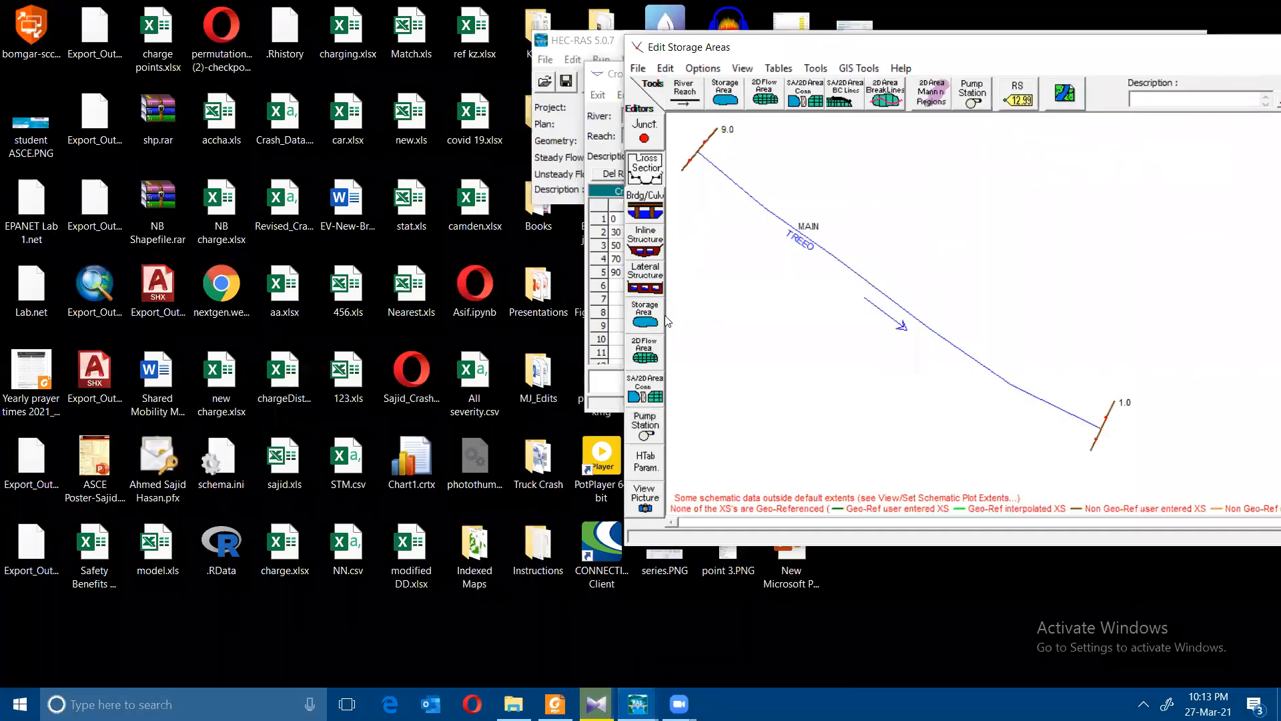
{"action": "left_click", "coordinate": [599, 74]}
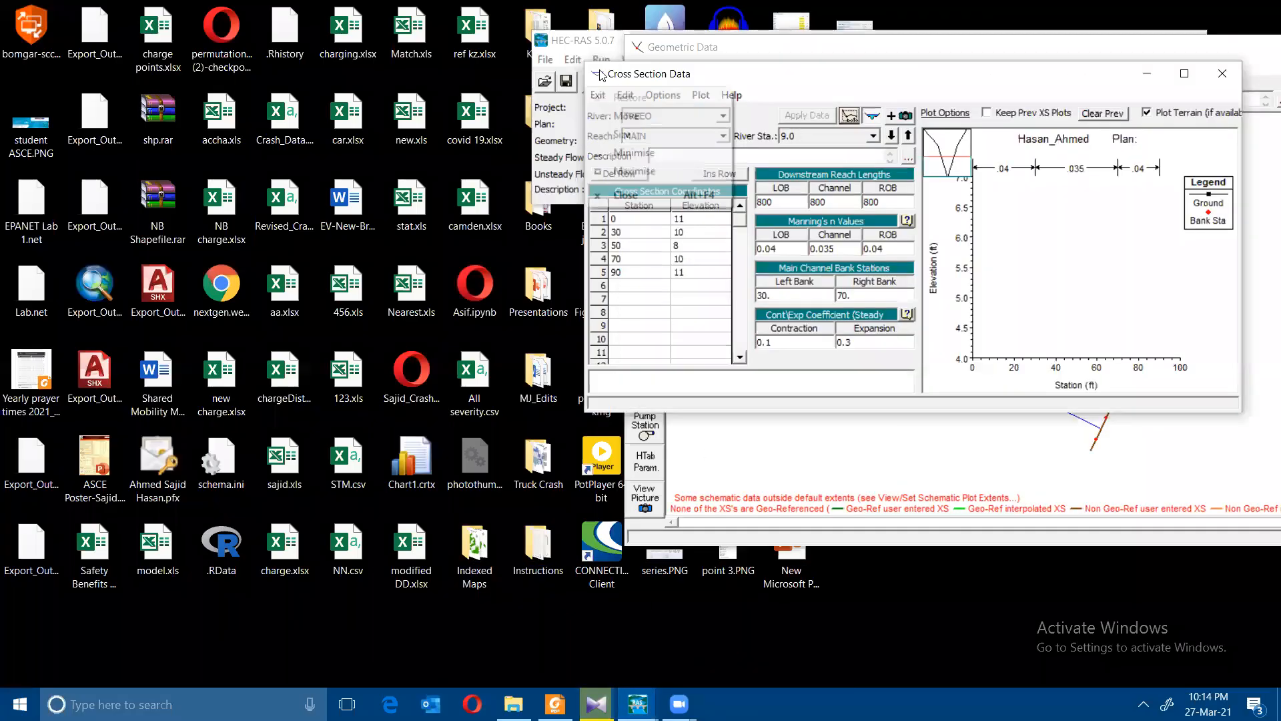
{"action": "left_click", "coordinate": [872, 75]}
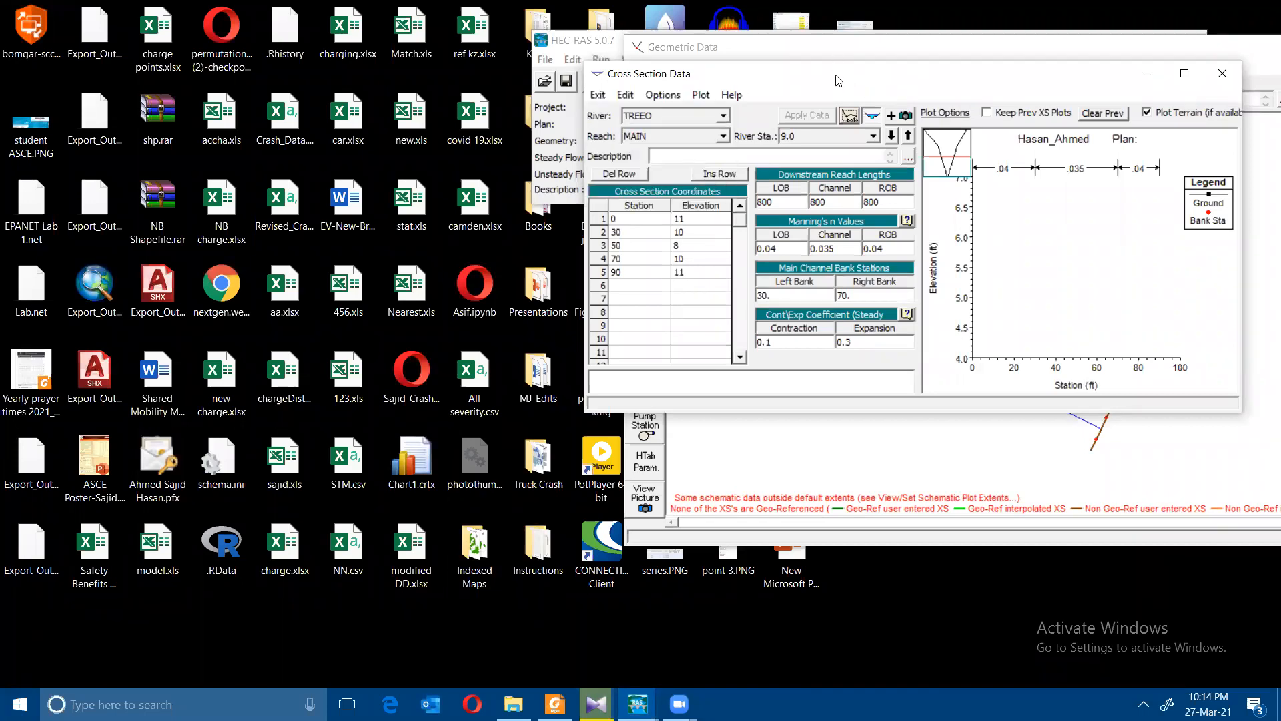
{"action": "left_click_drag", "start_coordinate": [839, 80], "coordinate": [547, 132]}
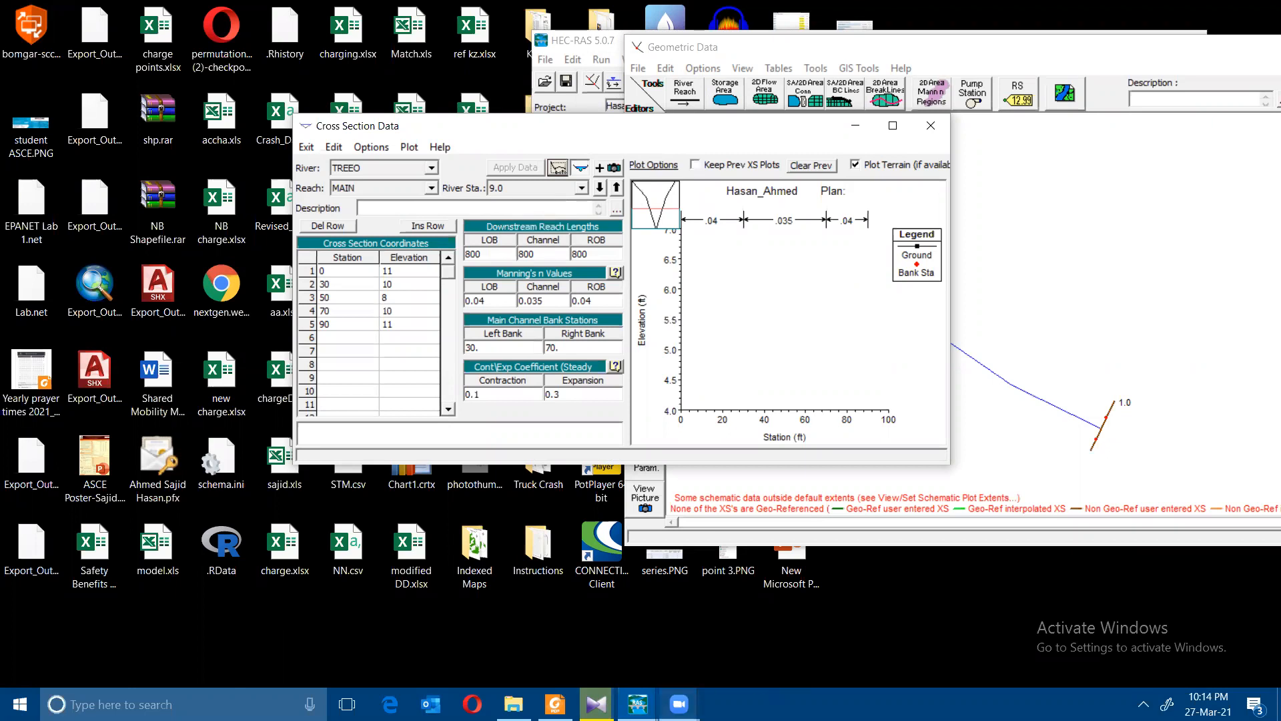
{"action": "left_click", "coordinate": [679, 704]}
{"action": "mouse_move", "coordinate": [637, 704]}
{"action": "left_click", "coordinate": [721, 633]}
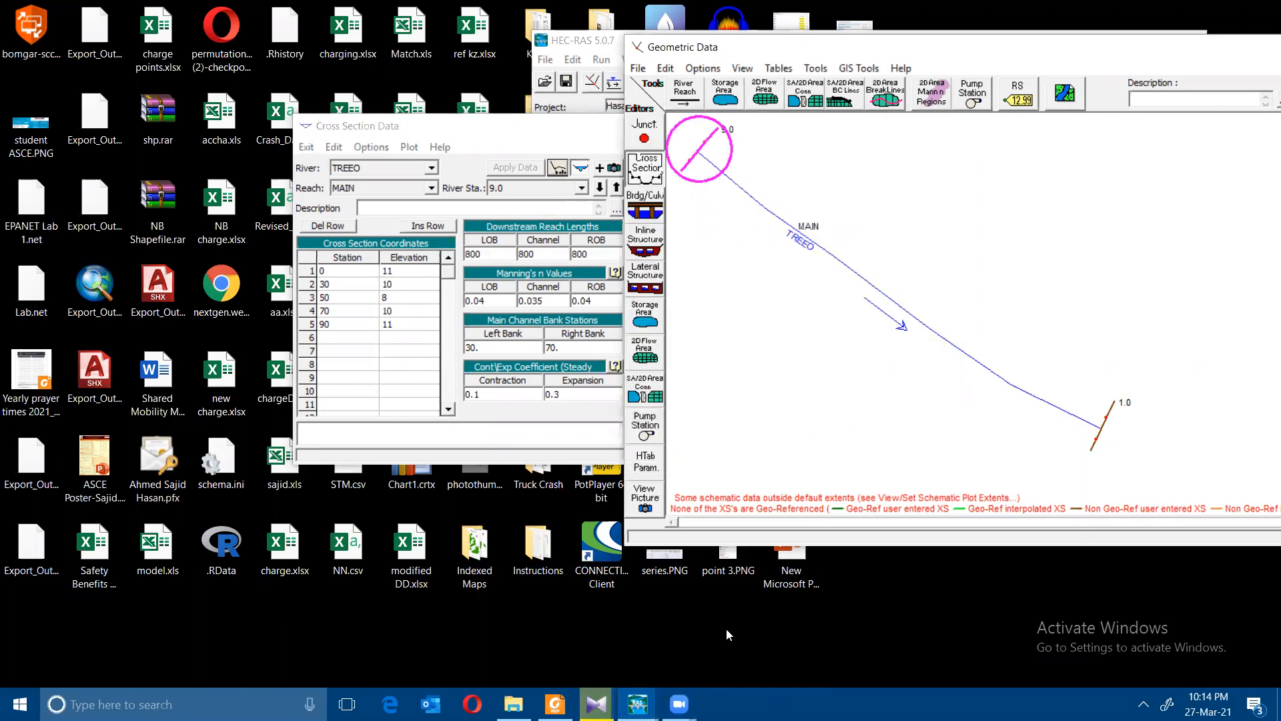
{"action": "left_click", "coordinate": [547, 147]}
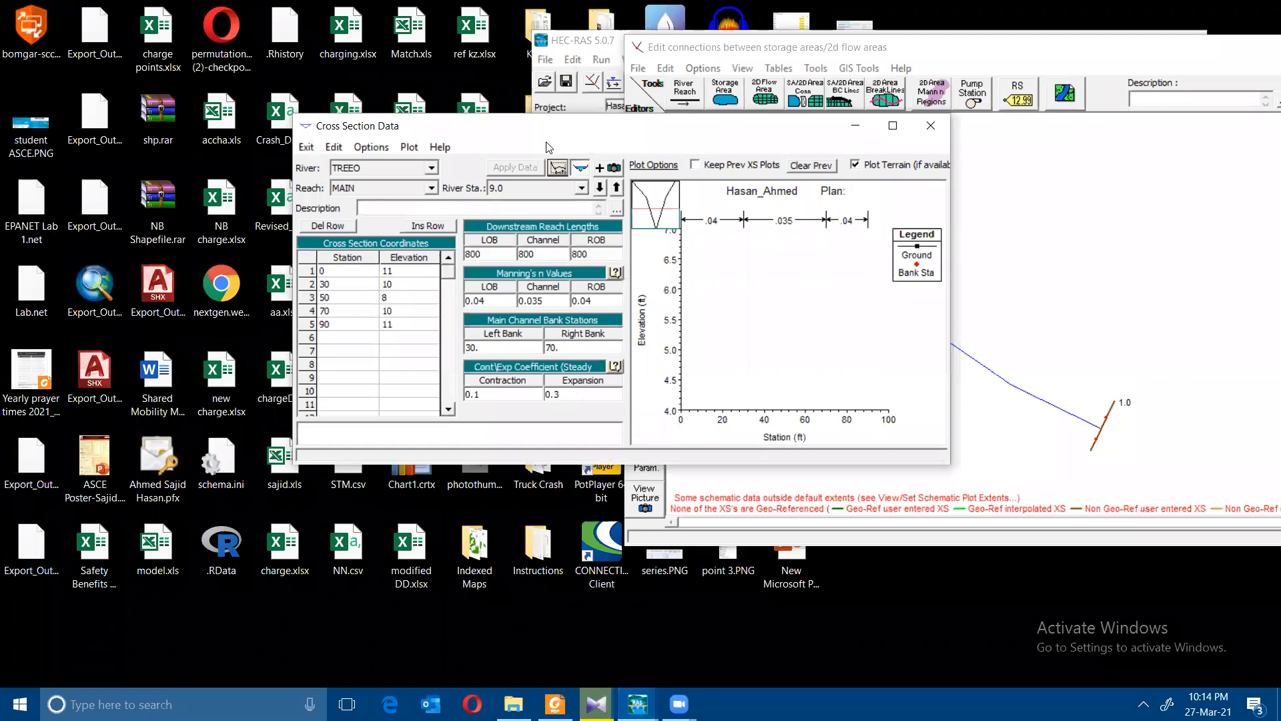
Interpolate cross sections within reach MAIN of river TREEO with a maximum distance of 100 between sections, and close the interpolation dialog
{"action": "left_click", "coordinate": [709, 68]}
{"action": "mouse_move", "coordinate": [771, 70]}
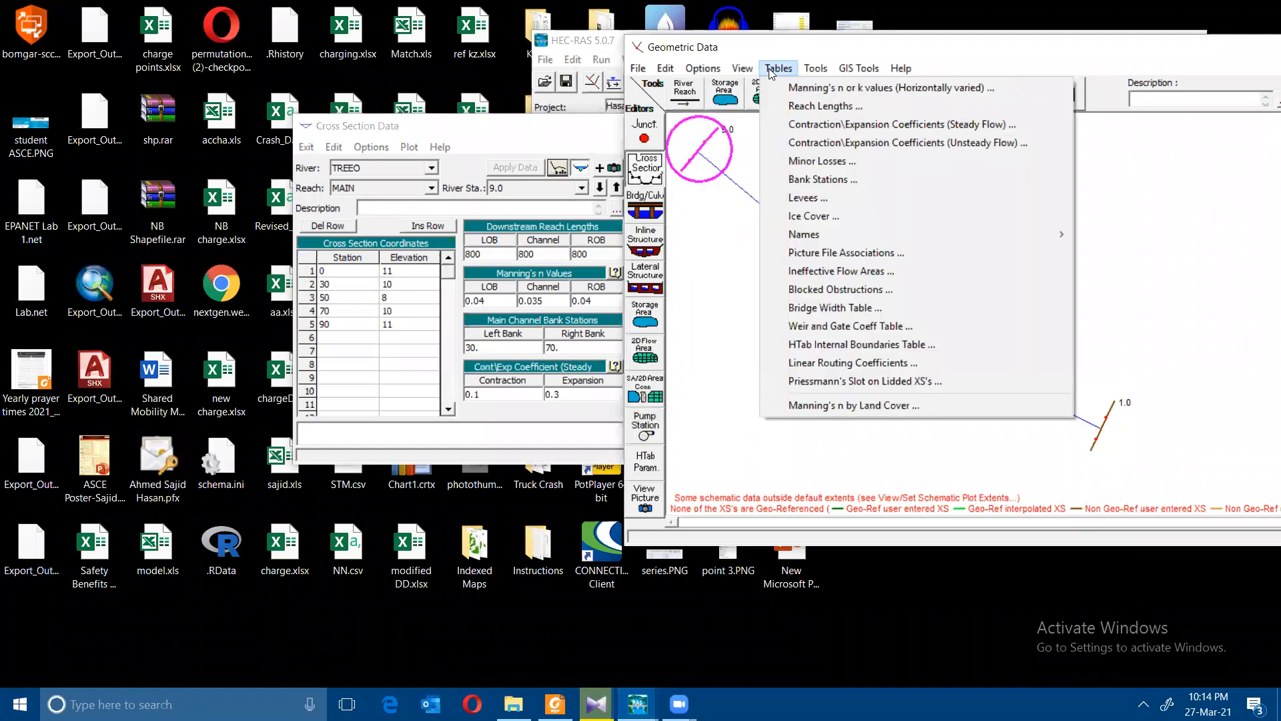
{"action": "mouse_move", "coordinate": [850, 79]}
{"action": "mouse_move", "coordinate": [816, 68]}
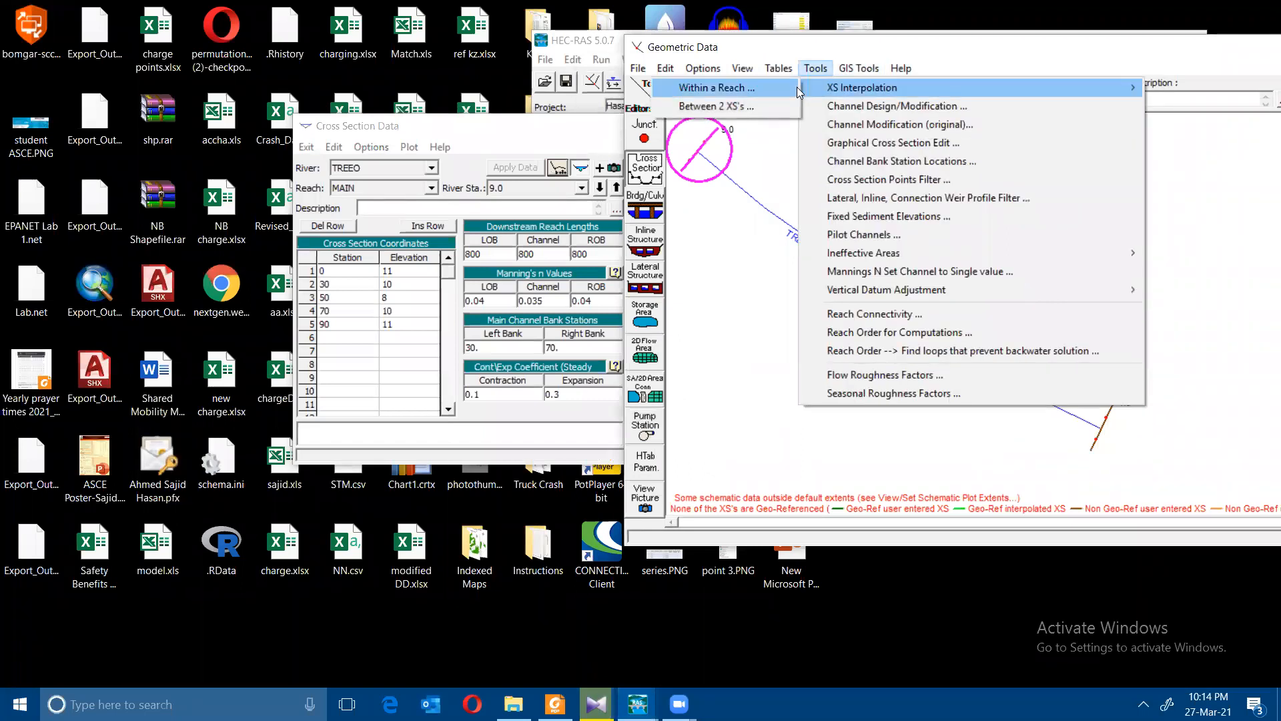
{"action": "left_click", "coordinate": [797, 87]}
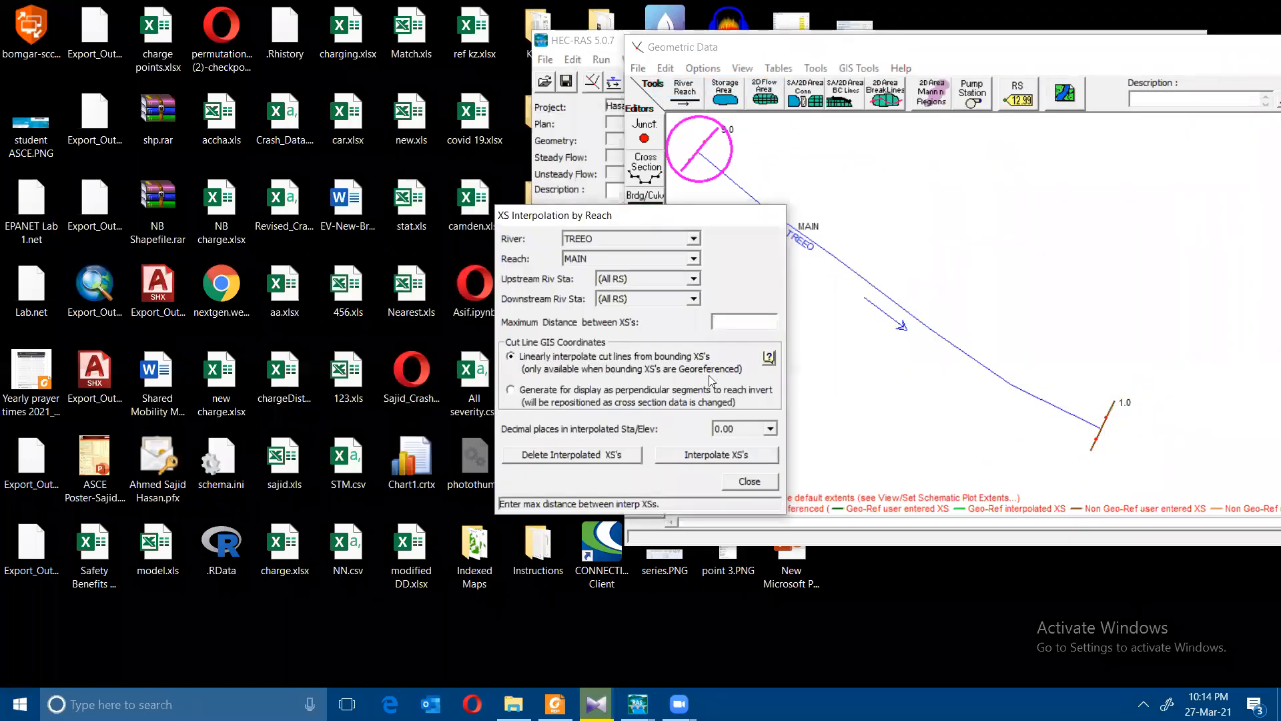
{"action": "left_click", "coordinate": [750, 316]}
{"action": "type", "text": "100"}
{"action": "left_click", "coordinate": [735, 455]}
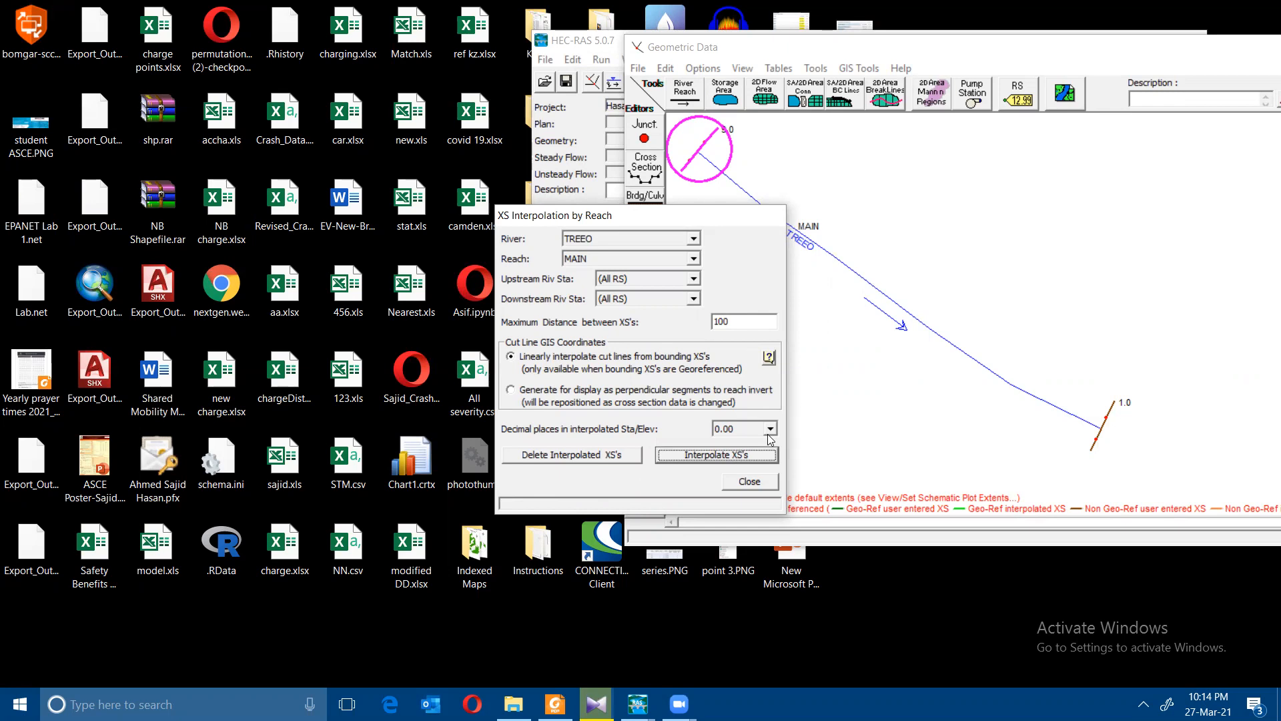
{"action": "left_click", "coordinate": [749, 482]}
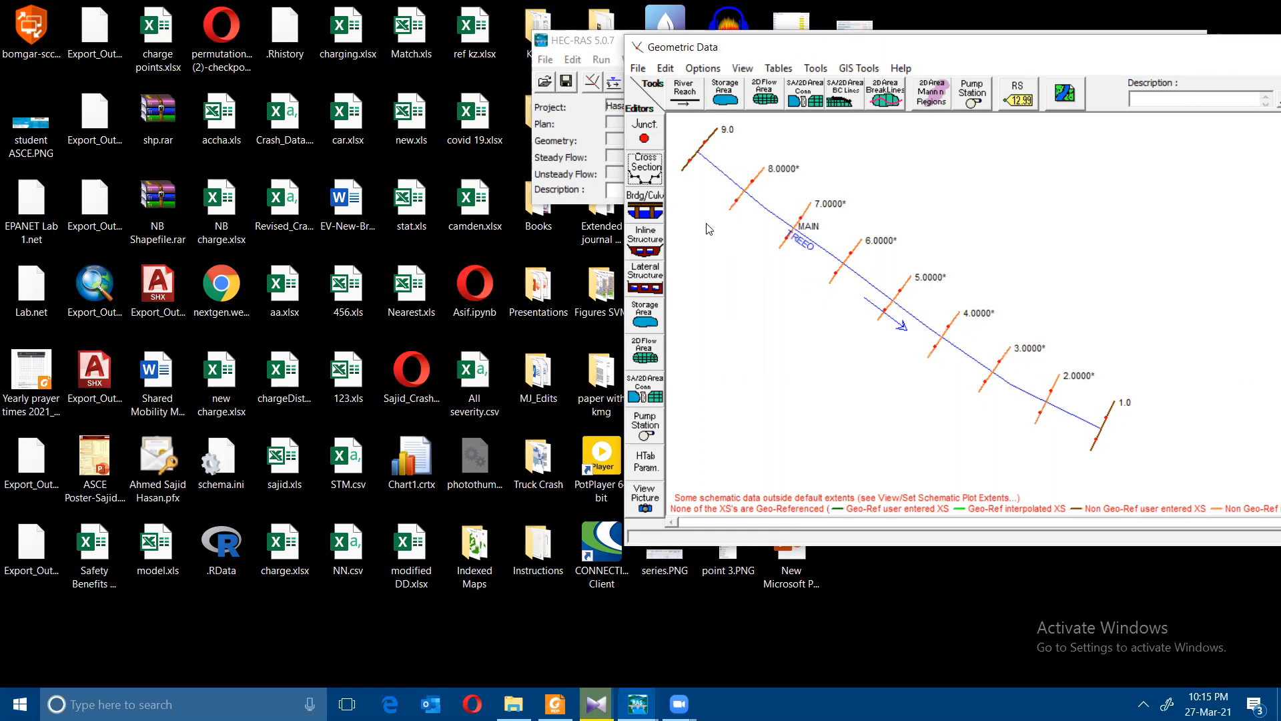
Open interpolated cross section 8.0000* in the cross section editor and rename its river station to 8.0
{"action": "left_click", "coordinate": [642, 700]}
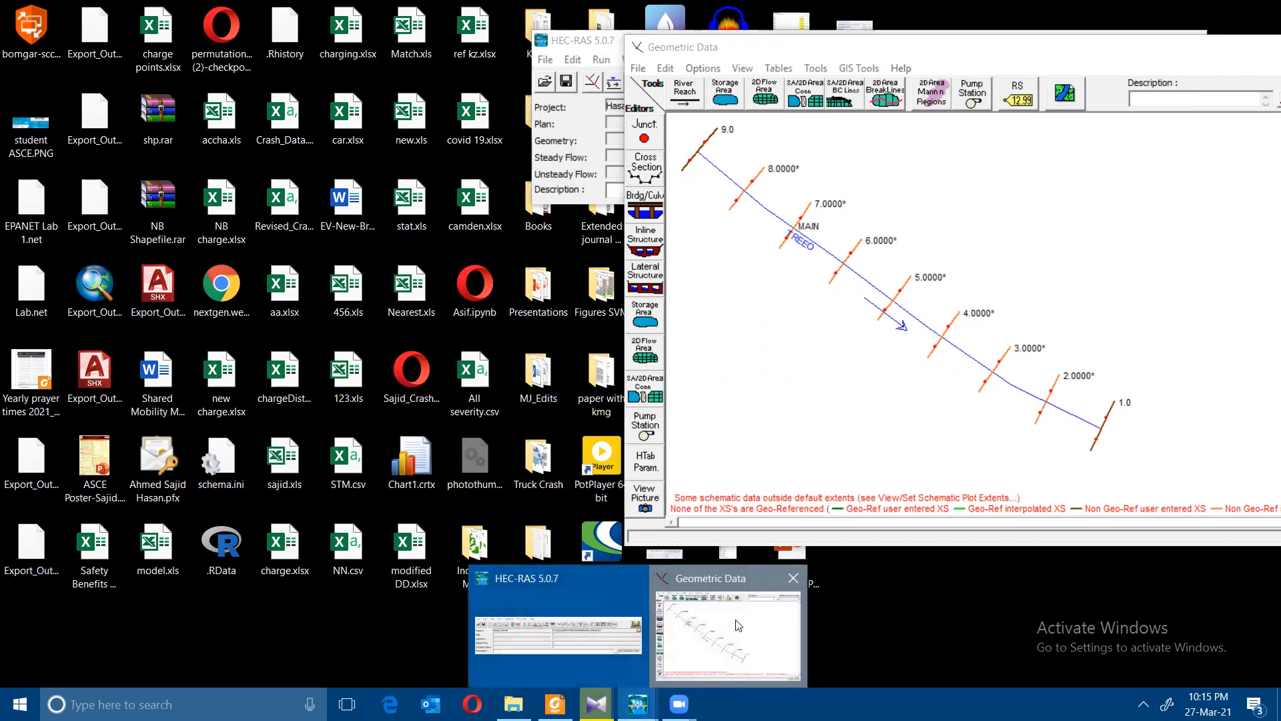
{"action": "left_click", "coordinate": [735, 619]}
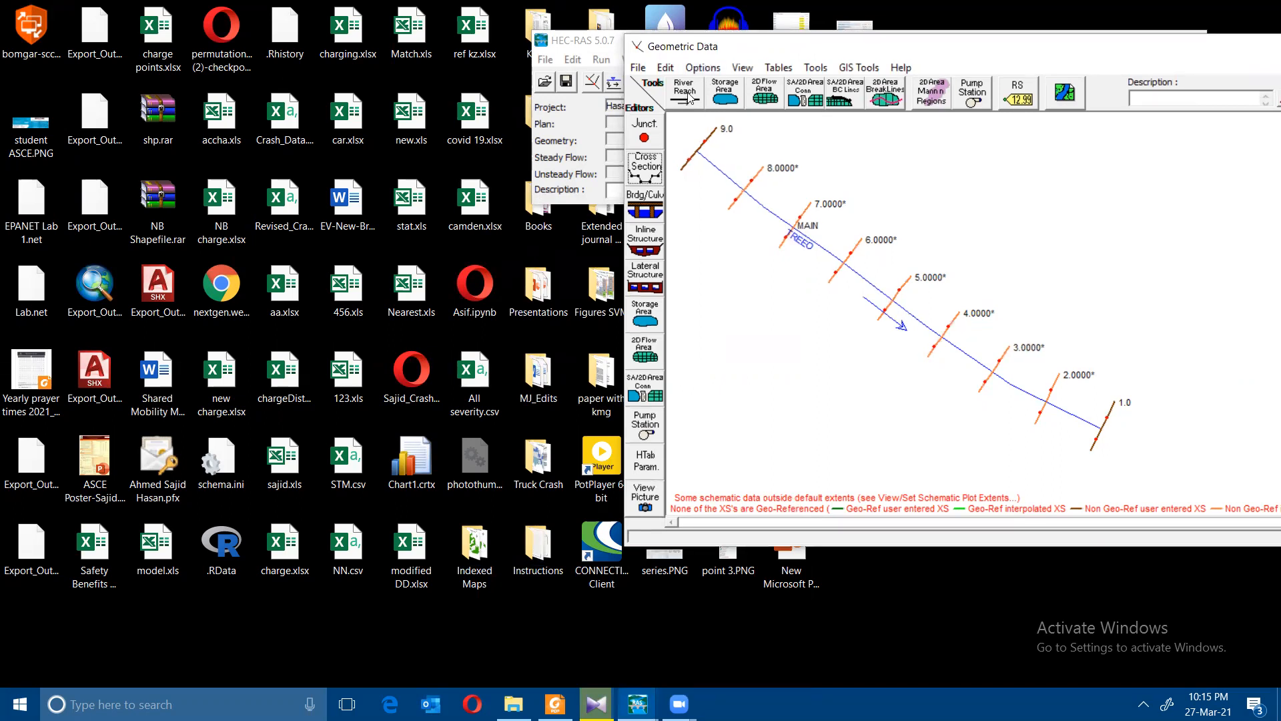
{"action": "left_click", "coordinate": [645, 167]}
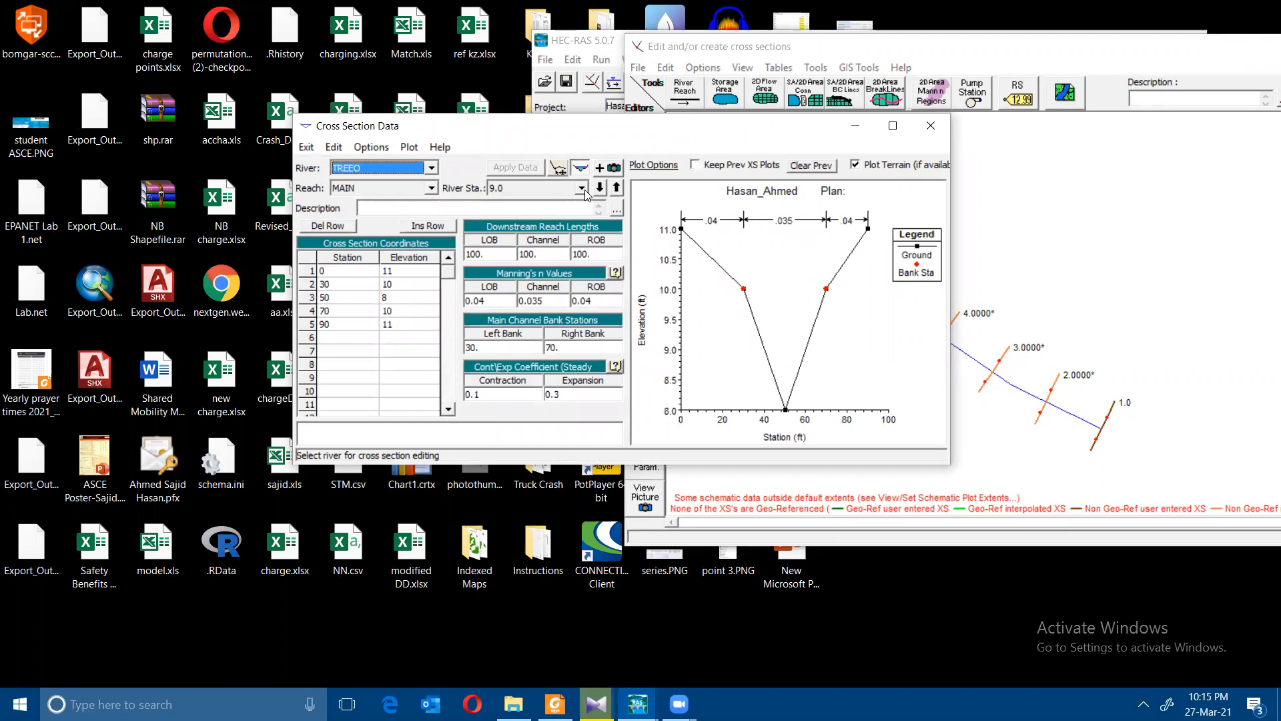
{"action": "left_click", "coordinate": [582, 187]}
{"action": "left_click", "coordinate": [520, 210]}
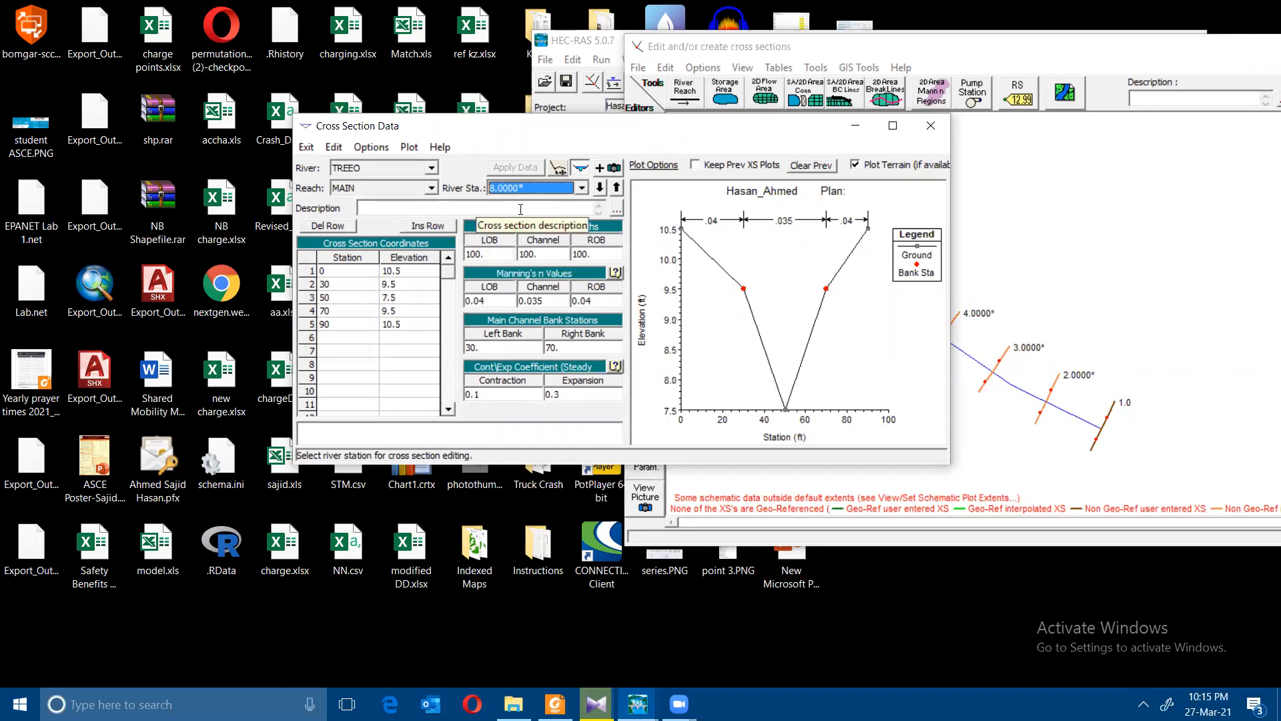
{"action": "left_click", "coordinate": [361, 148]}
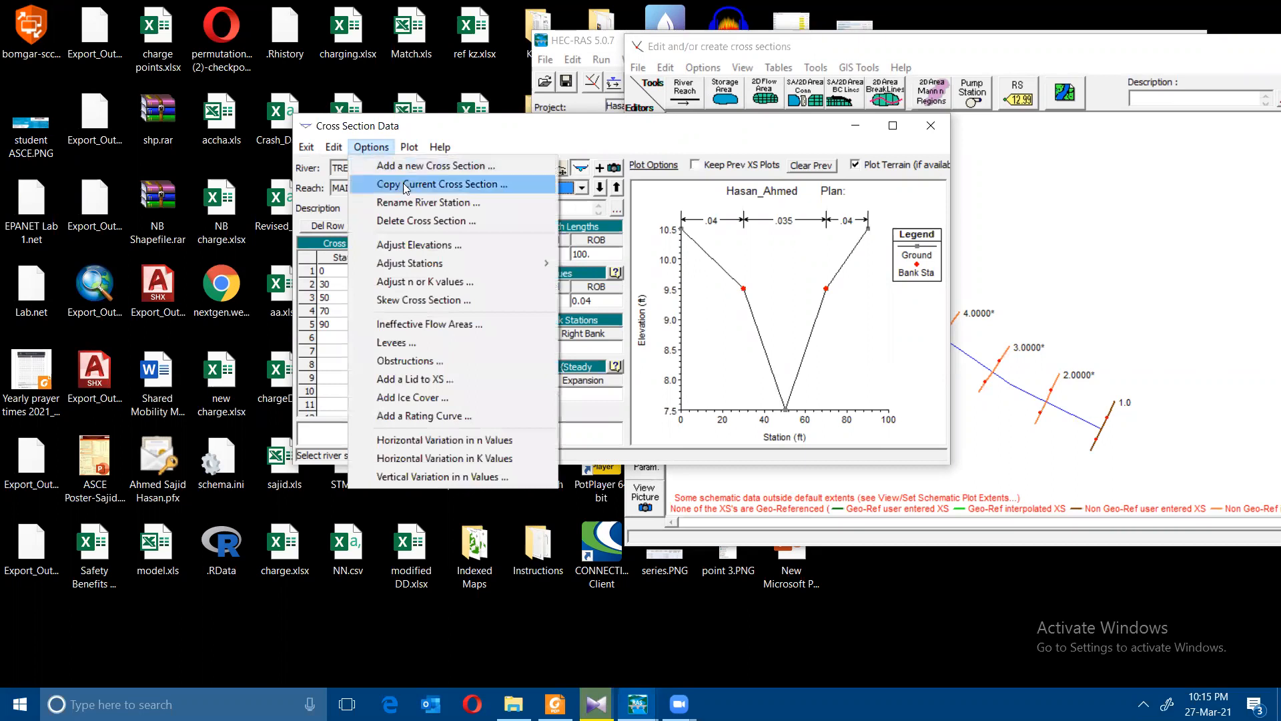
{"action": "left_click", "coordinate": [417, 203]}
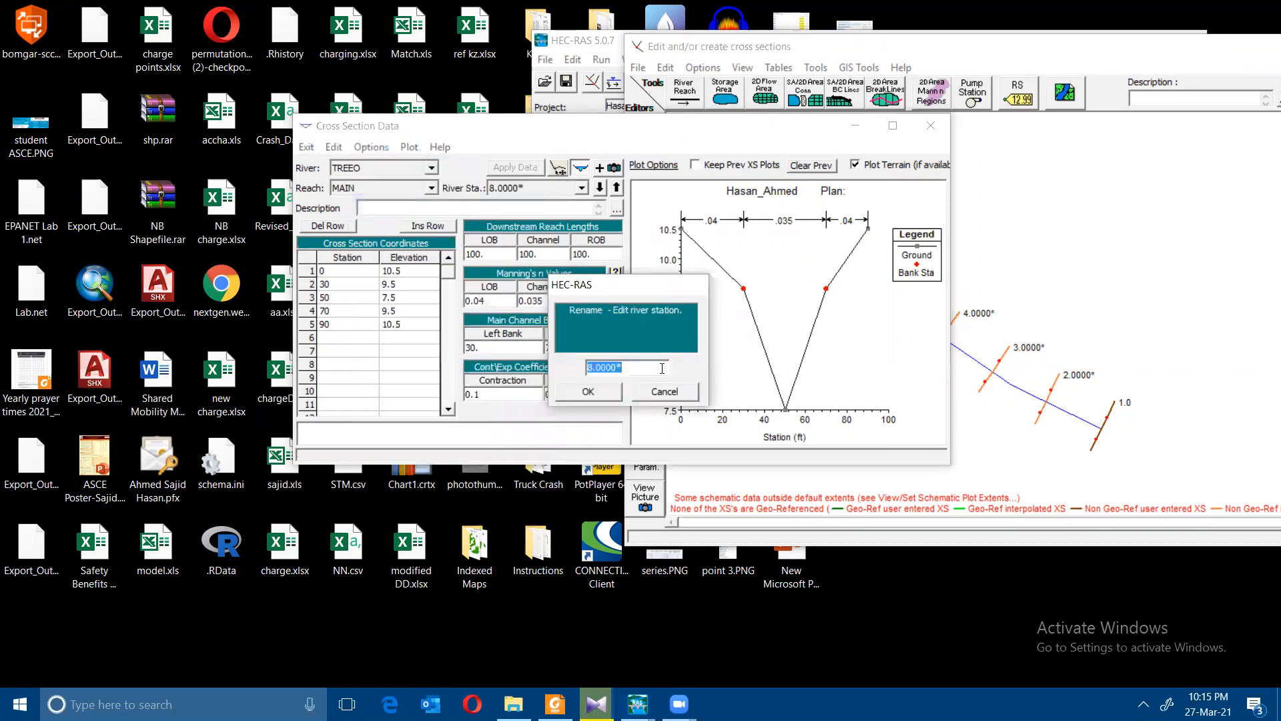
{"action": "type", "text": "8"}
{"action": "left_click", "coordinate": [594, 394]}
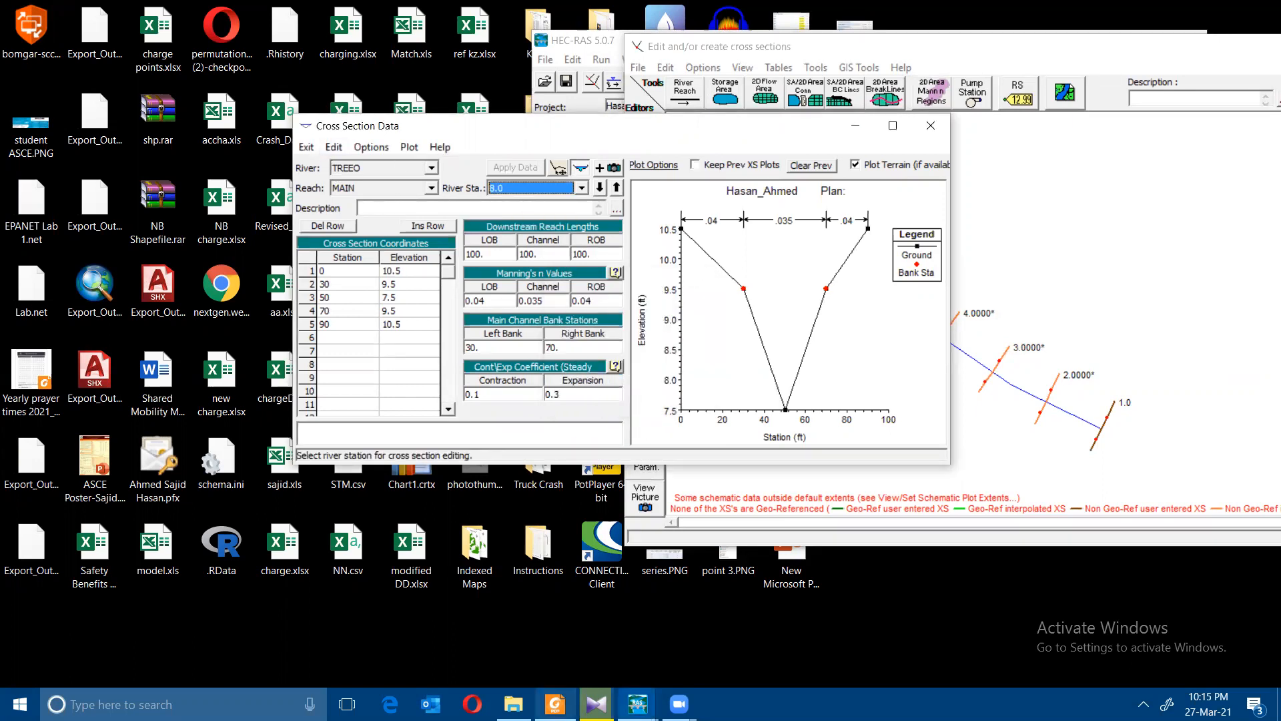
Read the lab7.pdf notes on making interpolated cross sections permanent and saving the geometric data, and return to HEC-RAS
{"action": "left_click", "coordinate": [555, 702]}
{"action": "scroll", "coordinate": [509, 363], "scroll_direction": "down", "scroll_amount": 8}
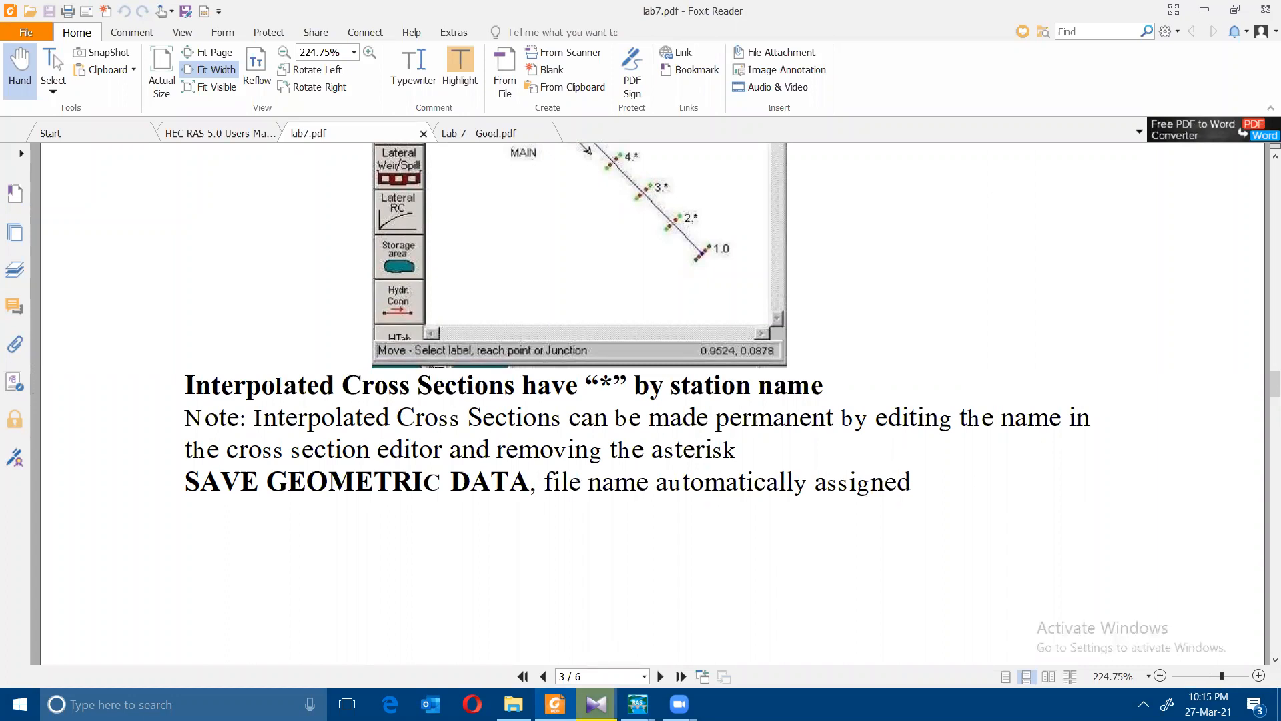
{"action": "left_click", "coordinate": [555, 704]}
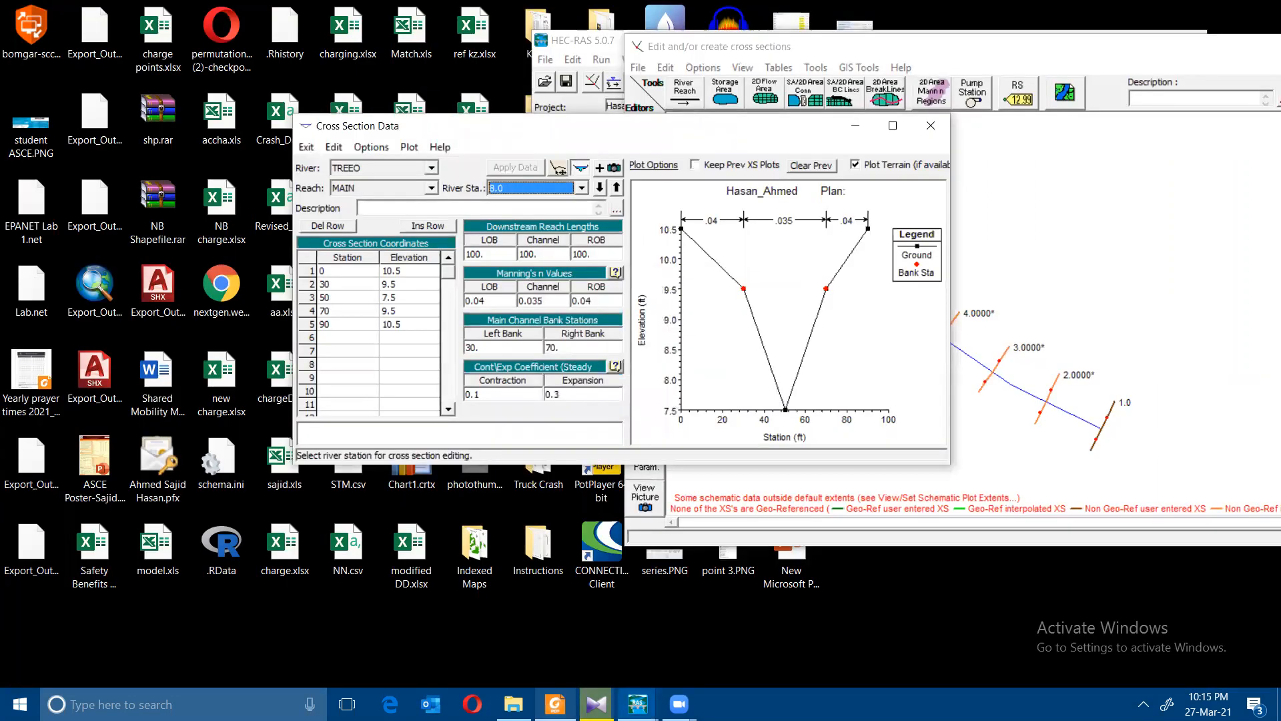
{"action": "left_click", "coordinate": [367, 148]}
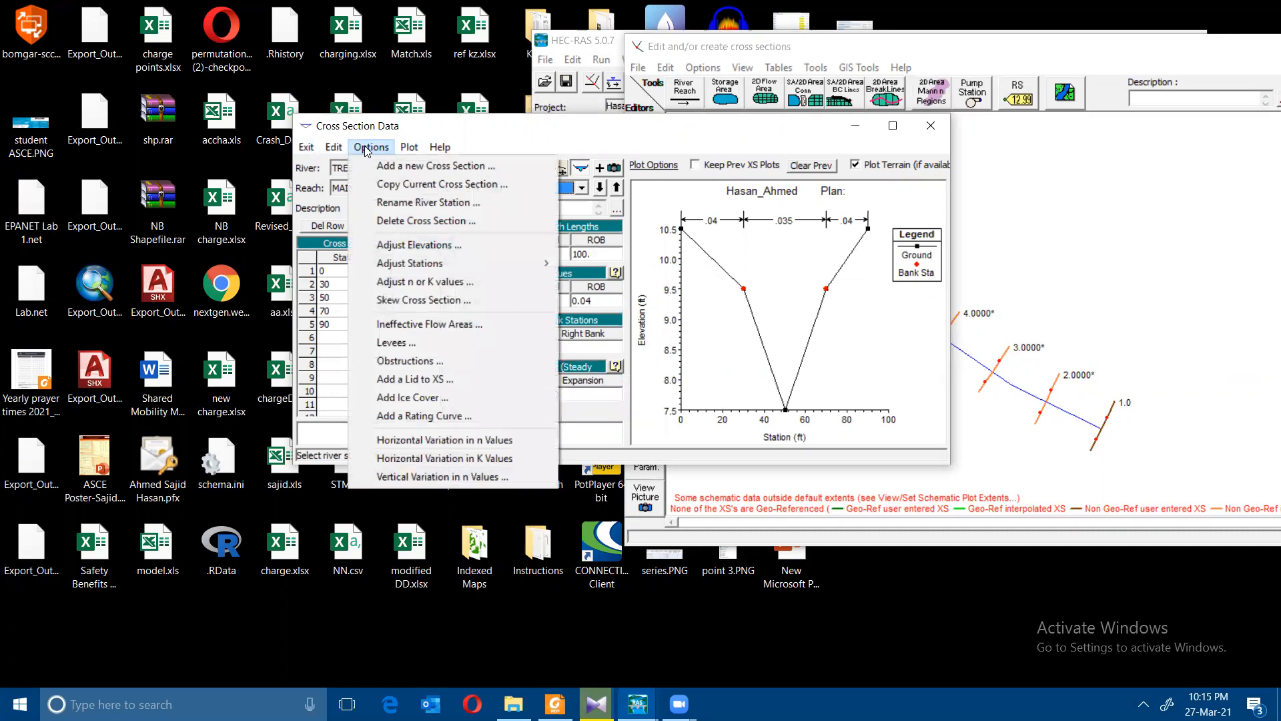
{"action": "left_click", "coordinate": [336, 149]}
{"action": "left_click", "coordinate": [337, 148]}
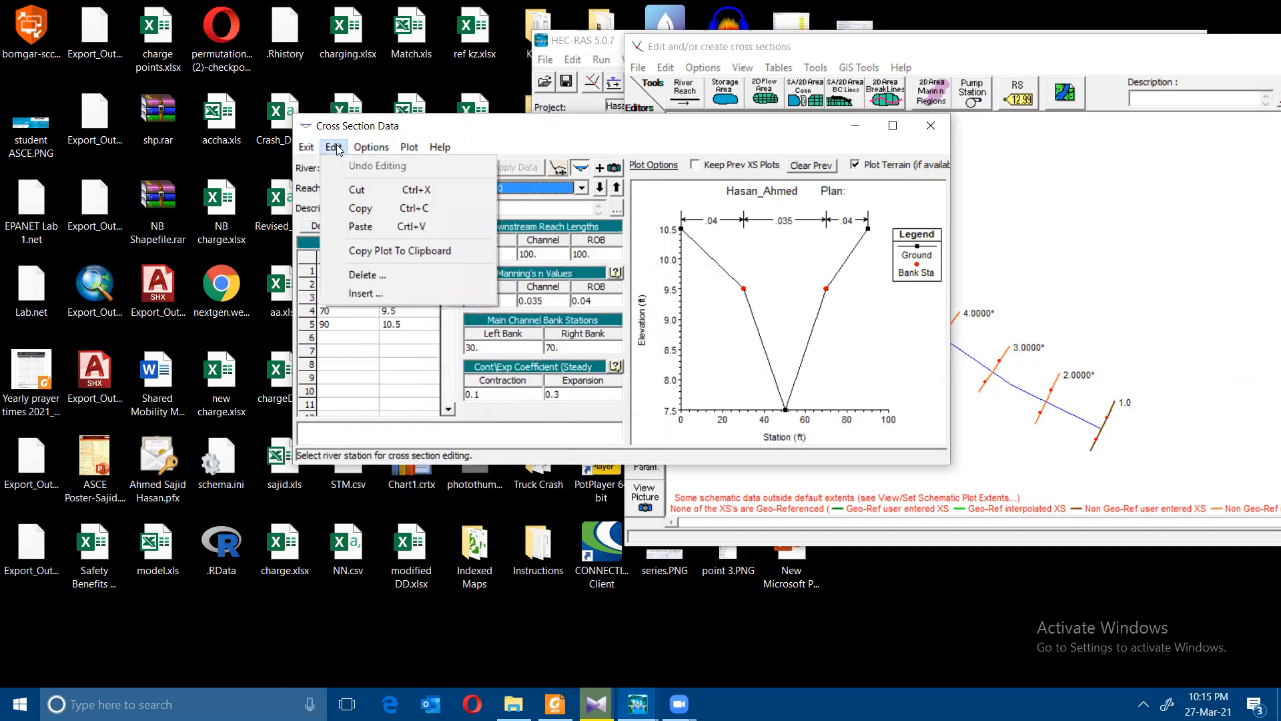
{"action": "left_click", "coordinate": [380, 147]}
Save the geometry data as a new file titled geometry1 in the Documents folder
{"action": "left_click", "coordinate": [665, 68]}
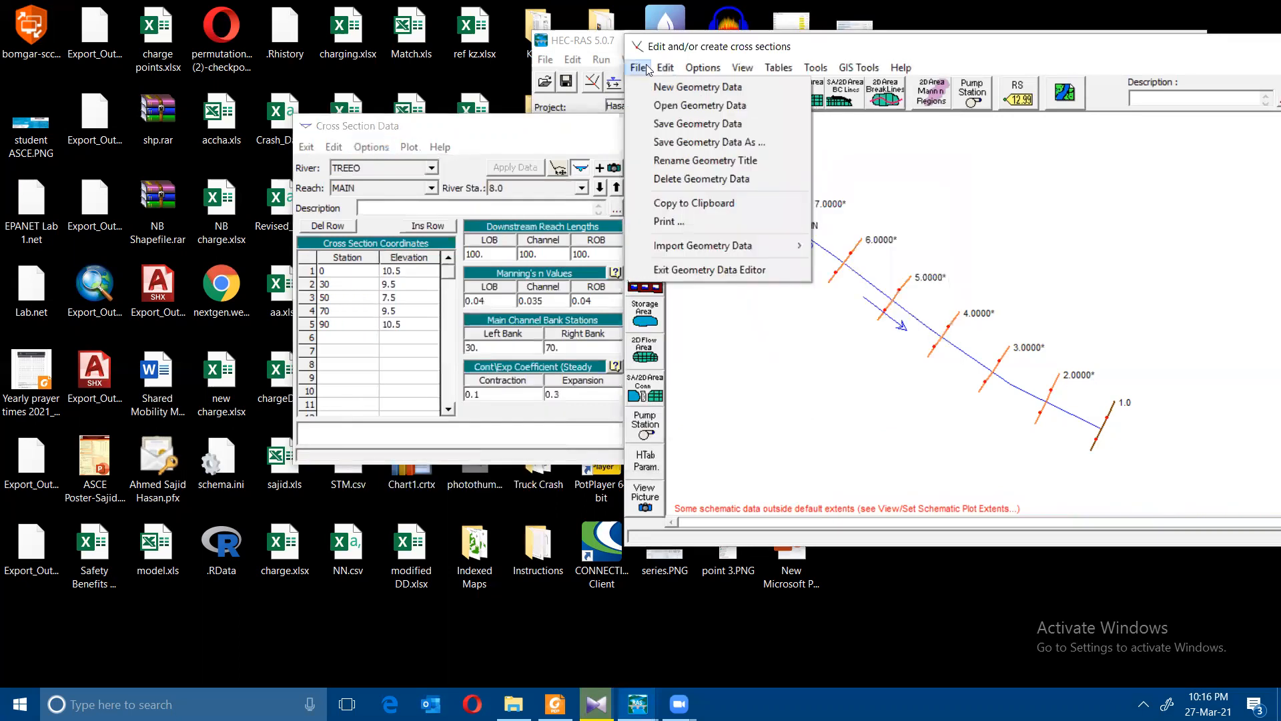
{"action": "mouse_move", "coordinate": [638, 68]}
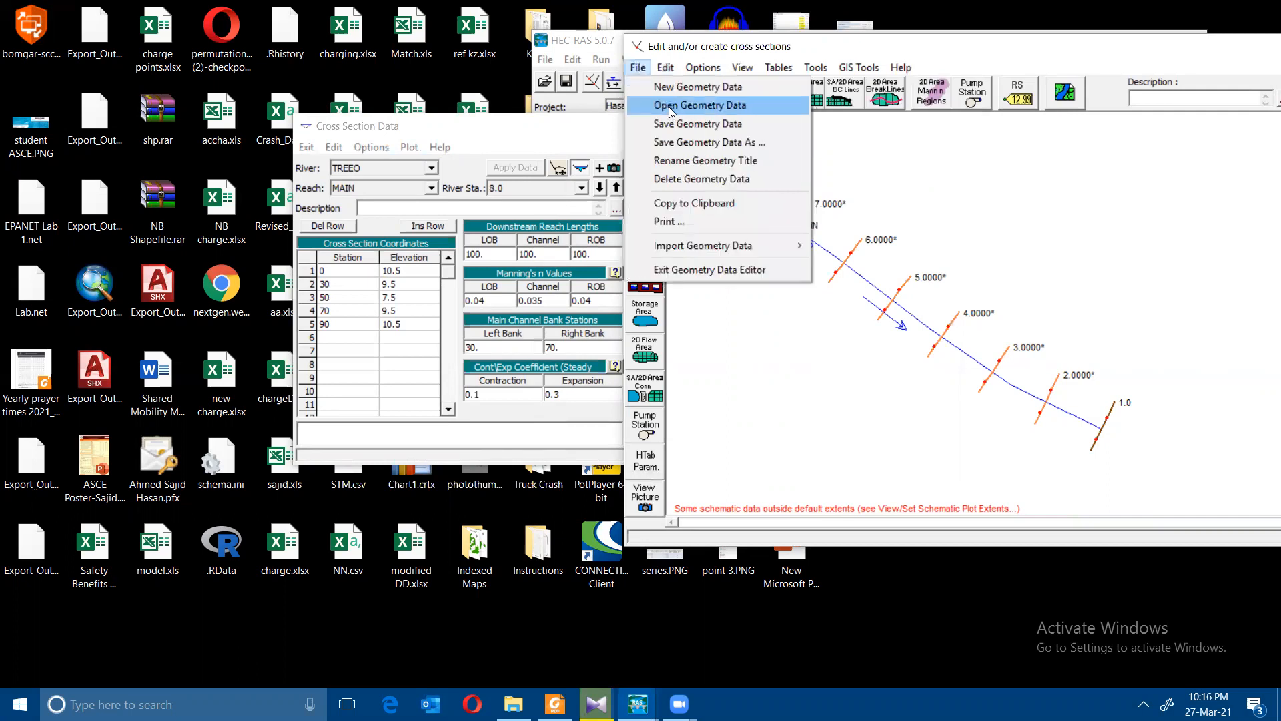
{"action": "left_click", "coordinate": [679, 141]}
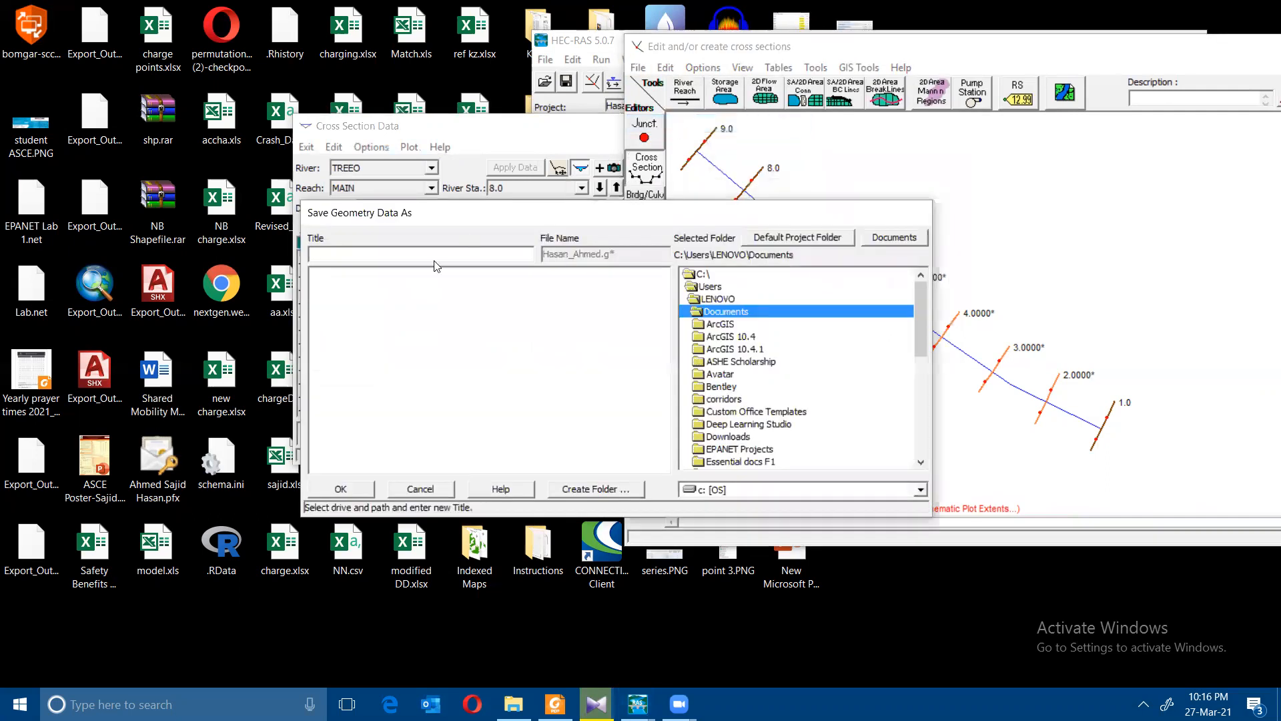
{"action": "type", "text": "geo"}
{"action": "left_click", "coordinate": [360, 493]}
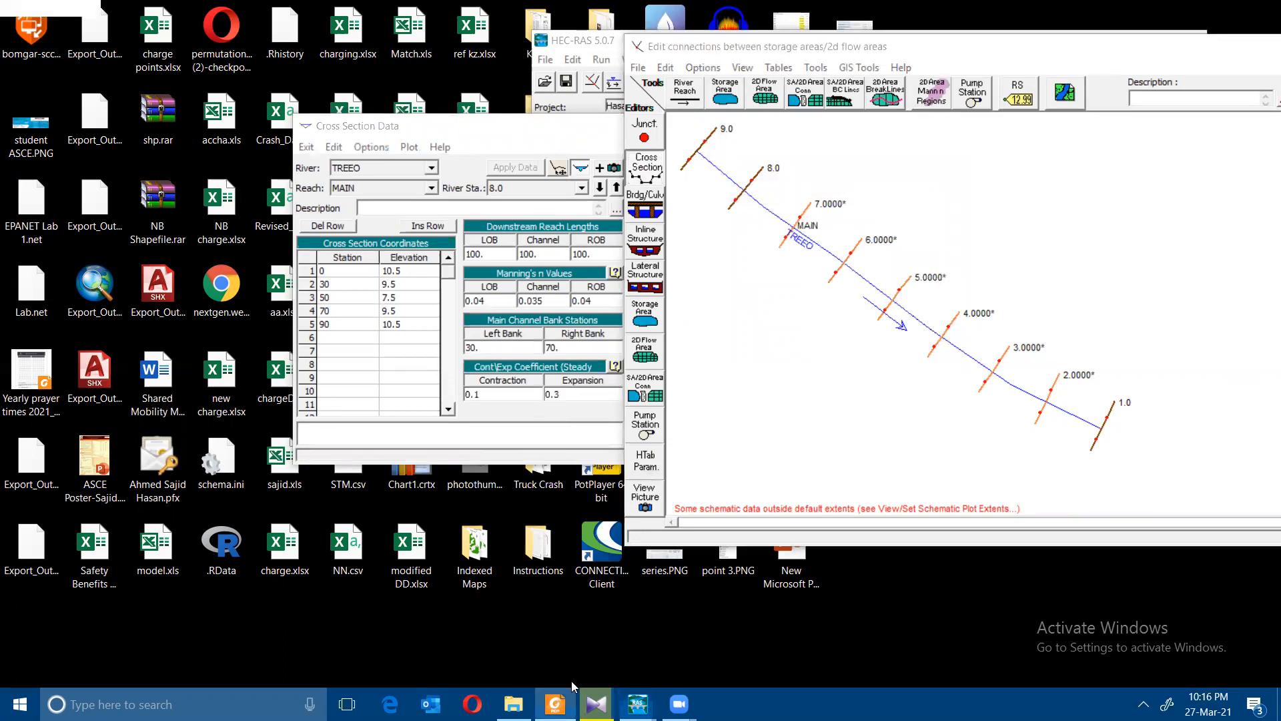
Switch to lab7.pdf in Foxit Reader and read section 5 on entering the steady flow data
{"action": "left_click", "coordinate": [555, 702]}
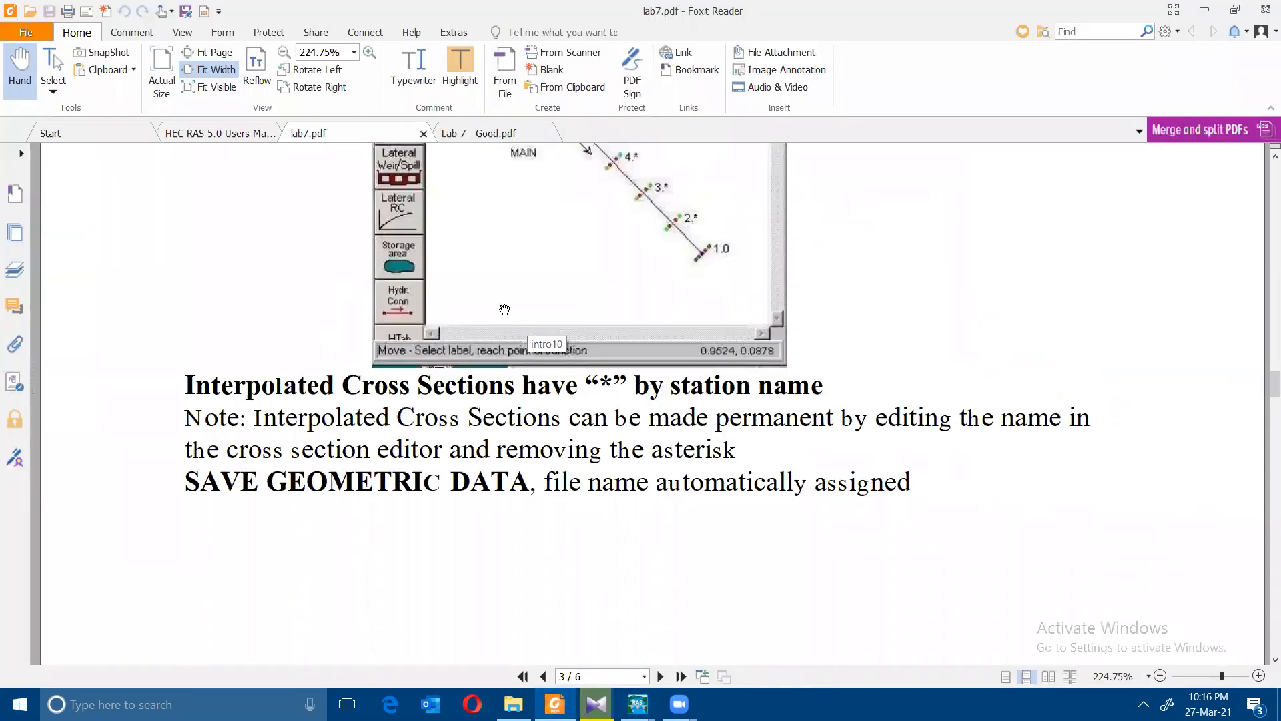
{"action": "scroll", "coordinate": [504, 309], "scroll_direction": "down", "scroll_amount": 10}
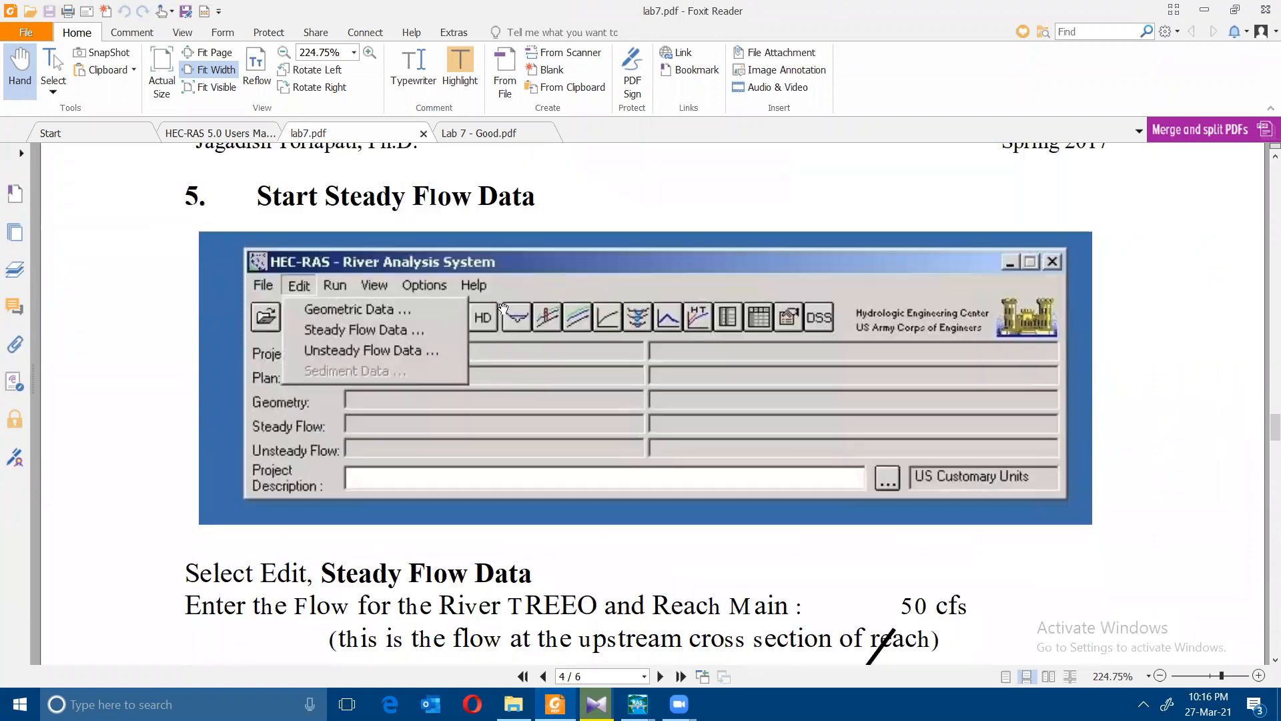
{"action": "scroll", "coordinate": [503, 304], "scroll_direction": "up", "scroll_amount": 1}
{"action": "scroll", "coordinate": [503, 294], "scroll_direction": "down", "scroll_amount": 2}
{"action": "scroll", "coordinate": [503, 293], "scroll_direction": "up", "scroll_amount": 1}
{"action": "scroll", "coordinate": [503, 294], "scroll_direction": "down", "scroll_amount": 1}
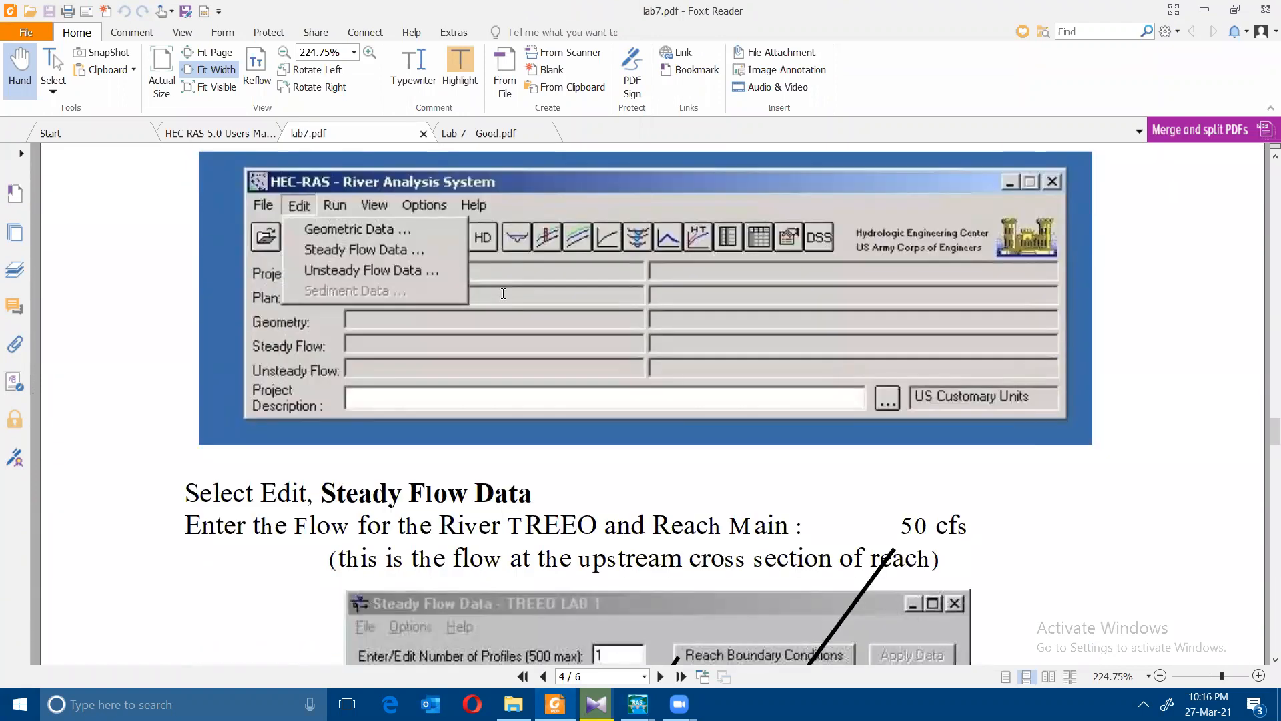
{"action": "scroll", "coordinate": [503, 294], "scroll_direction": "down", "scroll_amount": 4}
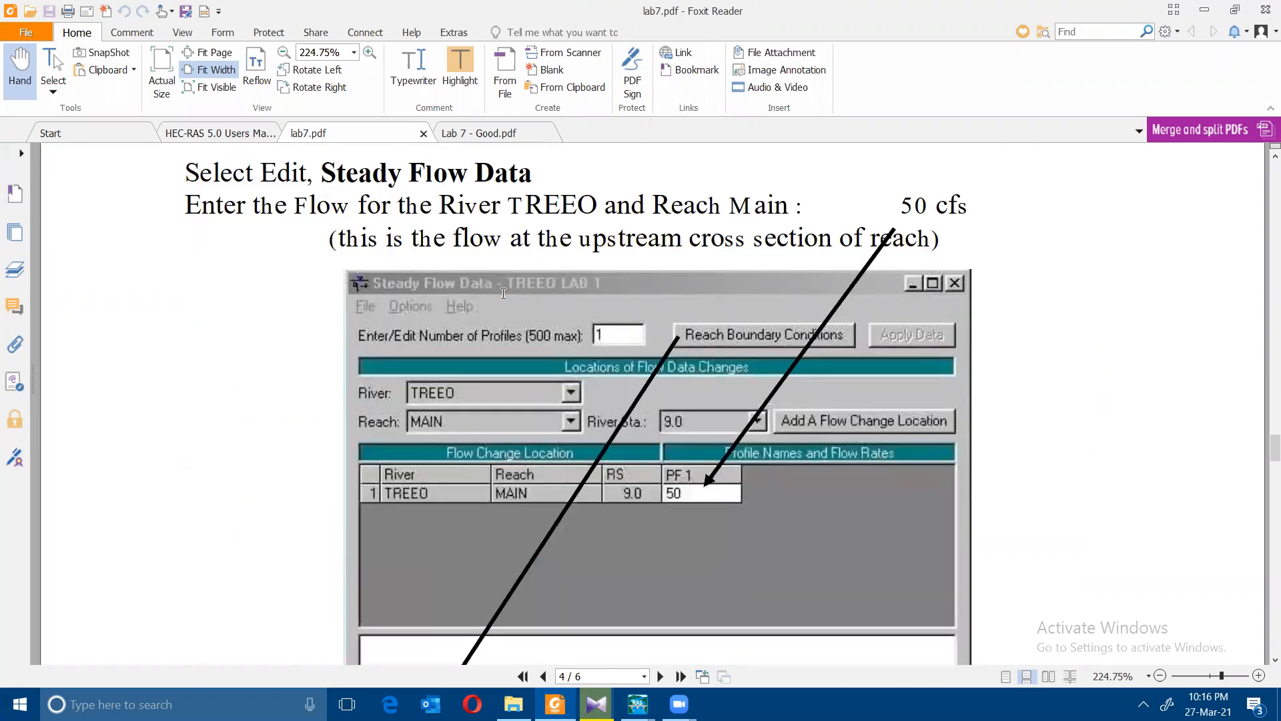
{"action": "scroll", "coordinate": [581, 327], "scroll_direction": "up", "scroll_amount": 1}
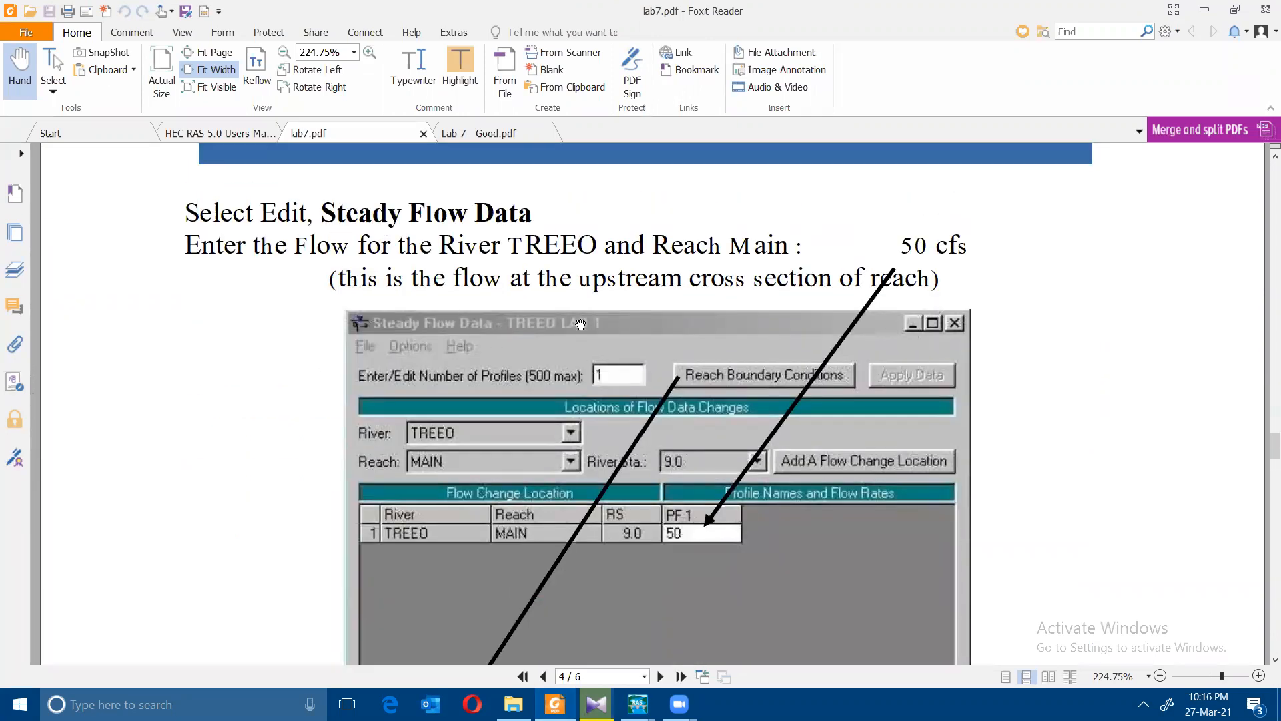
Return to HEC-RAS and bring its main project window in front of the geometry and cross section windows
{"action": "left_click", "coordinate": [638, 704]}
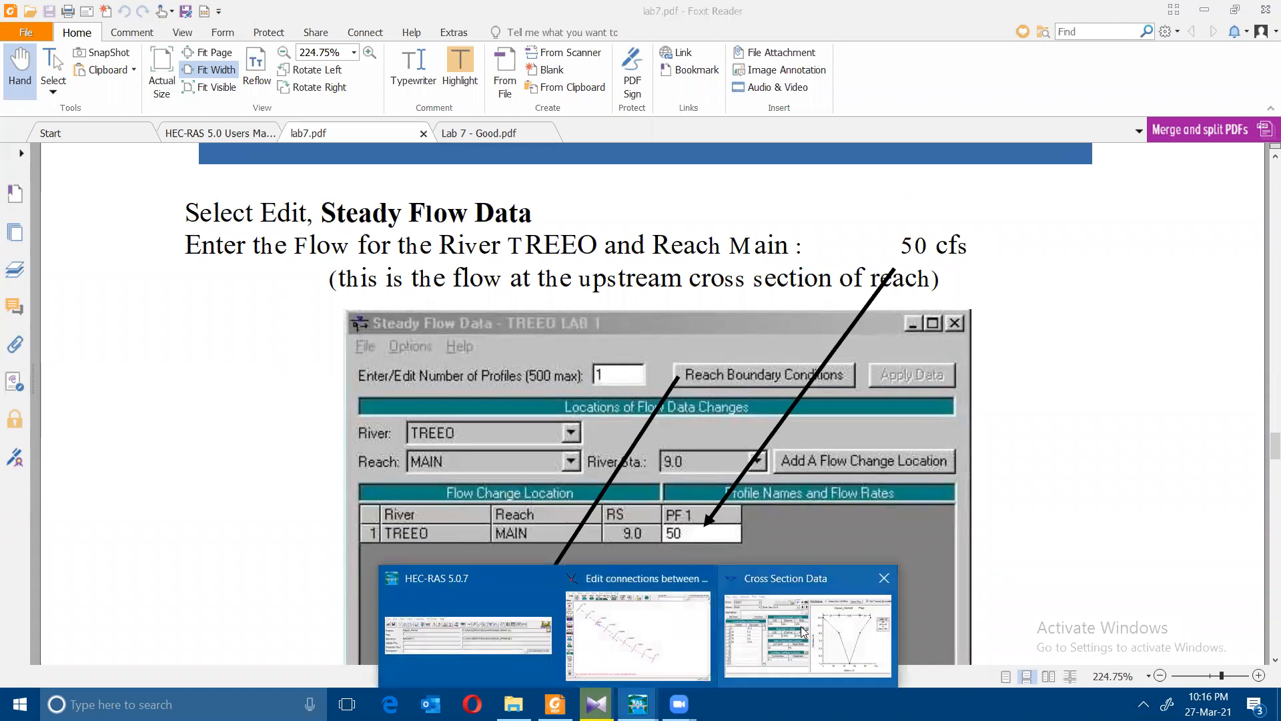
{"action": "left_click", "coordinate": [785, 623]}
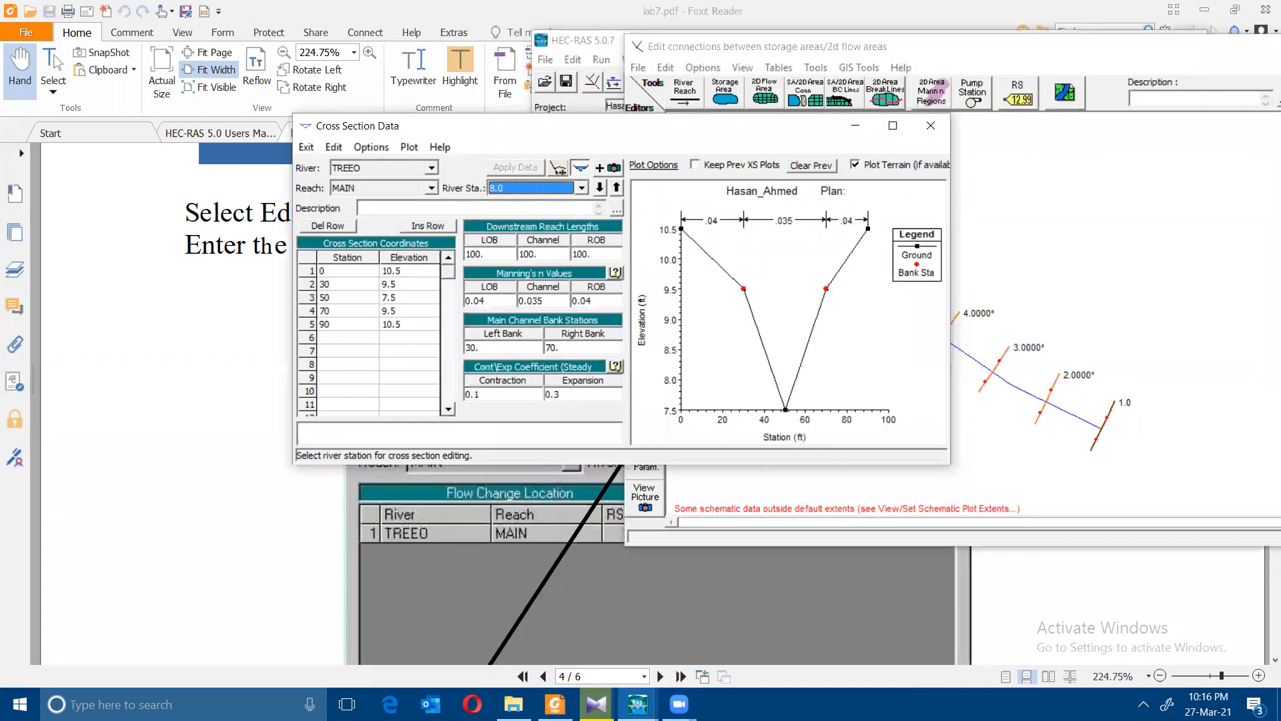
{"action": "left_click", "coordinate": [637, 704]}
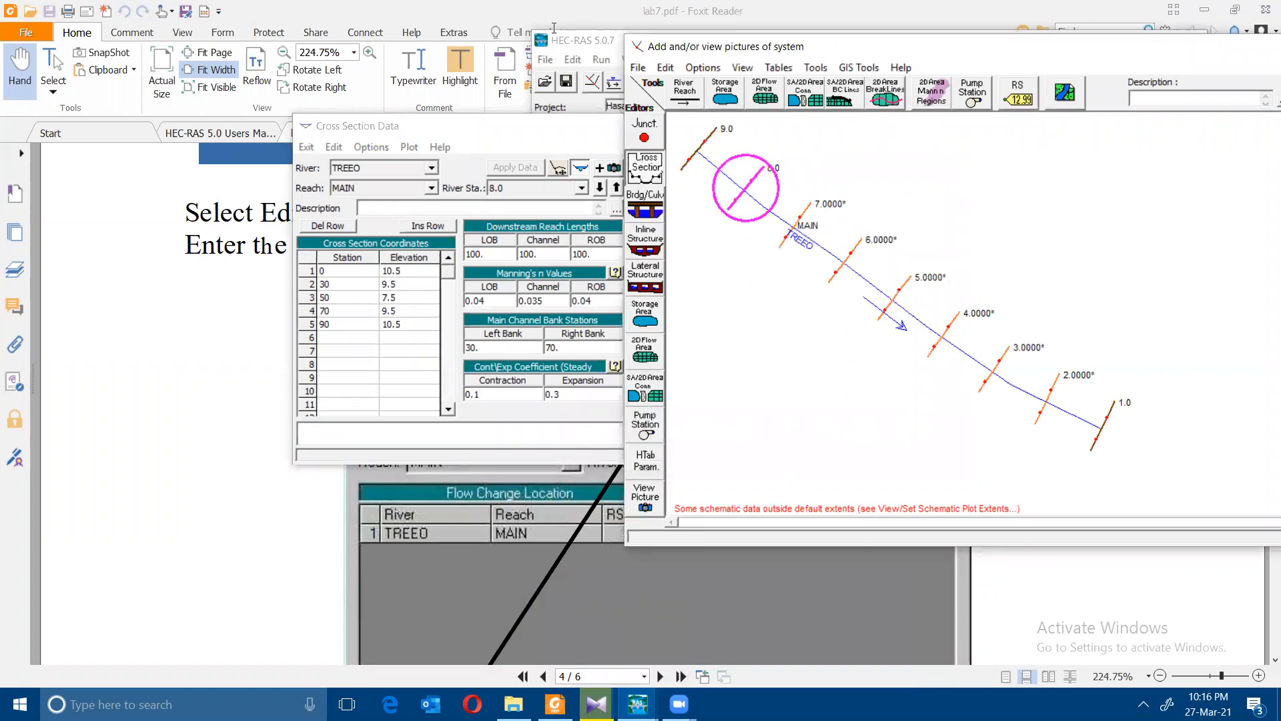
{"action": "left_click", "coordinate": [637, 68]}
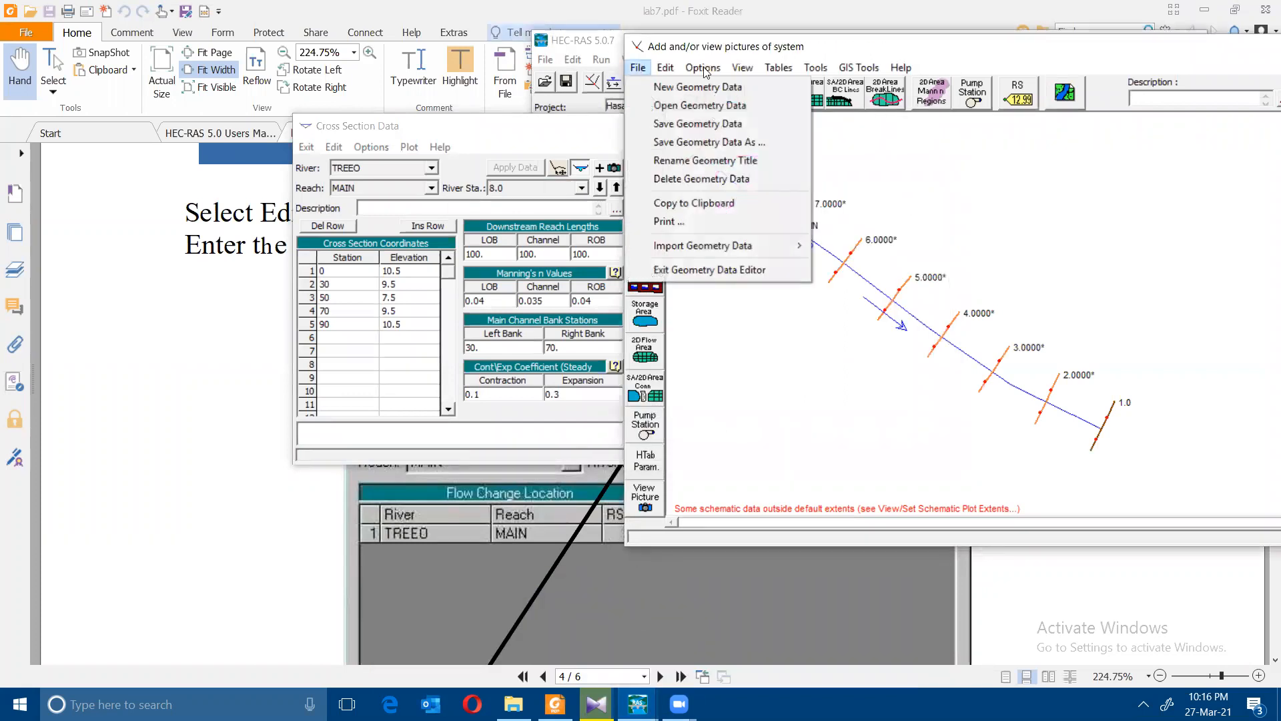
{"action": "left_click", "coordinate": [637, 704]}
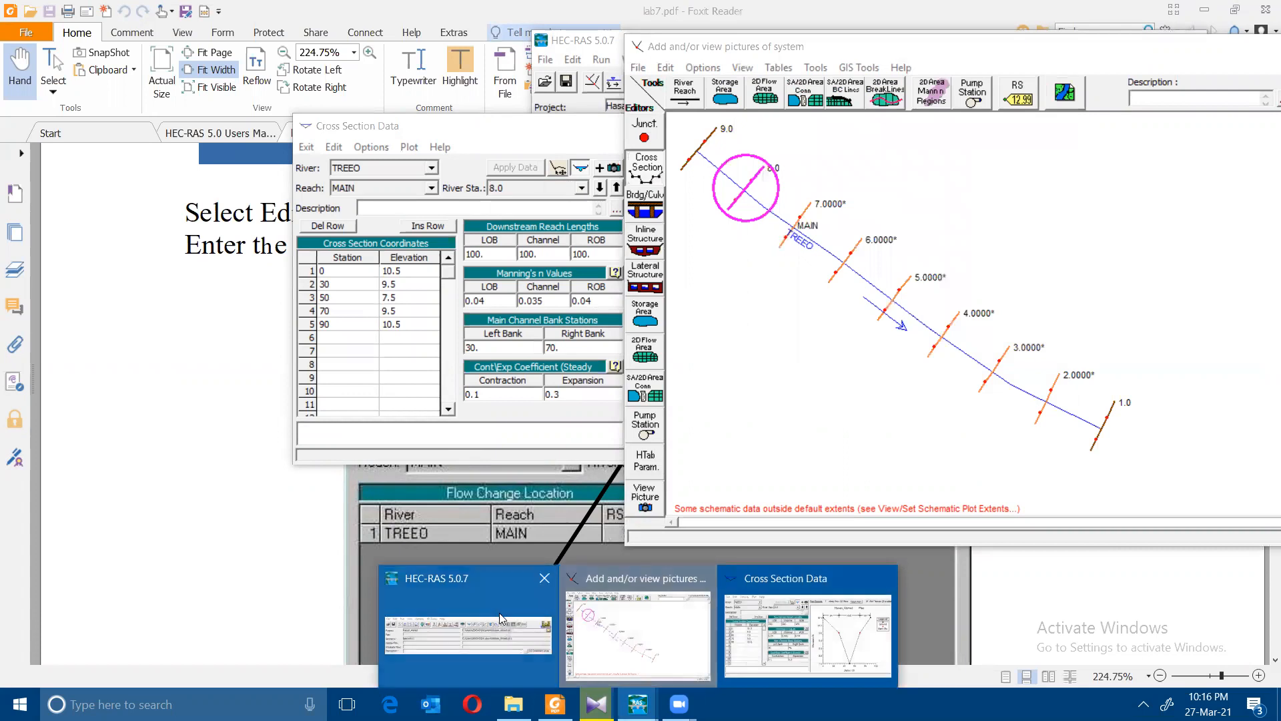
{"action": "left_click", "coordinate": [502, 617]}
{"action": "left_click", "coordinate": [334, 146]}
{"action": "left_click", "coordinate": [362, 127]}
{"action": "left_click", "coordinate": [607, 59]}
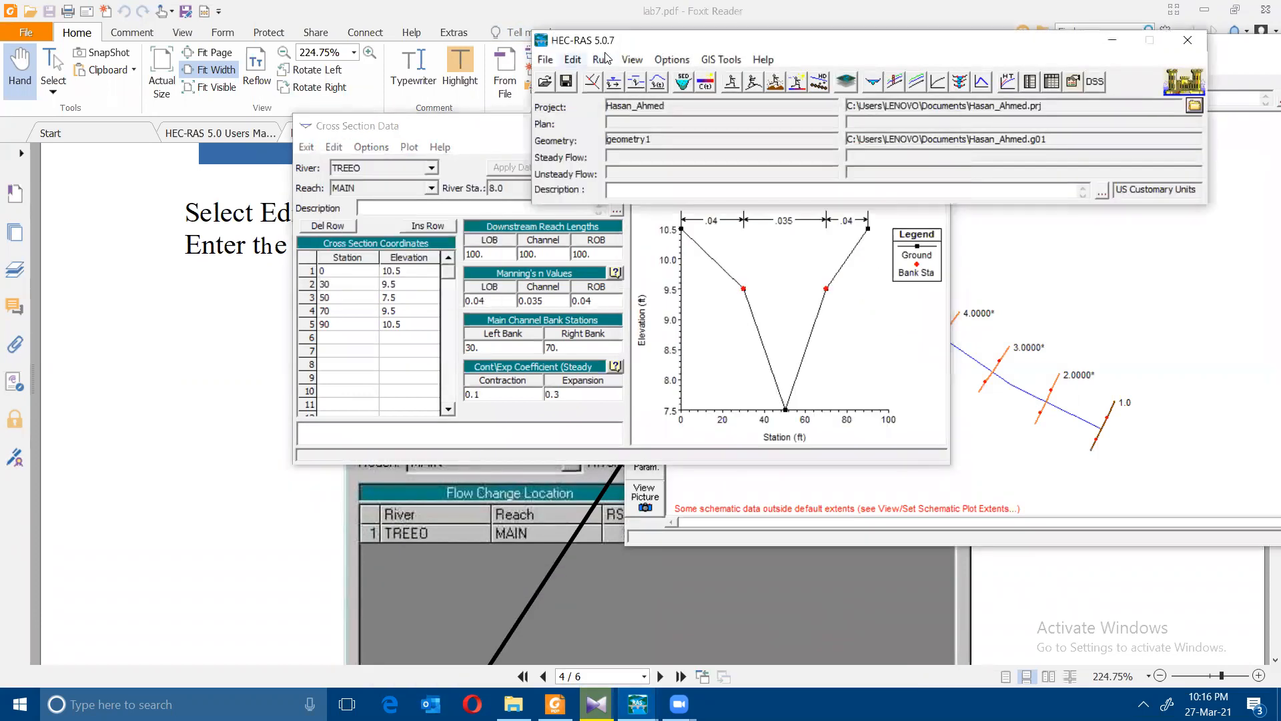
Open the steady flow data editor and enter a flow of 50 cfs for profile PF 1 at TREEO, MAIN, station 9.0
{"action": "key", "text": "alt+f"}
{"action": "key", "text": "Right"}
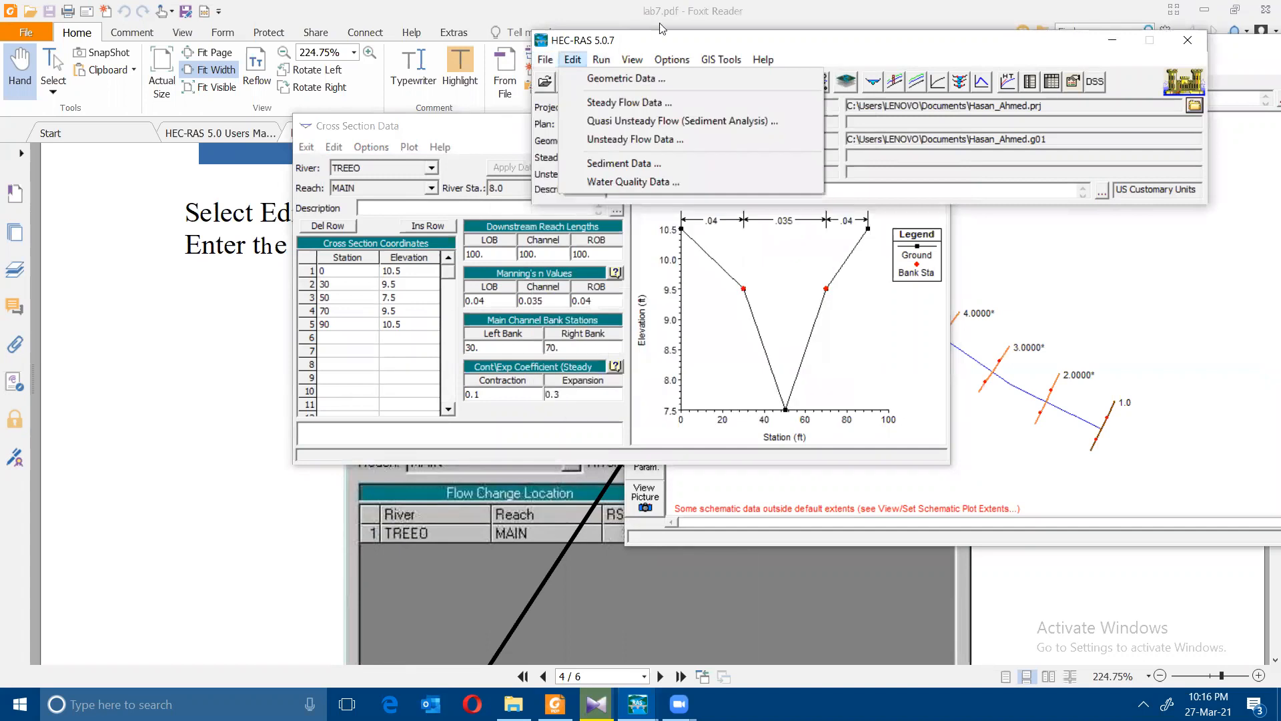
{"action": "left_click", "coordinate": [586, 59]}
{"action": "left_click", "coordinate": [601, 60]}
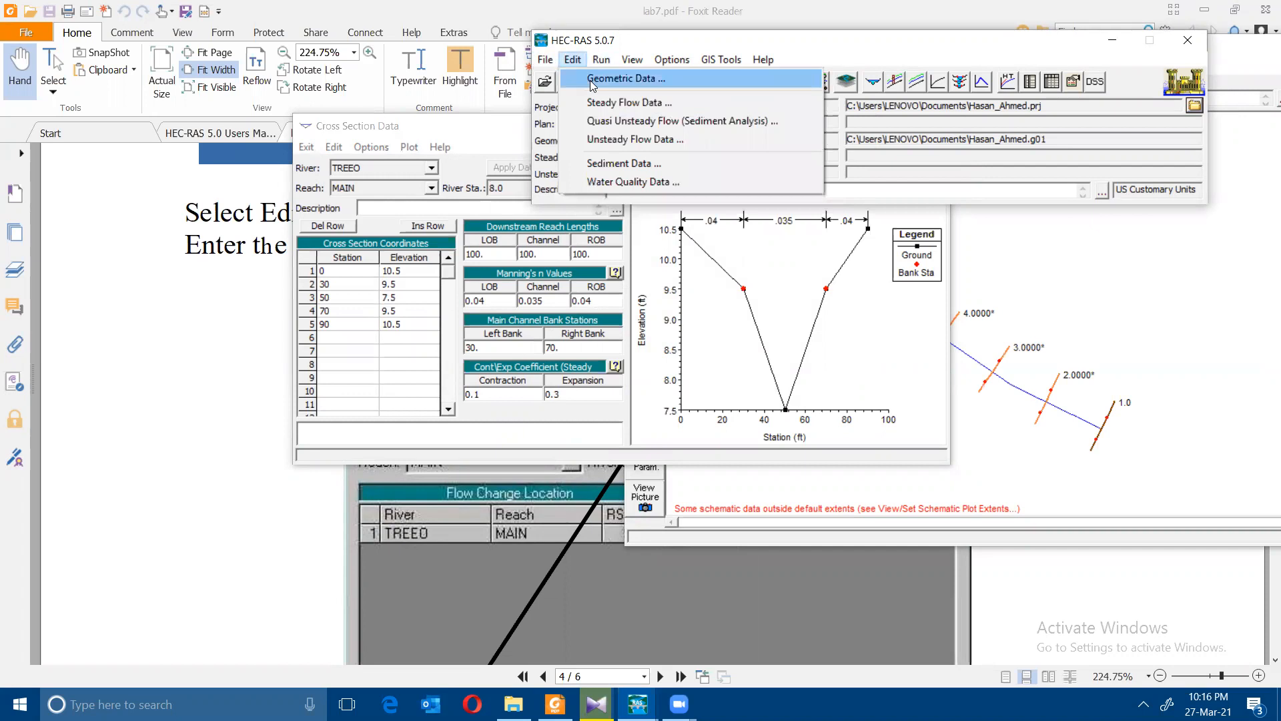
{"action": "left_click", "coordinate": [606, 104]}
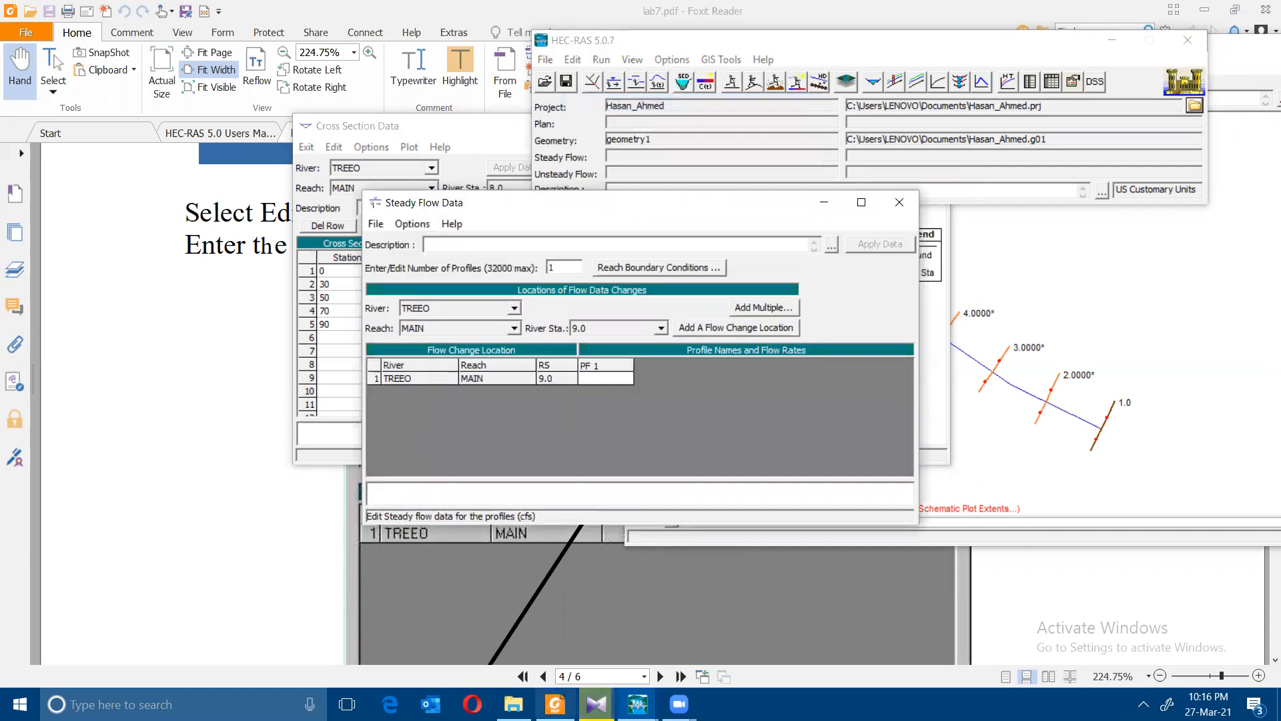
{"action": "left_click", "coordinate": [596, 378]}
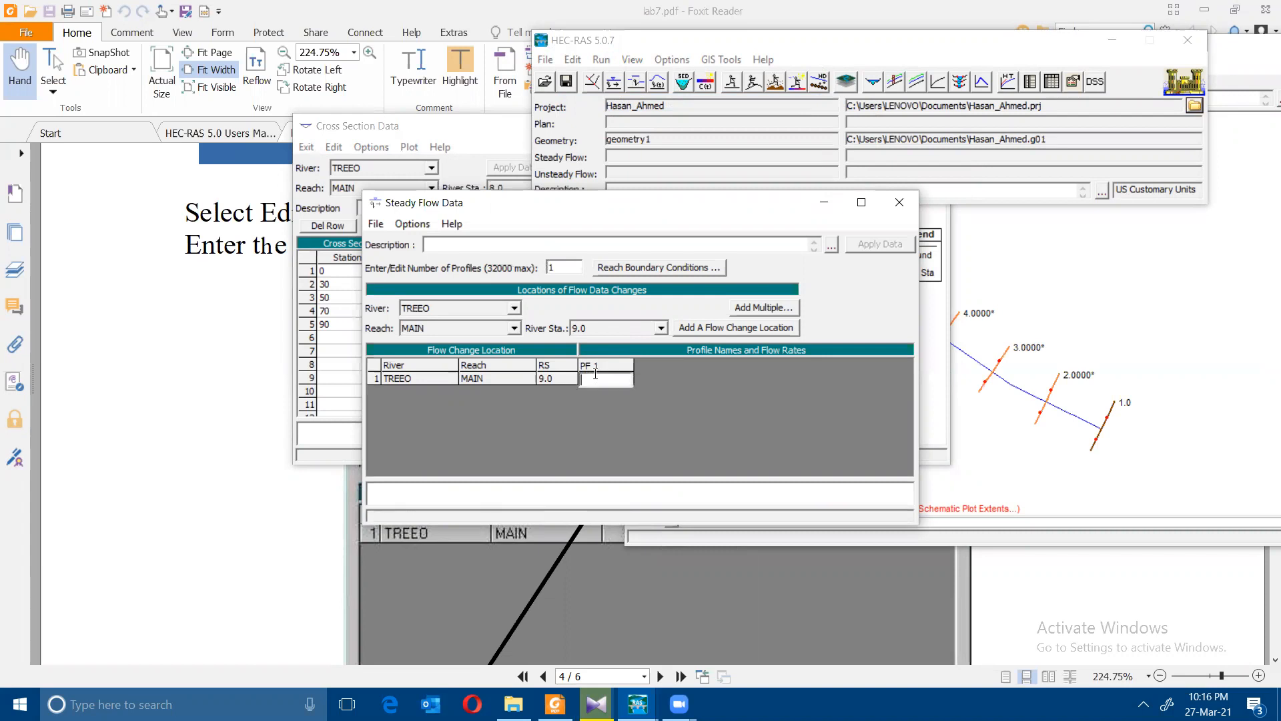
{"action": "key", "text": "Return"}
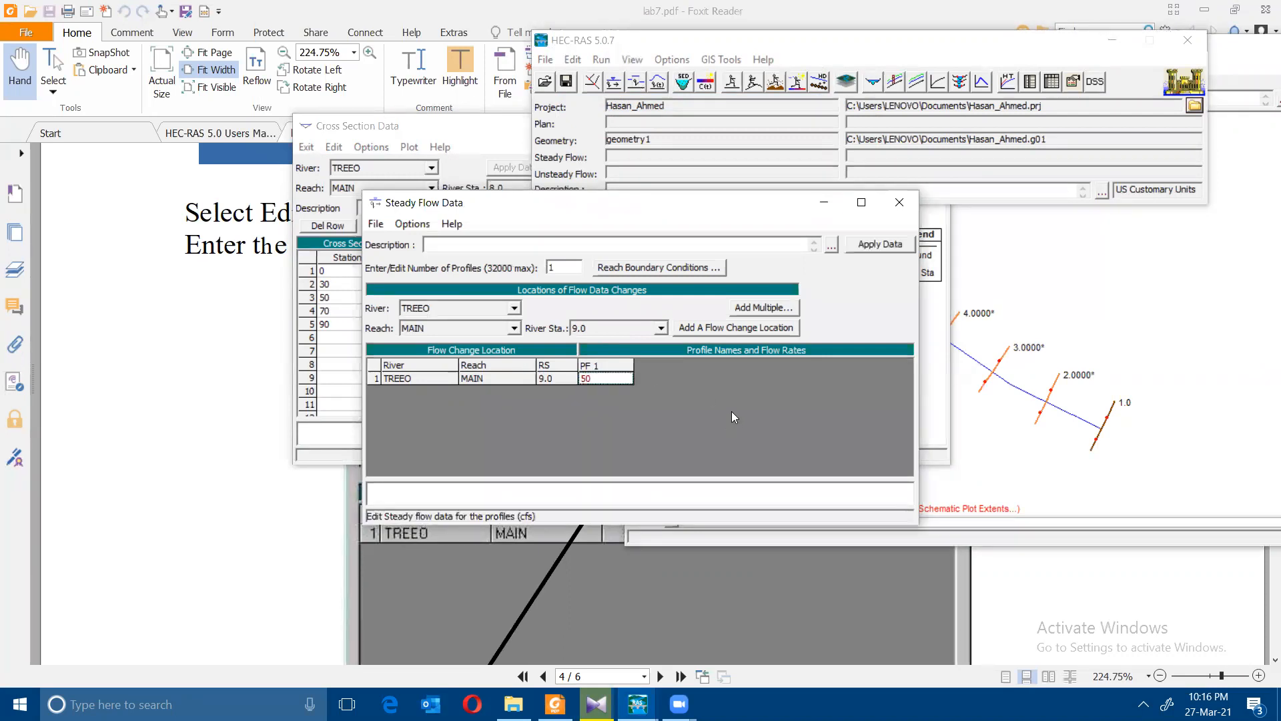
Read the boundary condition instructions in lab7.pdf, highlight the required condition type, and return to the steady flow data
{"action": "left_click", "coordinate": [679, 268]}
{"action": "key", "text": "alt+Tab"}
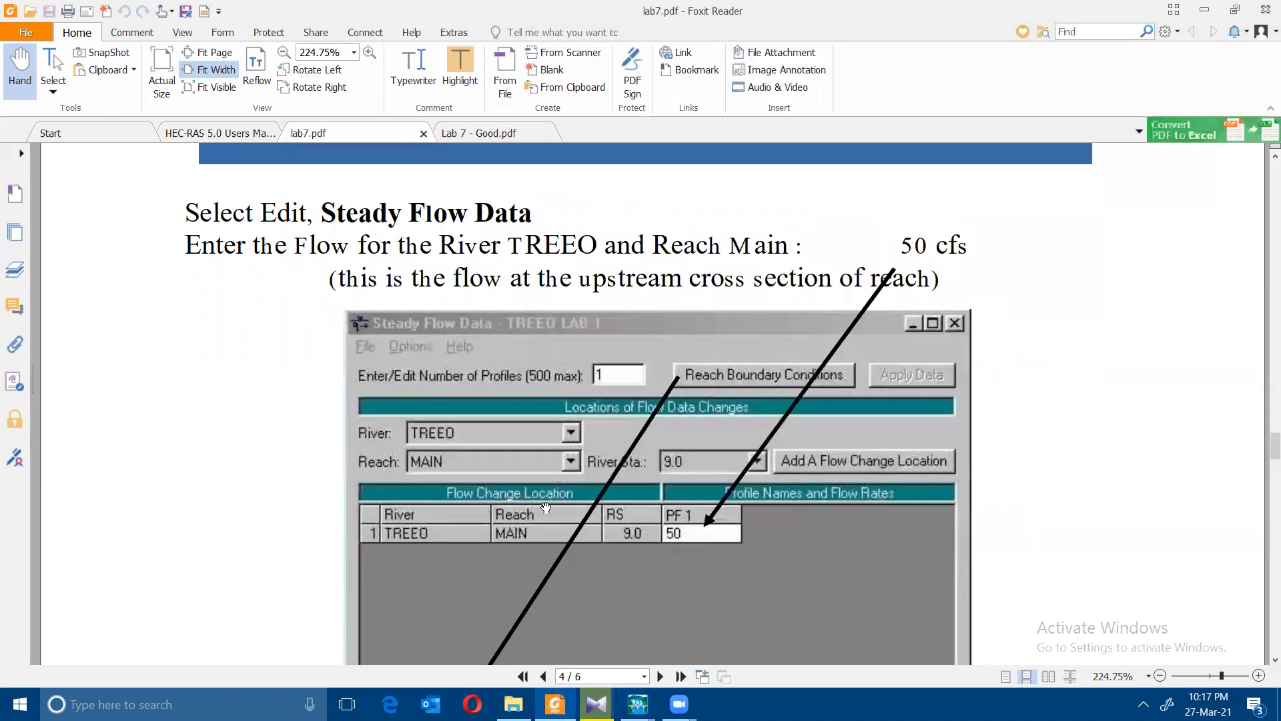
{"action": "scroll", "coordinate": [640, 400], "scroll_direction": "down", "scroll_amount": 3}
{"action": "key", "text": "alt+Tab"}
{"action": "key", "text": "alt+Tab"}
{"action": "scroll", "coordinate": [532, 491], "scroll_direction": "down", "scroll_amount": 2}
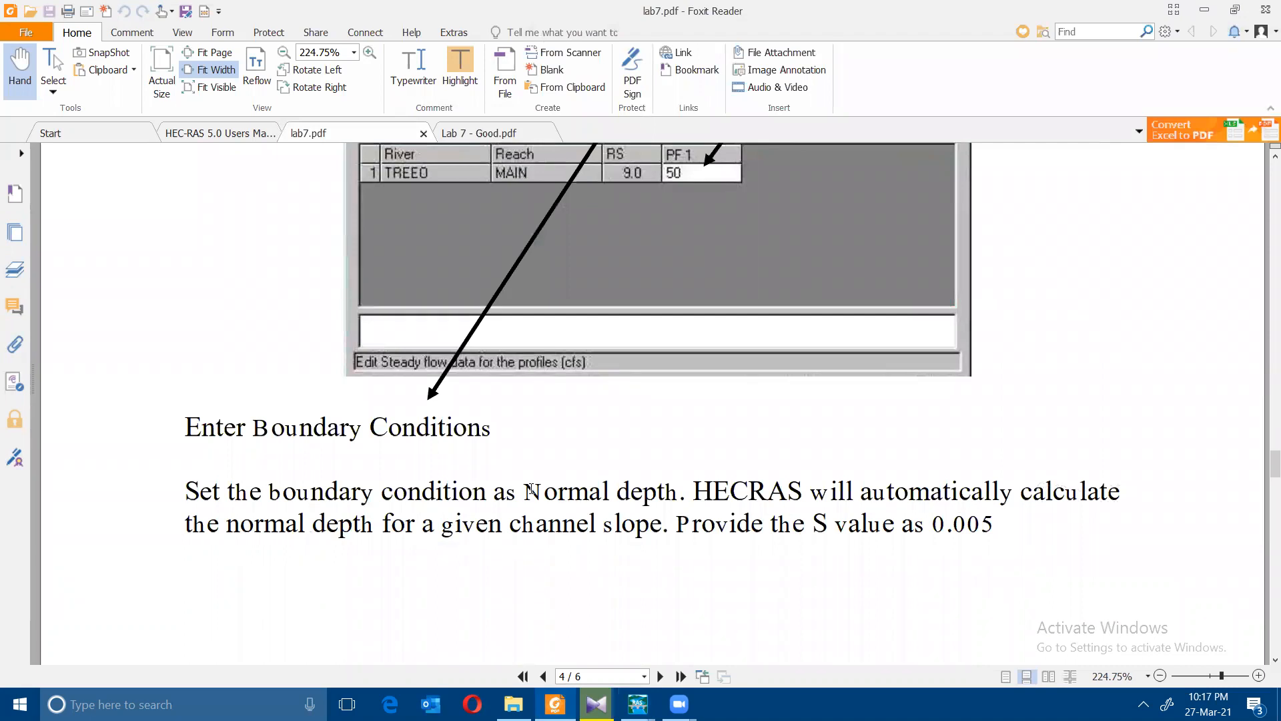
{"action": "left_click_drag", "start_coordinate": [525, 491], "coordinate": [687, 494]}
{"action": "key", "text": "alt+Tab"}
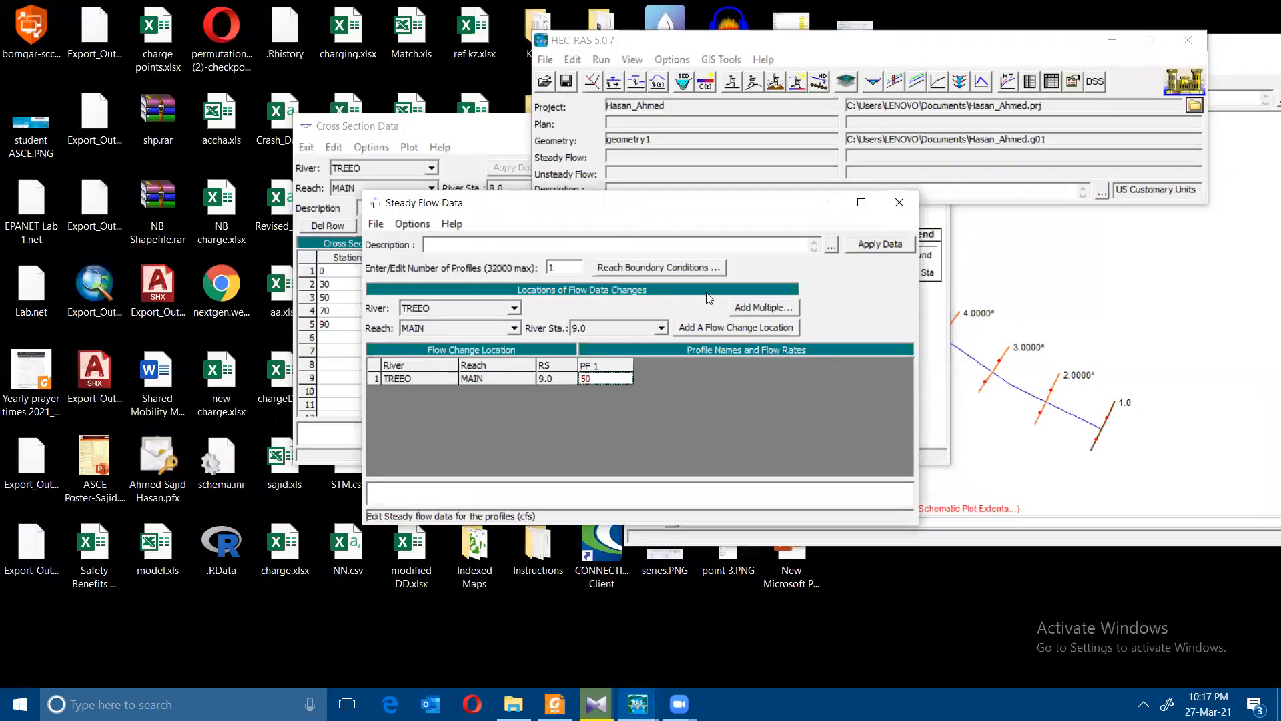
Set the downstream boundary condition of reach MAIN to Normal Depth with slope 0.005 for all profiles, and accept it
{"action": "left_click", "coordinate": [635, 268]}
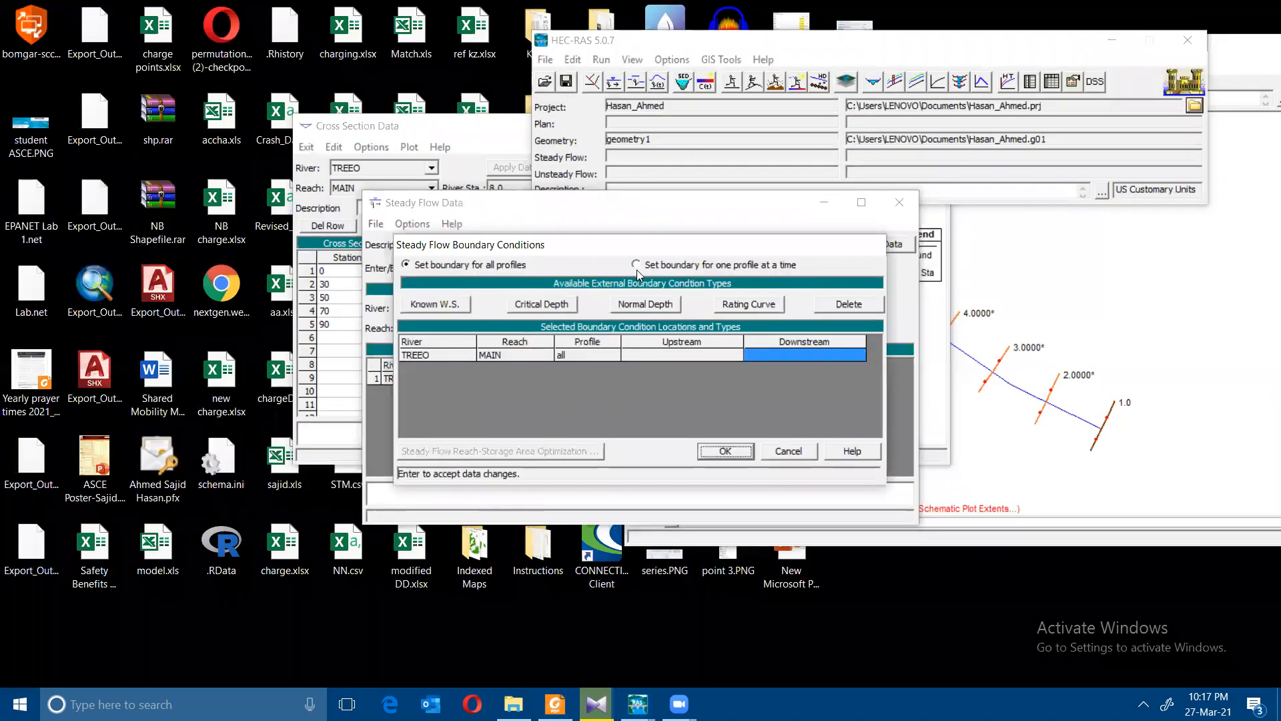
{"action": "left_click", "coordinate": [641, 305]}
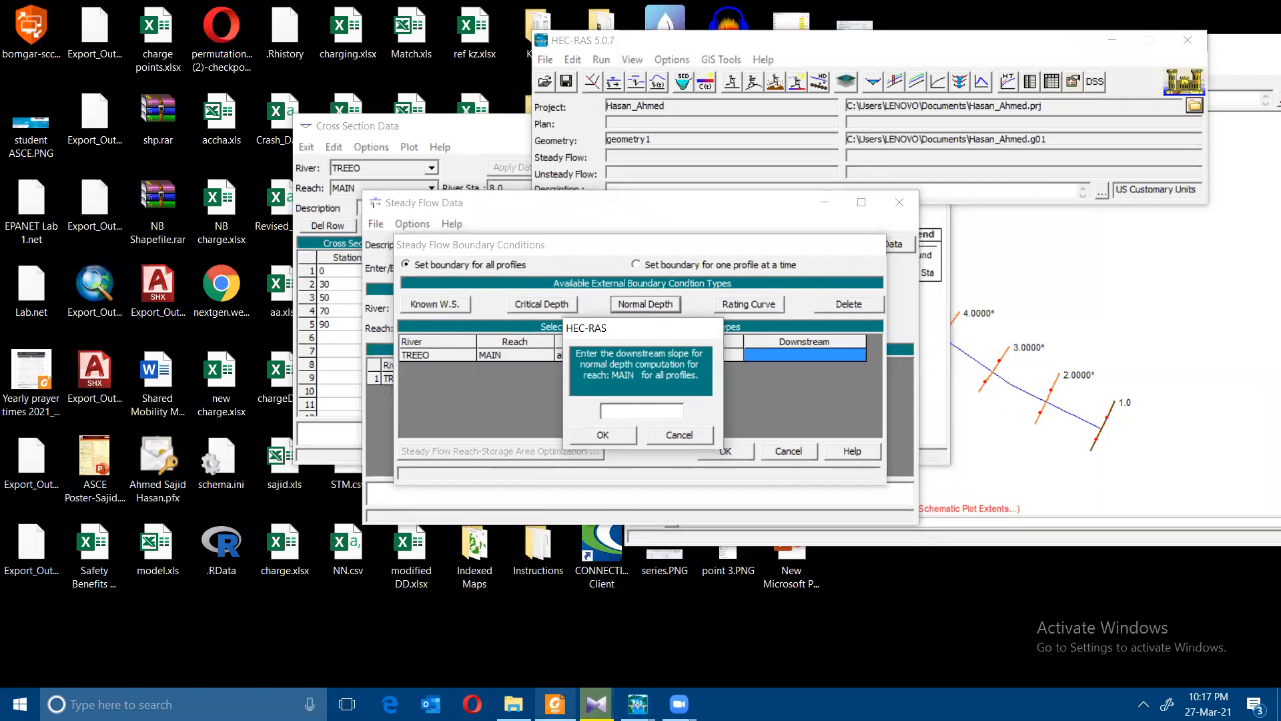
{"action": "key", "text": "alt+Tab"}
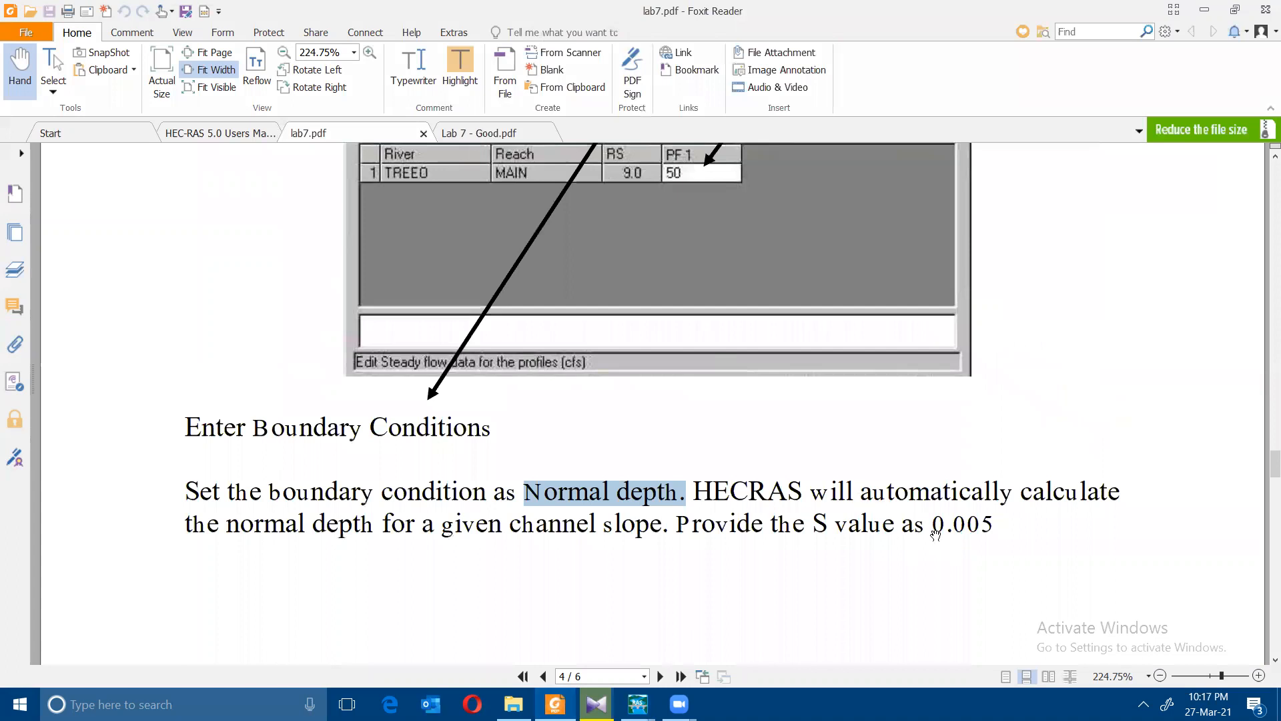
{"action": "left_click_drag", "start_coordinate": [932, 528], "coordinate": [1007, 525]}
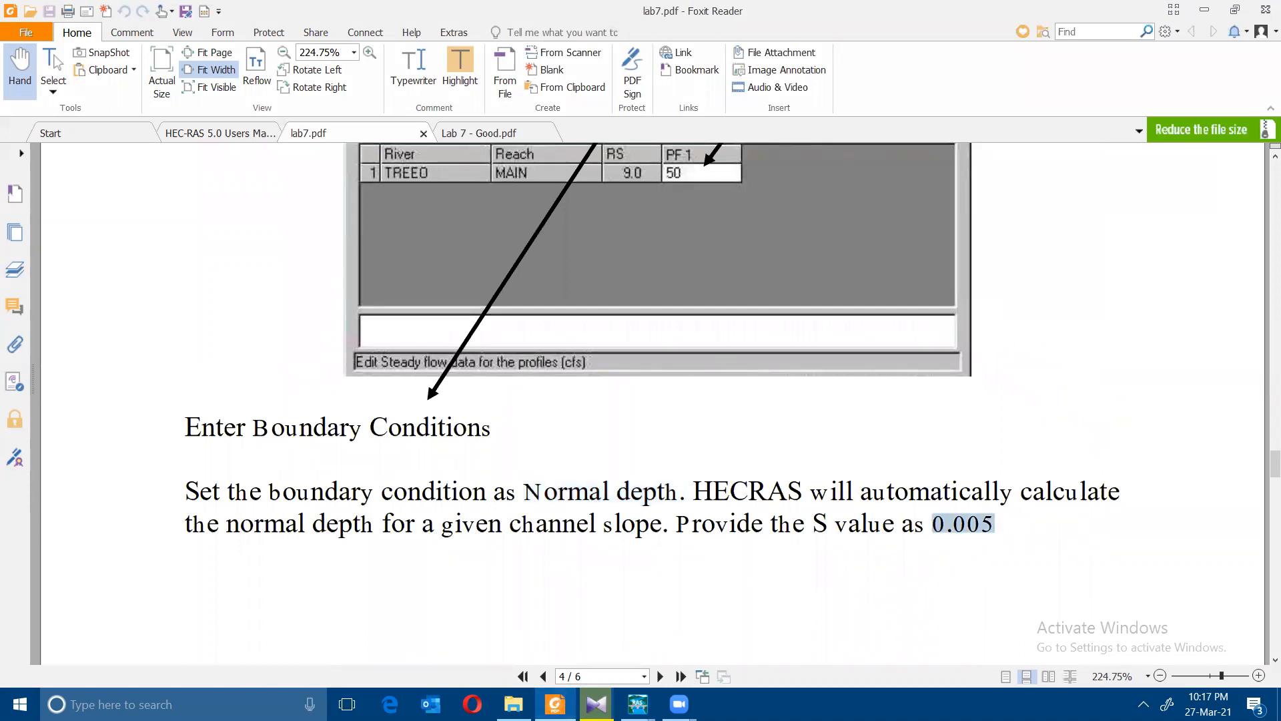
{"action": "left_click", "coordinate": [555, 704]}
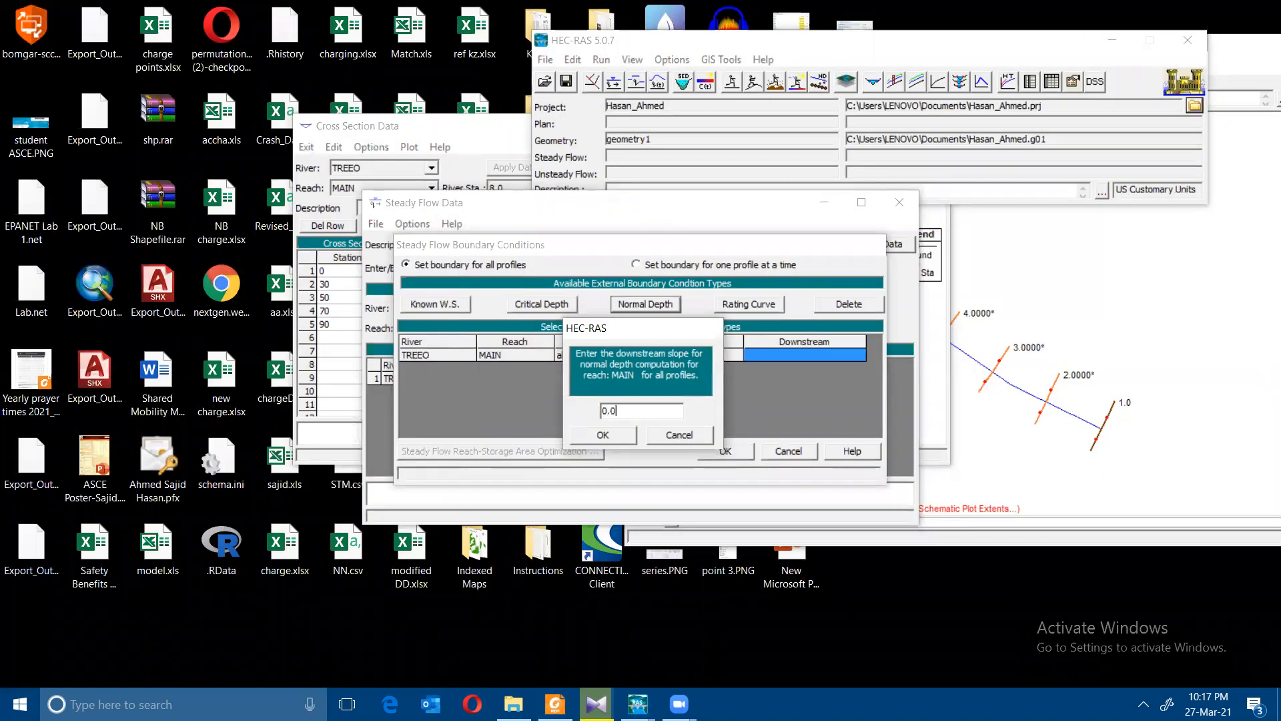
{"action": "left_click", "coordinate": [611, 439]}
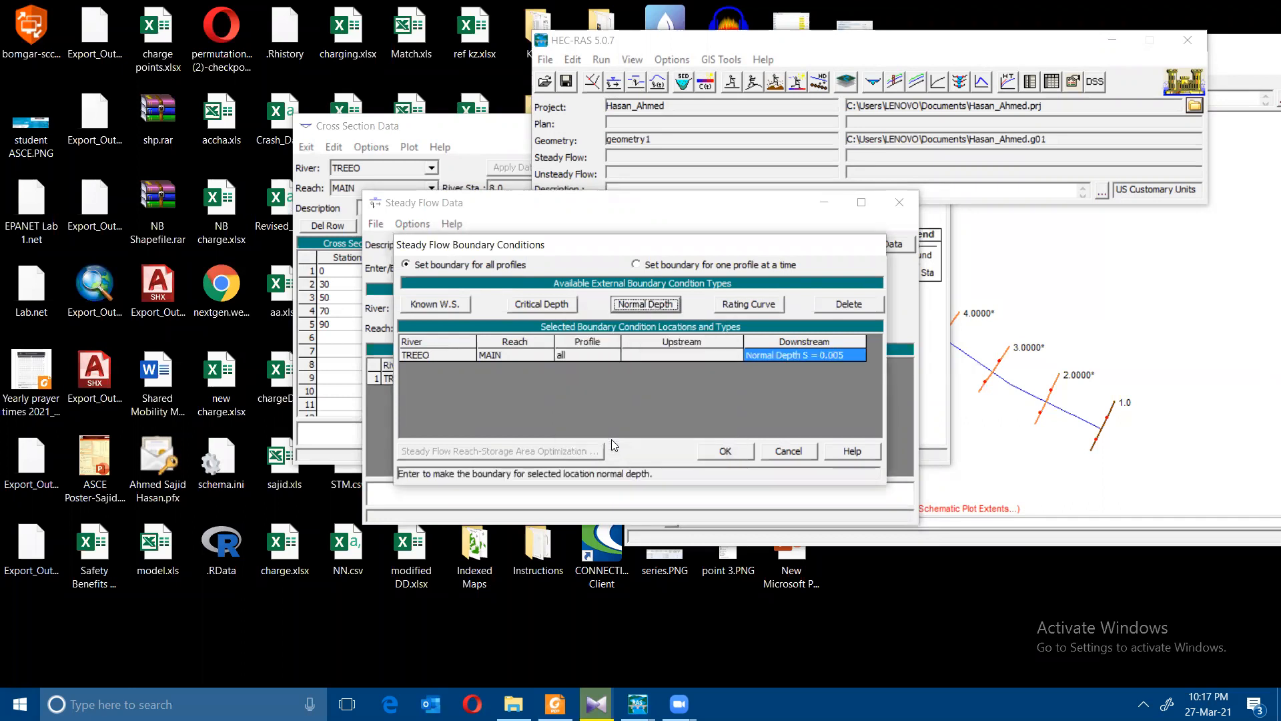
{"action": "left_click", "coordinate": [739, 451]}
Read the lab7.pdf instructions on saving the steady flow data and simulating the backwater analysis, and return to HEC-RAS
{"action": "left_click", "coordinate": [555, 703]}
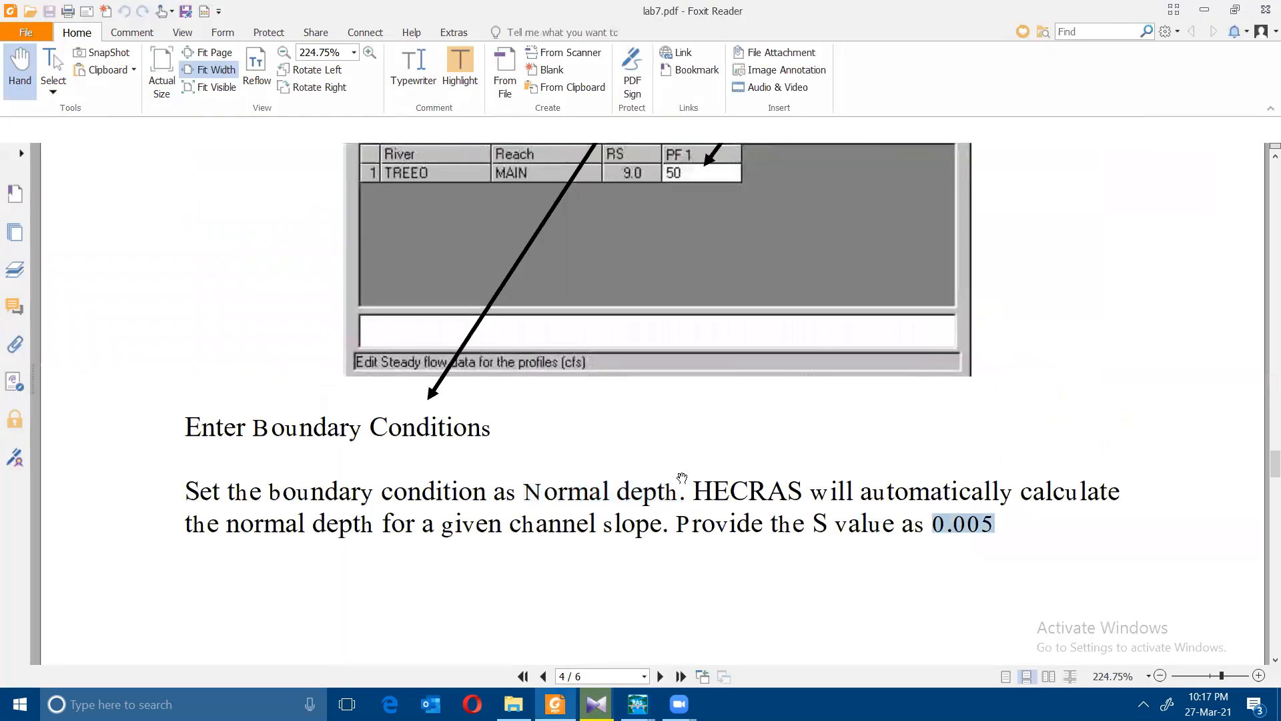
{"action": "scroll", "coordinate": [682, 478], "scroll_direction": "down", "scroll_amount": 8}
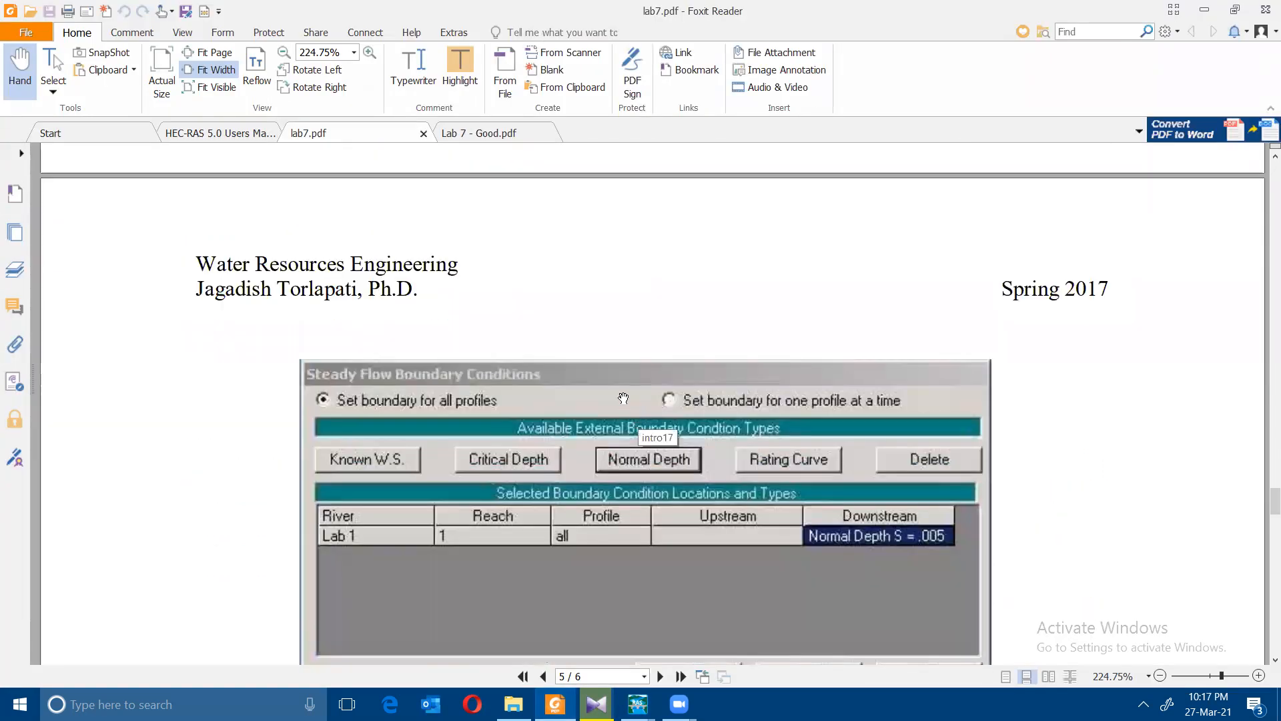
{"action": "scroll", "coordinate": [624, 398], "scroll_direction": "down", "scroll_amount": 3}
{"action": "scroll", "coordinate": [638, 391], "scroll_direction": "down", "scroll_amount": 6}
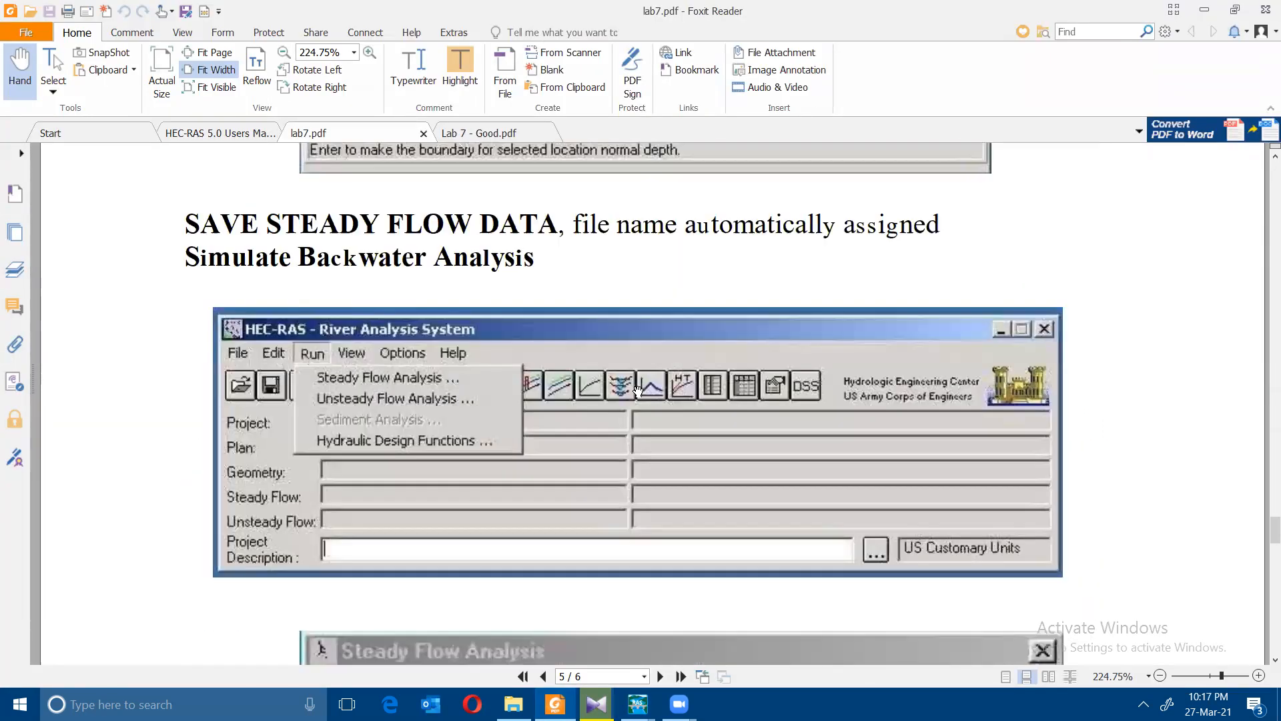
{"action": "scroll", "coordinate": [638, 390], "scroll_direction": "down", "scroll_amount": 1}
{"action": "scroll", "coordinate": [638, 390], "scroll_direction": "up", "scroll_amount": 1}
{"action": "left_click", "coordinate": [597, 704]}
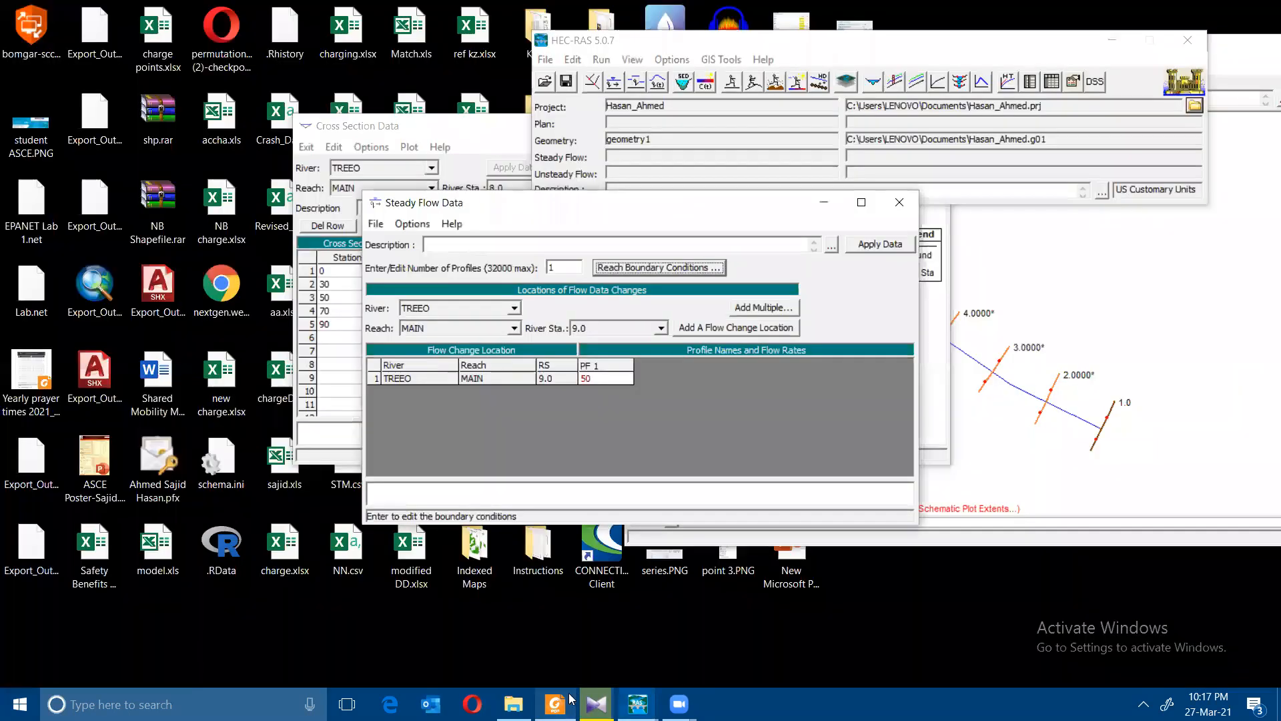
Save the steady flow data in the Documents folder under the title flow1
{"action": "left_click", "coordinate": [375, 223]}
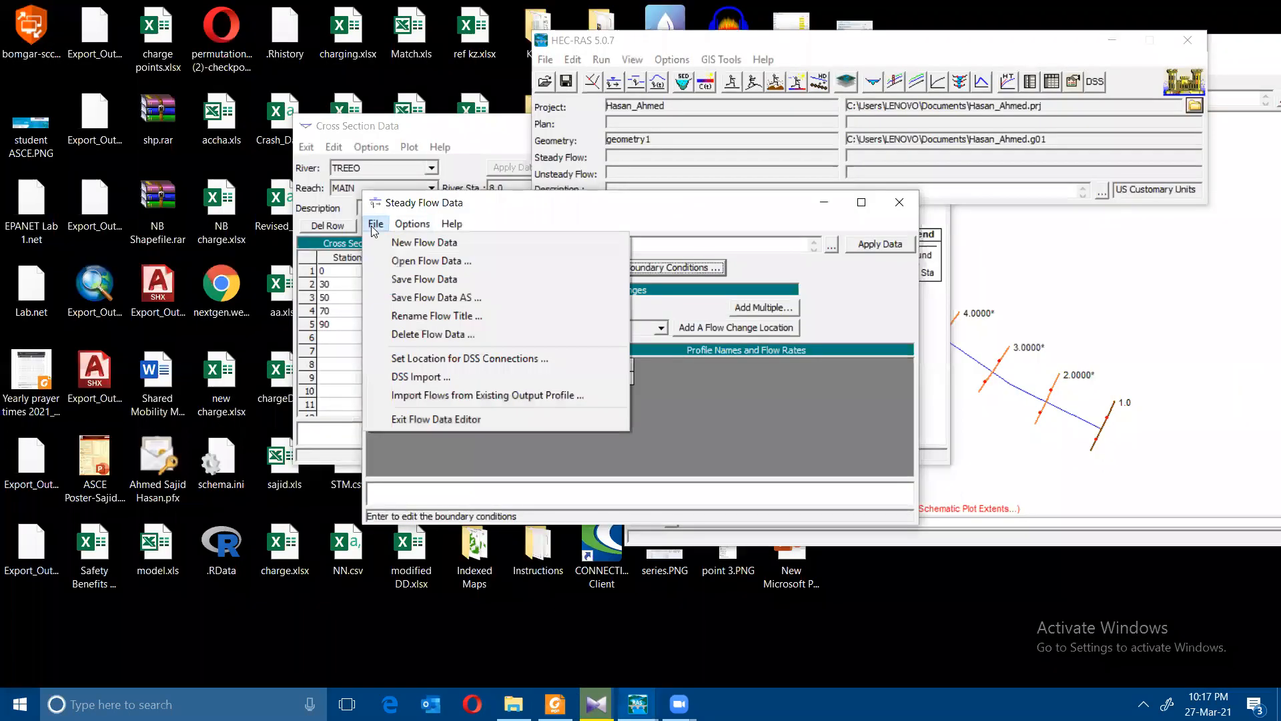
{"action": "left_click", "coordinate": [430, 282]}
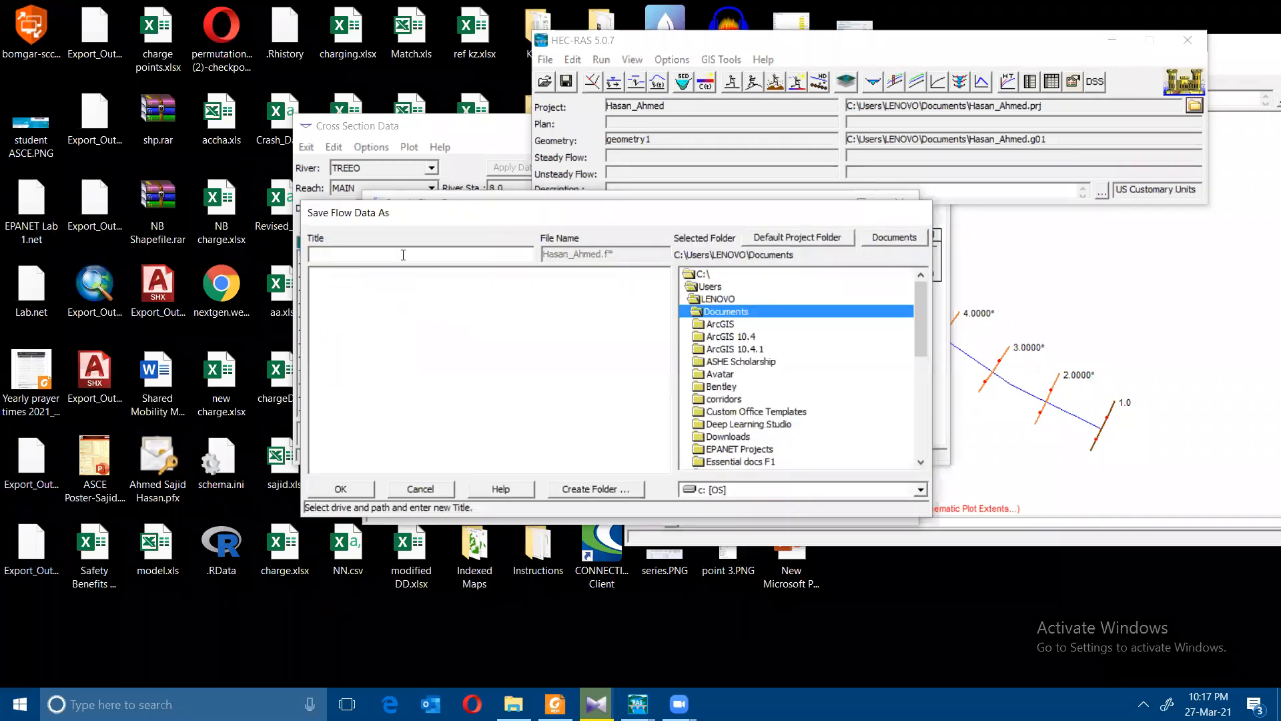
{"action": "type", "text": "flow1"}
{"action": "left_click", "coordinate": [340, 489]}
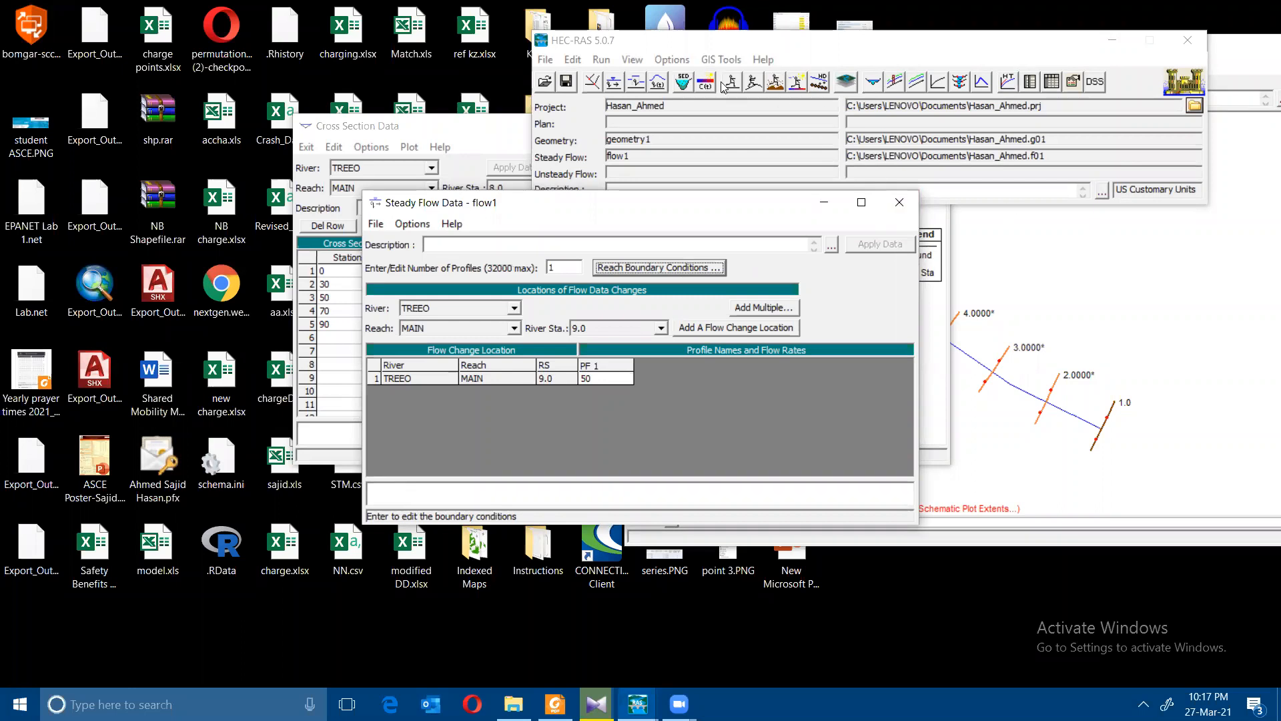
Read the lab7.pdf instructions on launching the steady flow analysis, and return to HEC-RAS
{"action": "left_click", "coordinate": [750, 45]}
{"action": "left_click", "coordinate": [555, 704]}
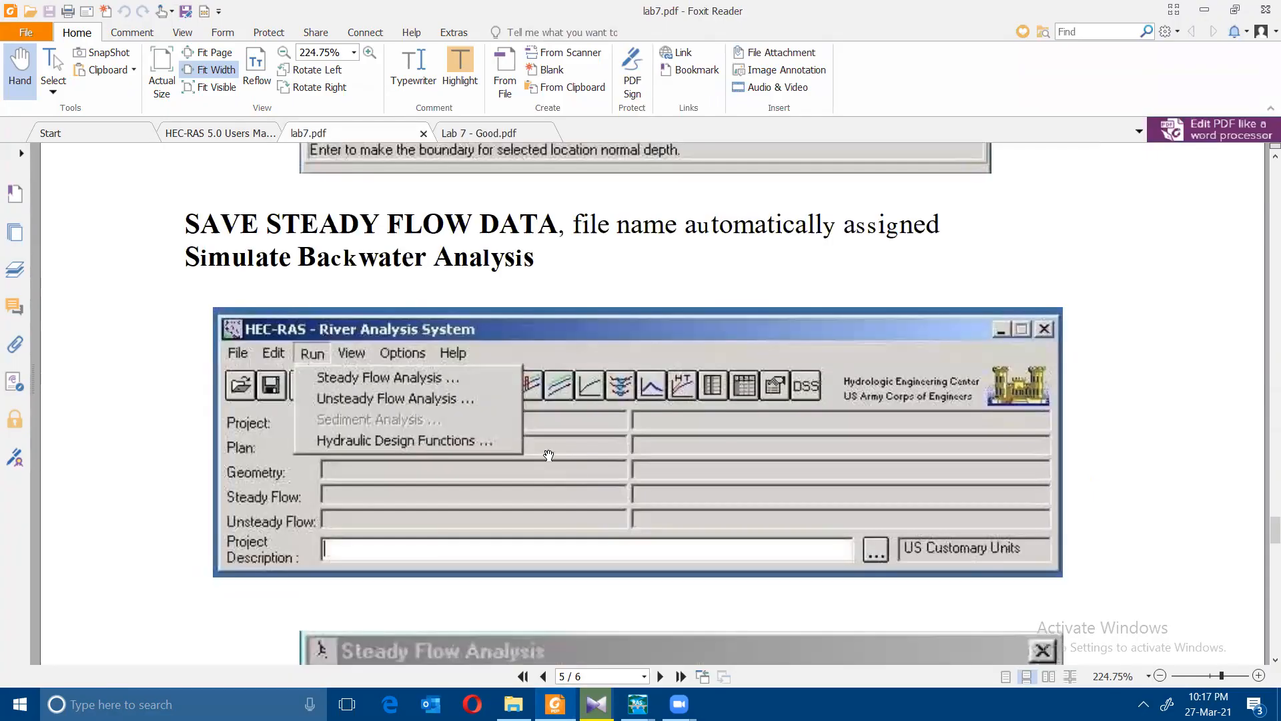
{"action": "scroll", "coordinate": [549, 456], "scroll_direction": "down", "scroll_amount": 1}
{"action": "scroll", "coordinate": [537, 441], "scroll_direction": "up", "scroll_amount": 1}
{"action": "scroll", "coordinate": [479, 310], "scroll_direction": "down", "scroll_amount": 1}
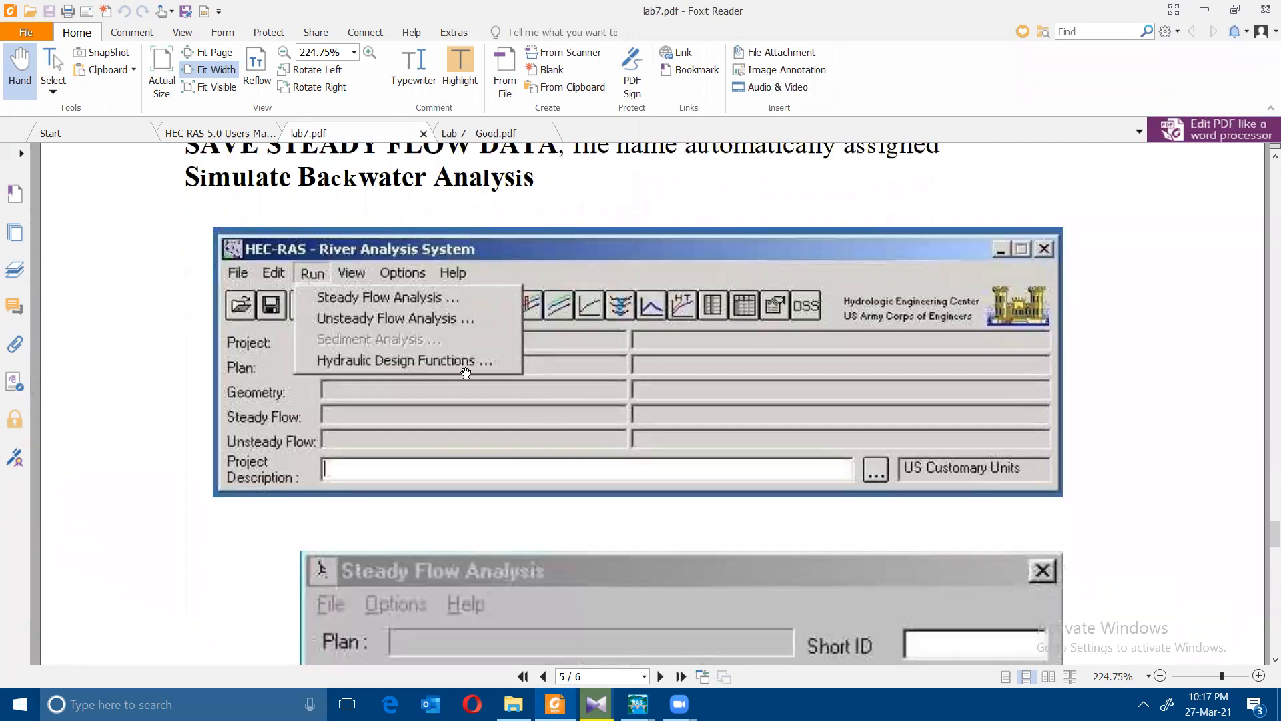
{"action": "left_click", "coordinate": [554, 704]}
Compute the steady flow analysis for geometry1 and flow1 with the Subcritical flow regime, and close the finished computations window
{"action": "left_click", "coordinate": [545, 60]}
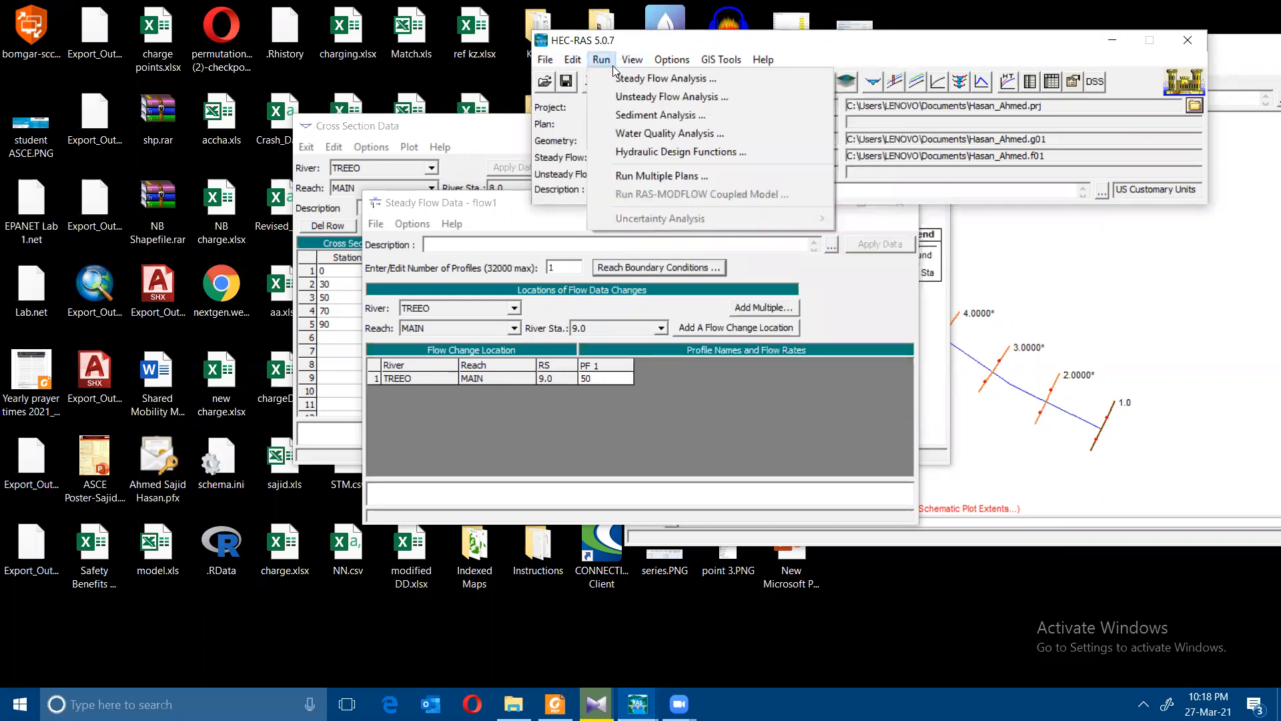
{"action": "left_click", "coordinate": [624, 78]}
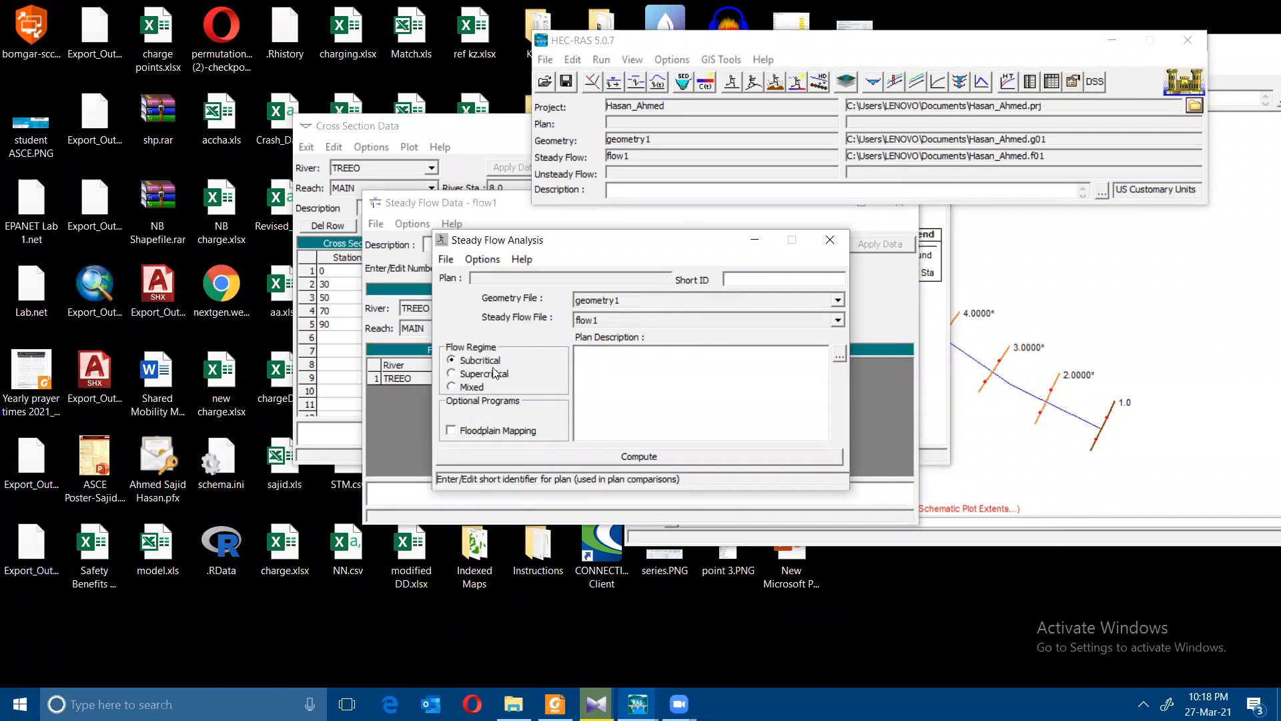
{"action": "left_click", "coordinate": [645, 457]}
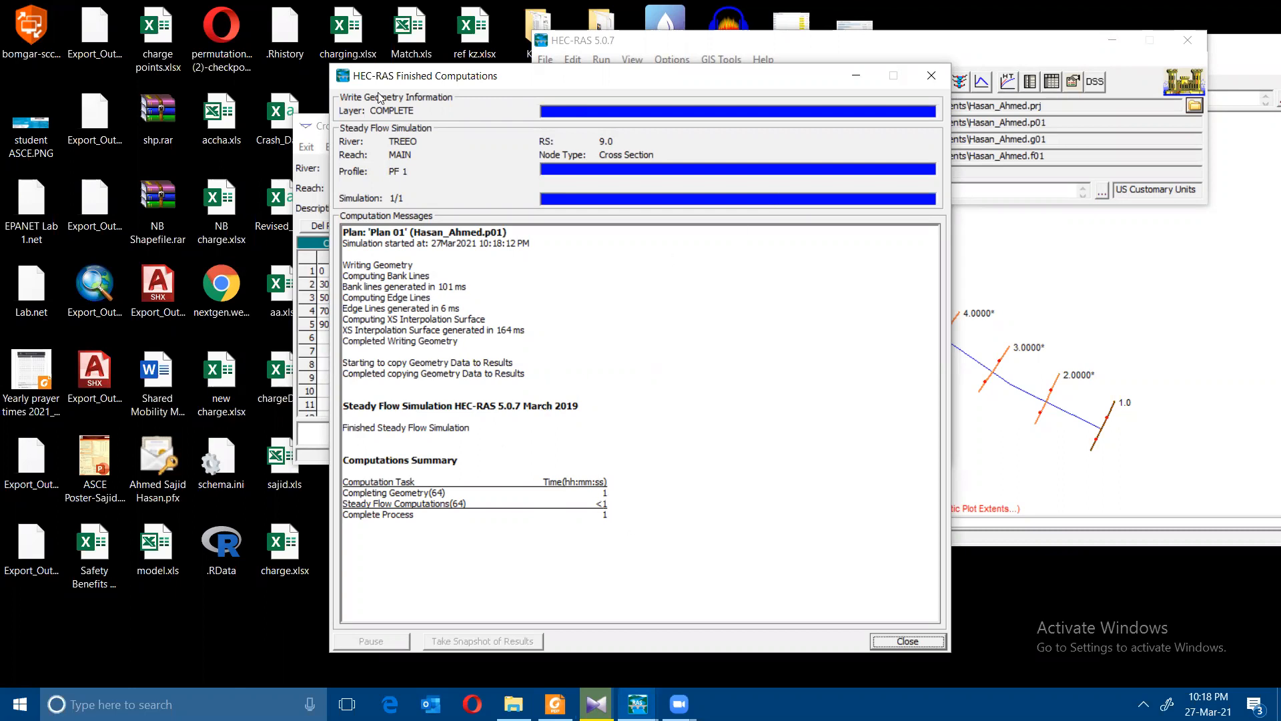
{"action": "left_click", "coordinate": [928, 75]}
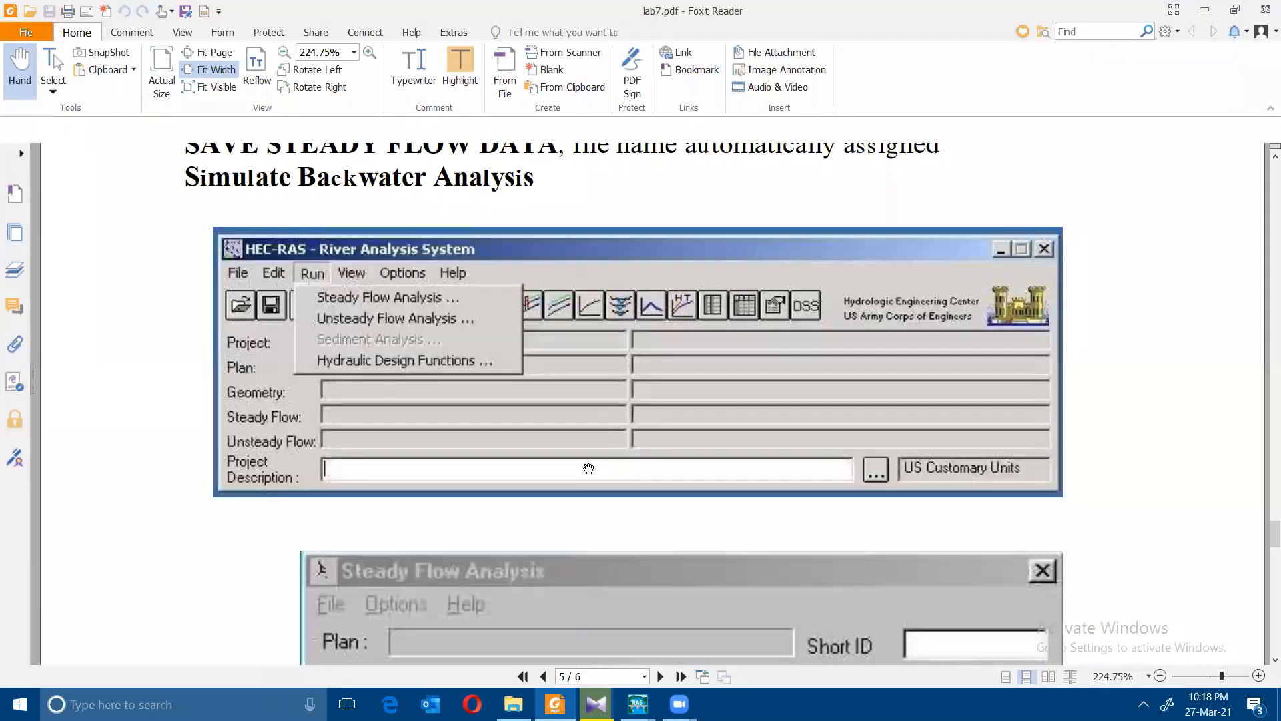
Read the final compute step and the deliverables section of lab7.pdf, and return to the main HEC-RAS window
{"action": "left_click", "coordinate": [555, 704]}
{"action": "scroll", "coordinate": [567, 368], "scroll_direction": "down", "scroll_amount": 15}
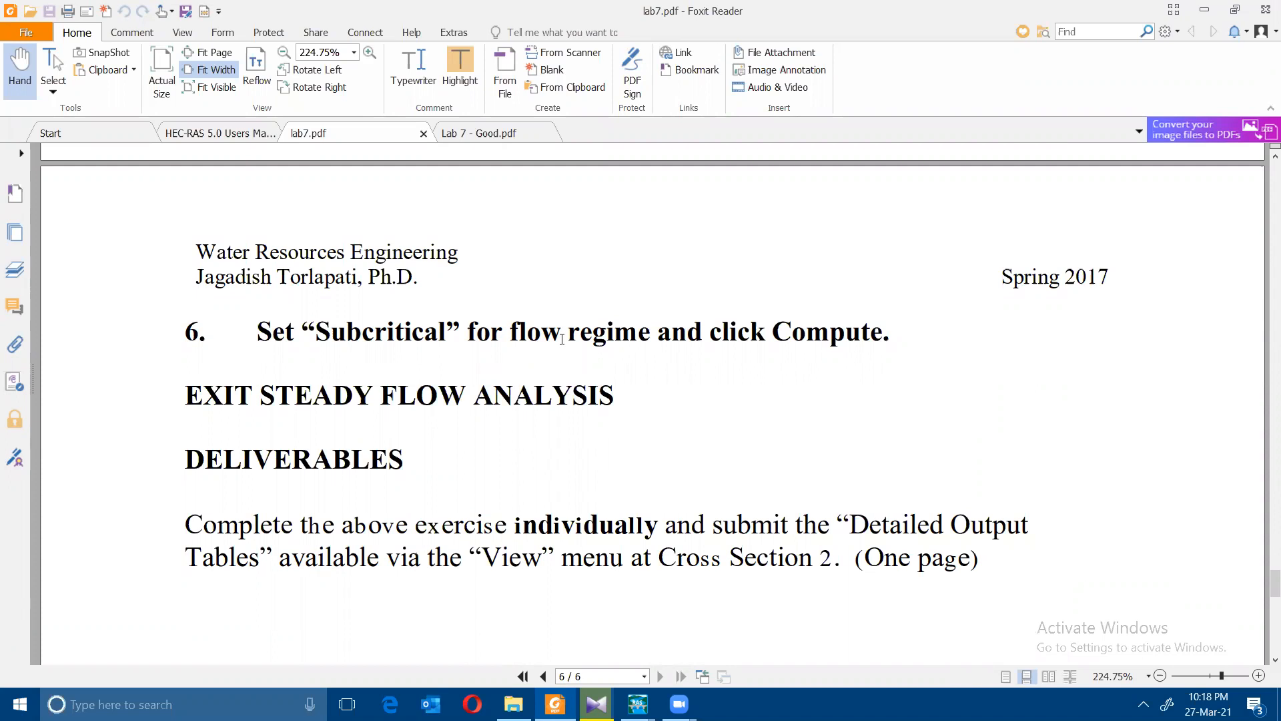
{"action": "scroll", "coordinate": [576, 337], "scroll_direction": "down", "scroll_amount": 2}
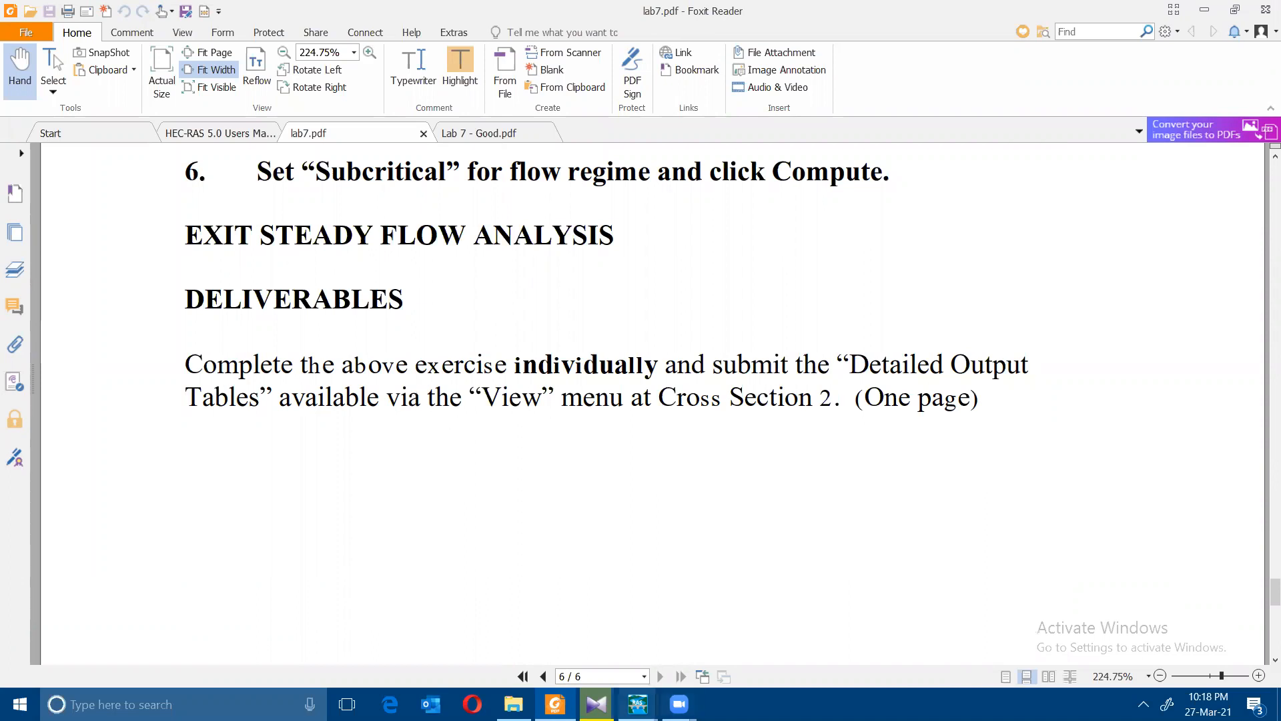
{"action": "left_click", "coordinate": [637, 704]}
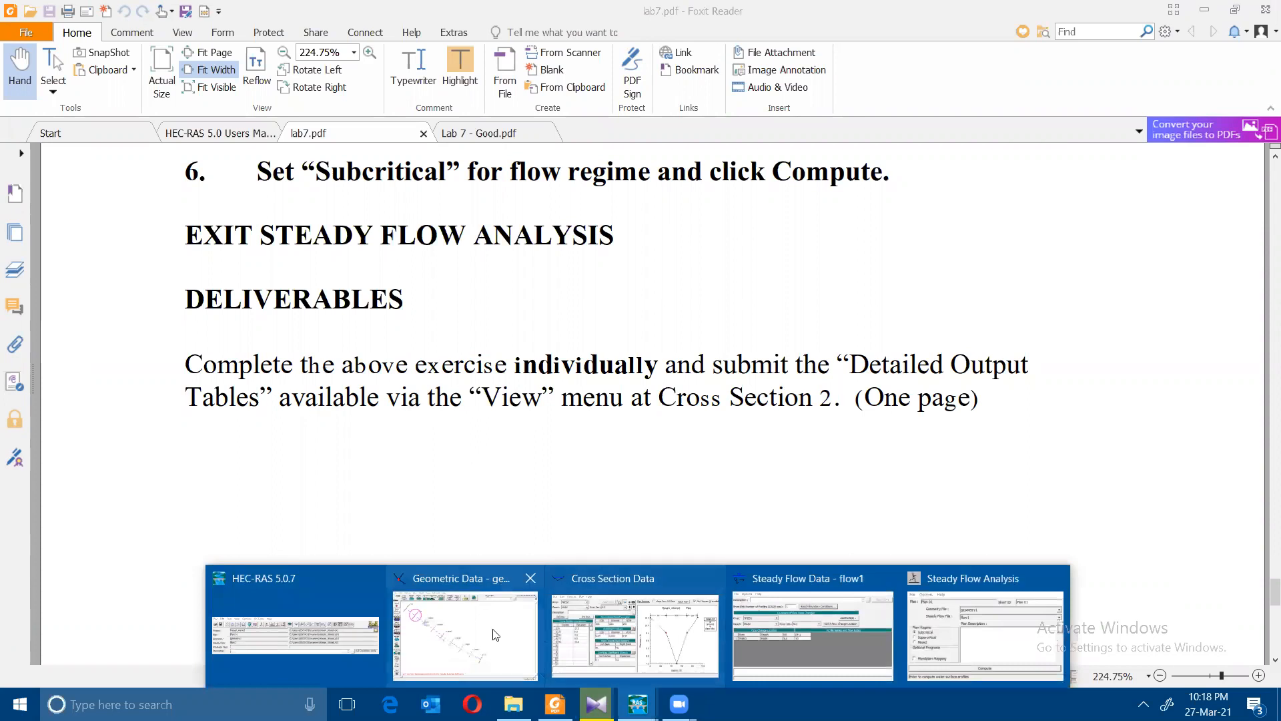
{"action": "left_click", "coordinate": [371, 615]}
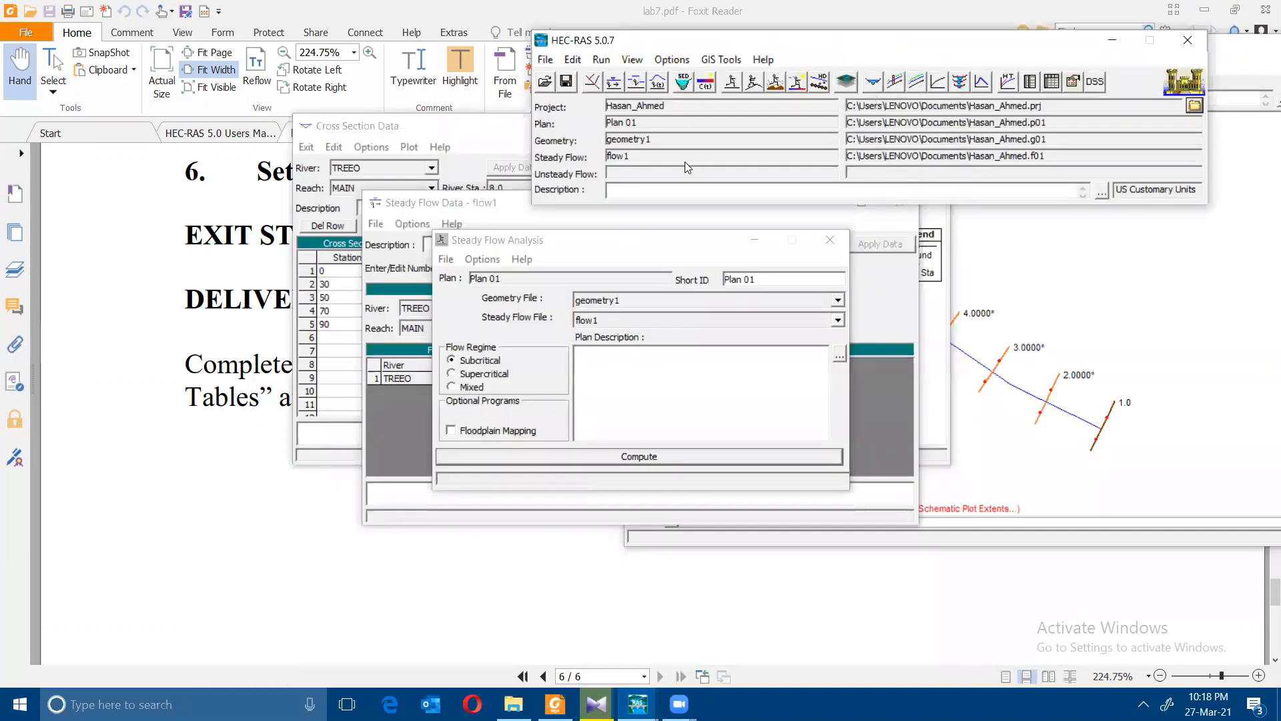
View the computed results as a cross-section plot and as a water surface profile plot
{"action": "left_click", "coordinate": [633, 59]}
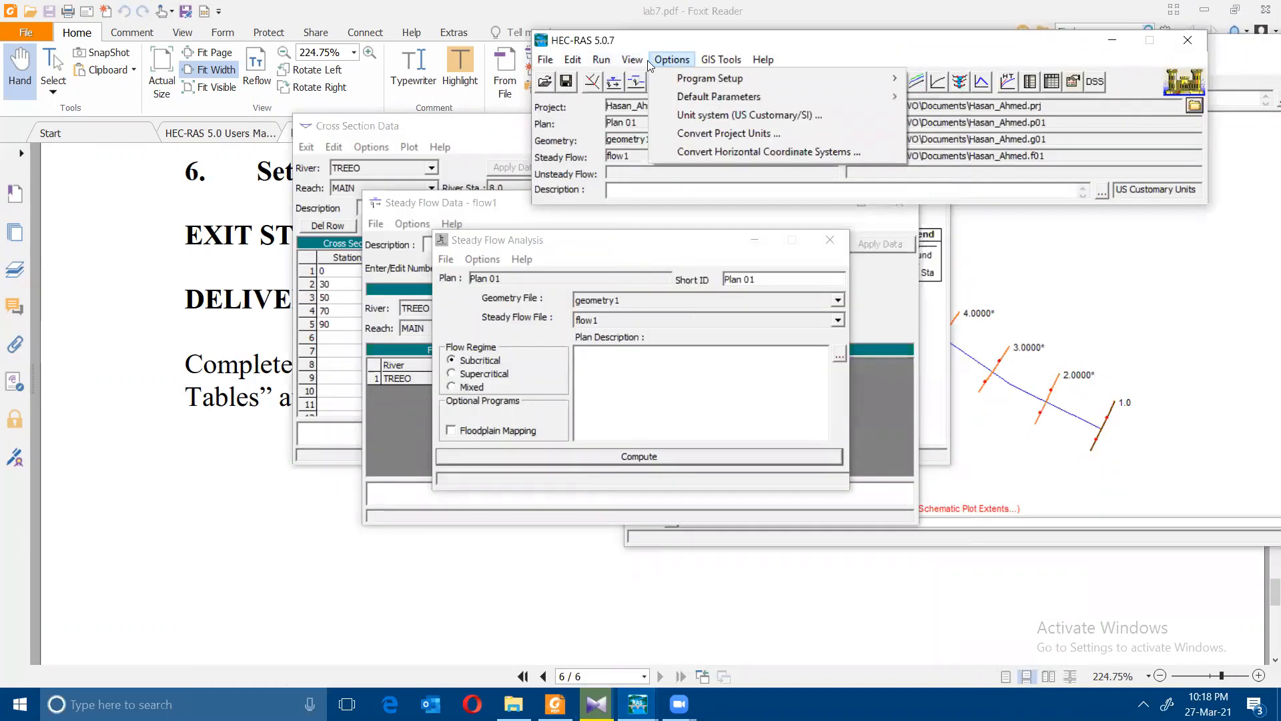
{"action": "left_click", "coordinate": [651, 78]}
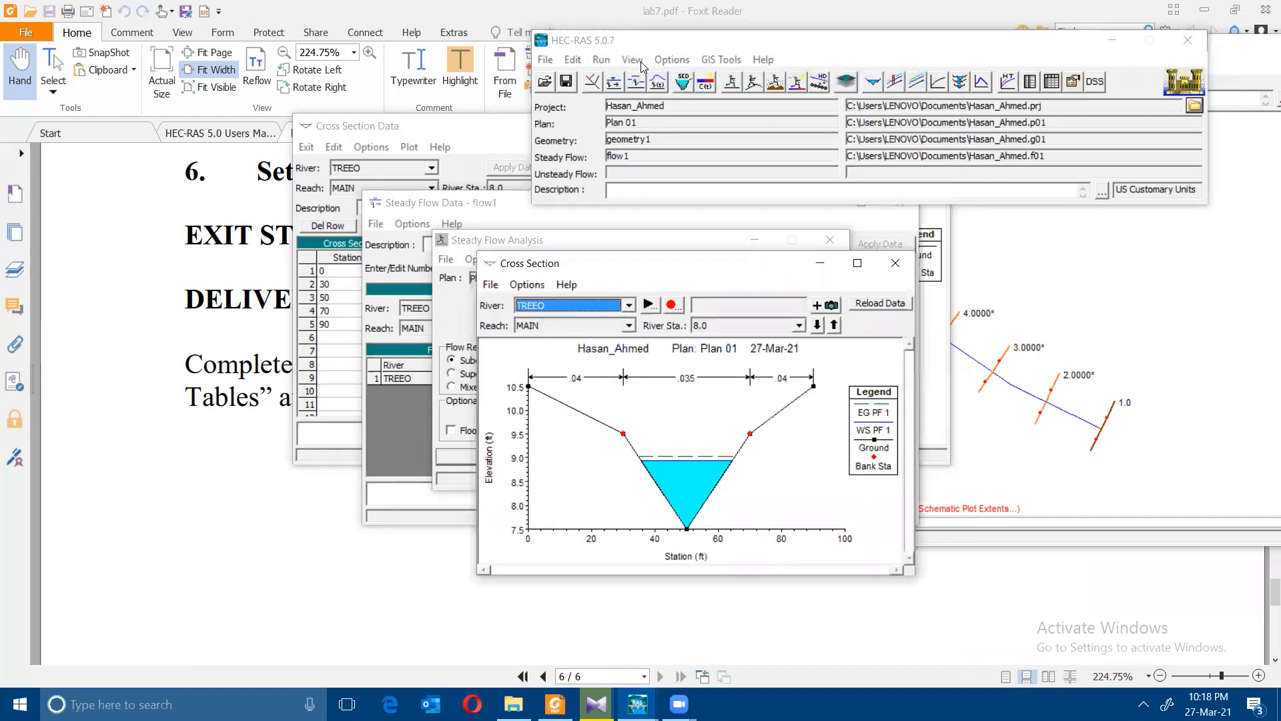
{"action": "left_click", "coordinate": [663, 61]}
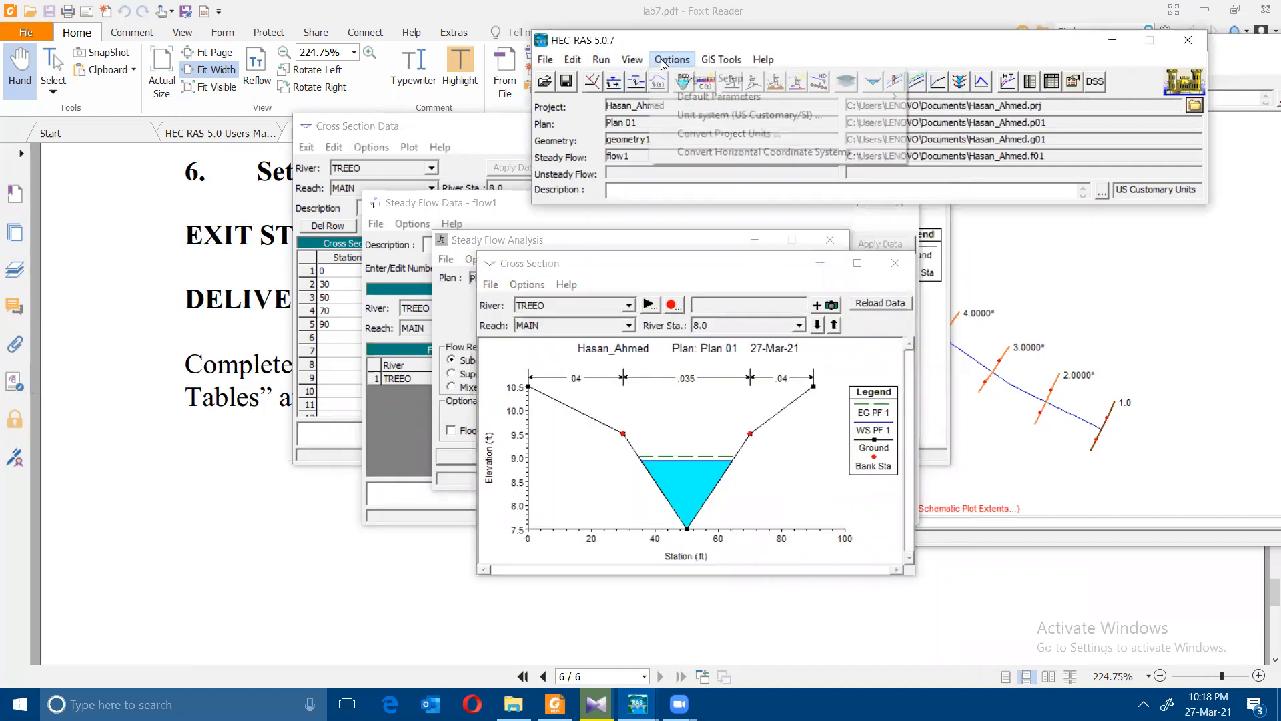
{"action": "mouse_move", "coordinate": [642, 61]}
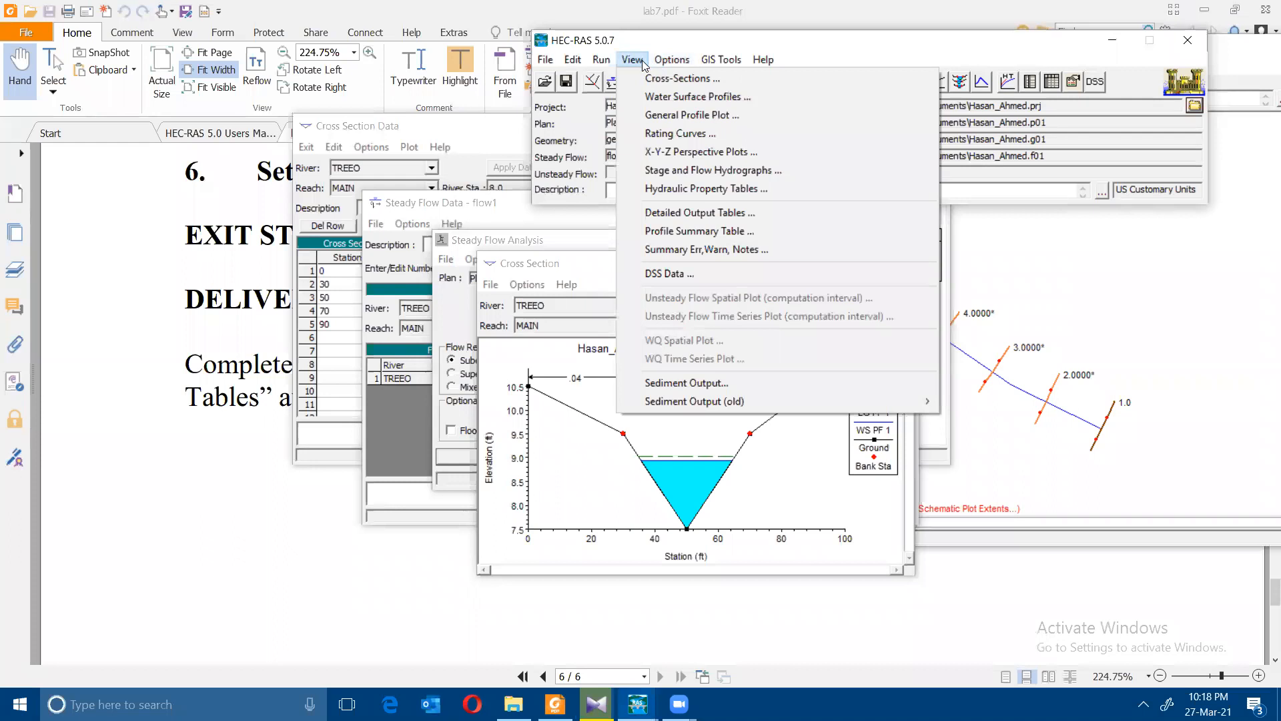
{"action": "left_click", "coordinate": [653, 97]}
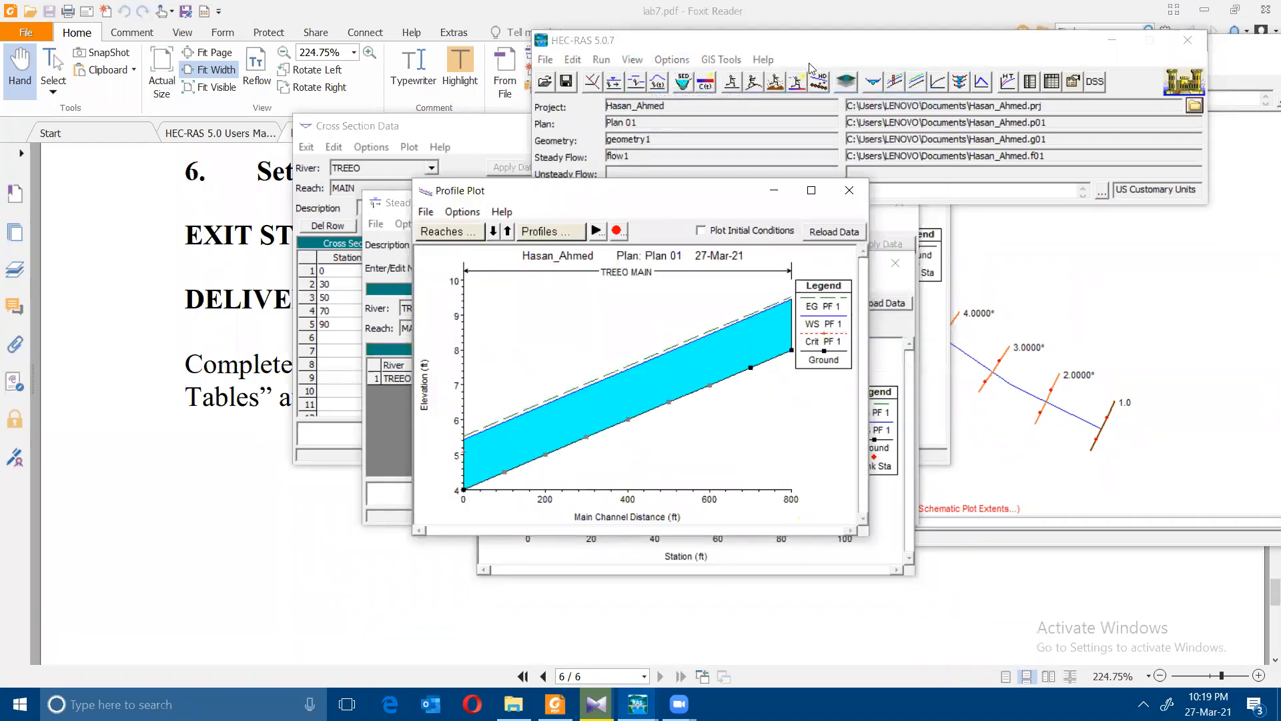
View the general profile plot of velocities and the X-Y-Z perspective plot of the reach
{"action": "left_click", "coordinate": [644, 61]}
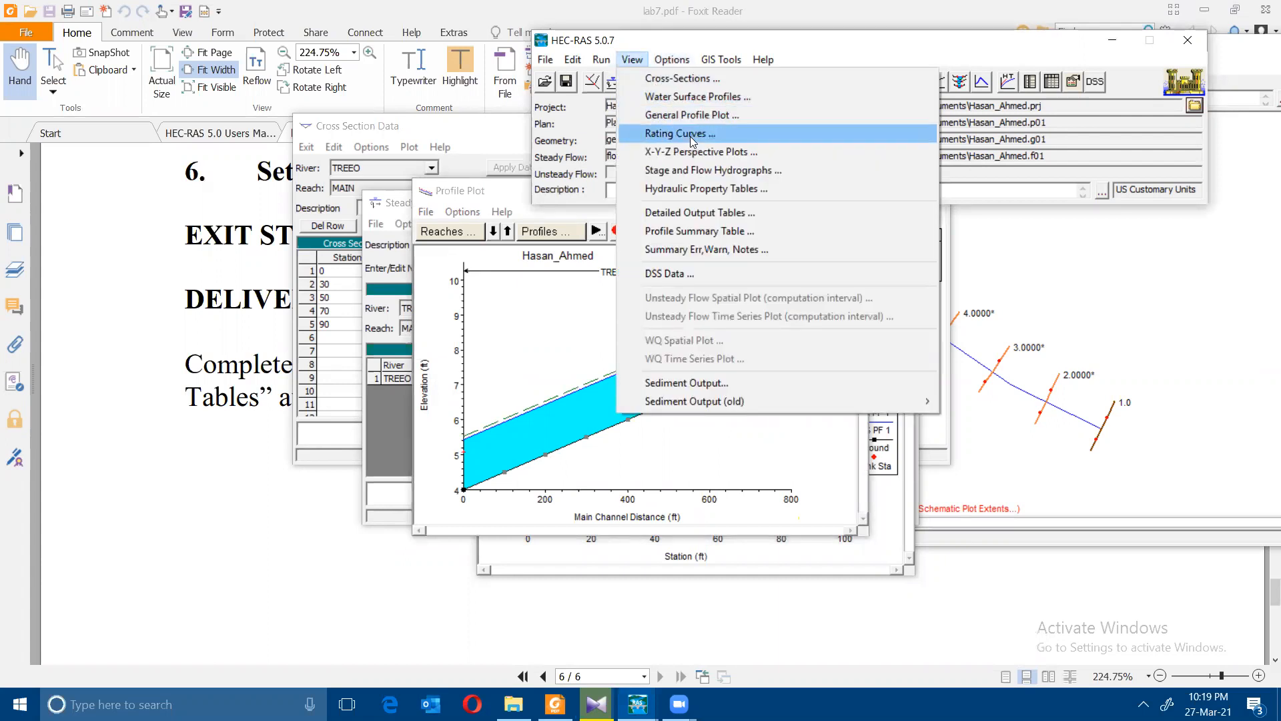
{"action": "left_click", "coordinate": [717, 116]}
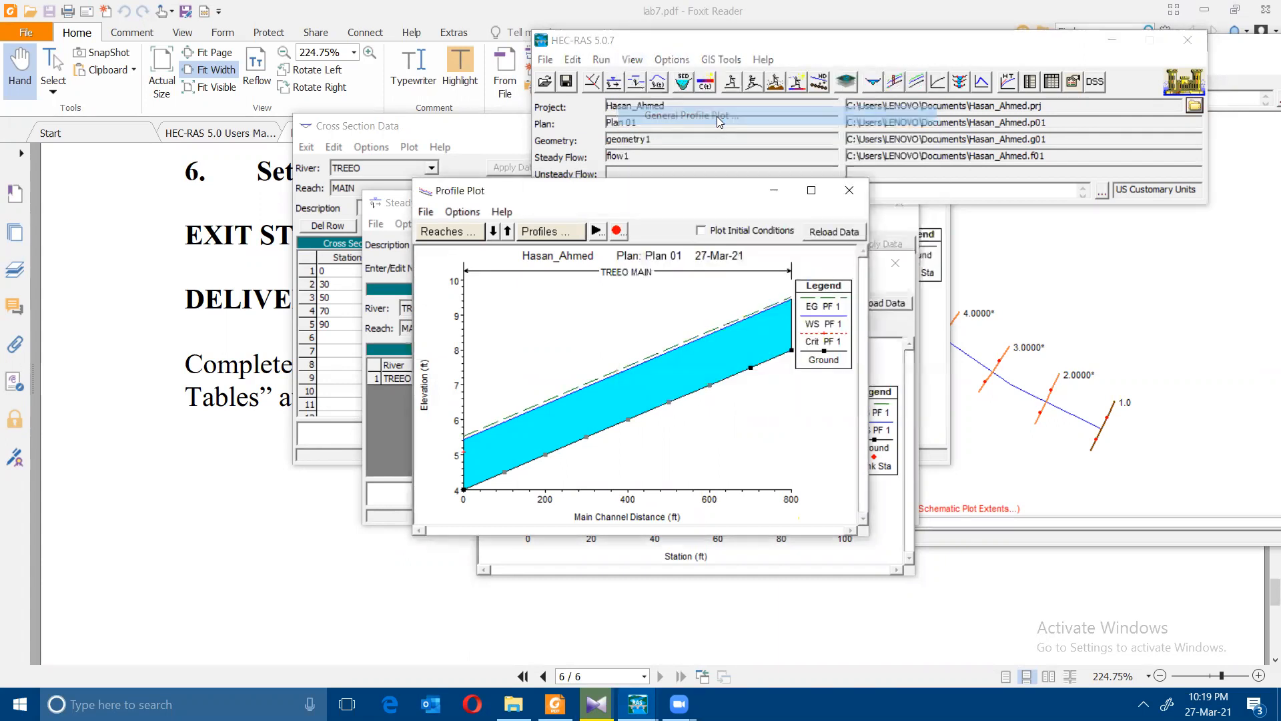
{"action": "left_click", "coordinate": [638, 59]}
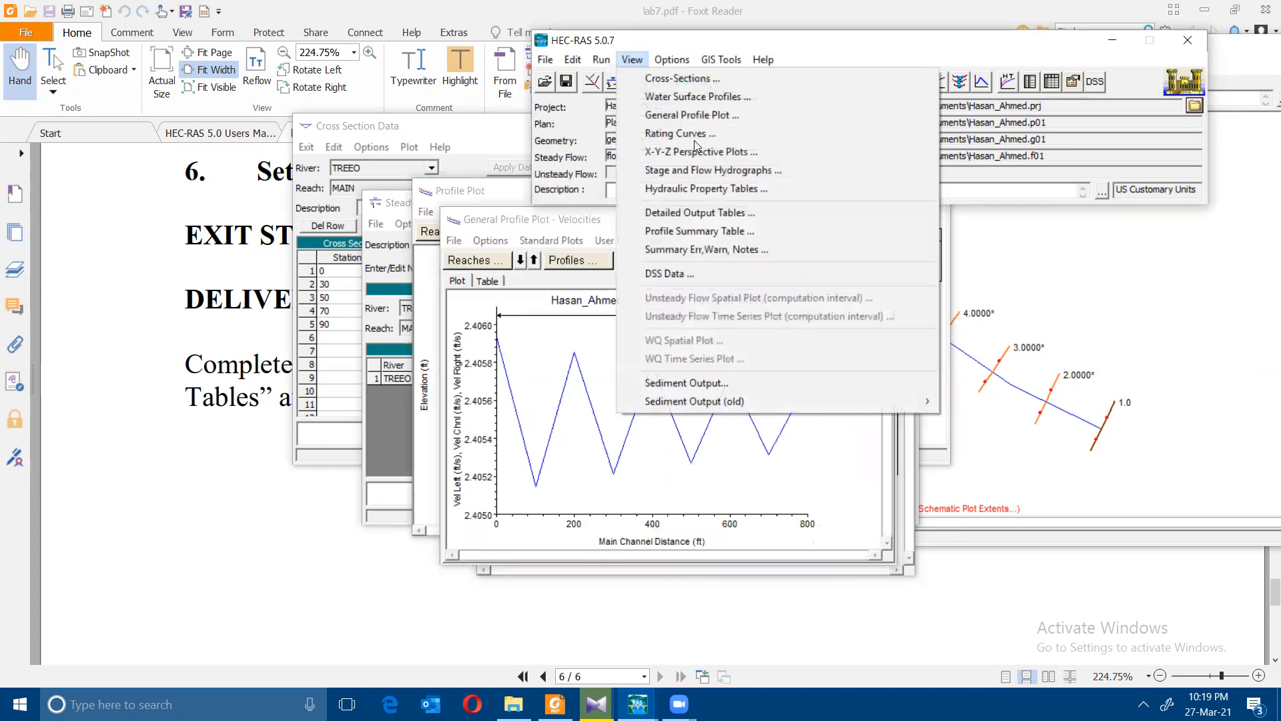
{"action": "left_click", "coordinate": [770, 153]}
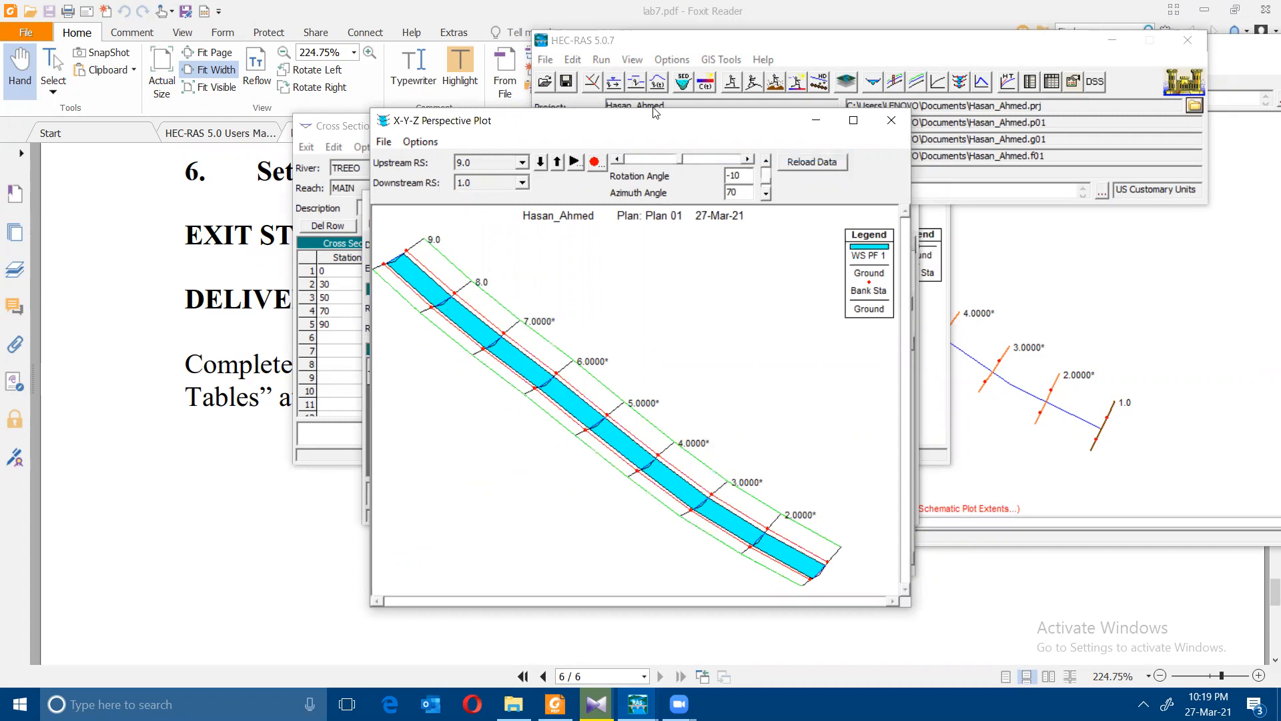
View the profile summary table and check the required output against the deliverables in lab7.pdf
{"action": "left_click", "coordinate": [798, 40]}
{"action": "left_click", "coordinate": [670, 59]}
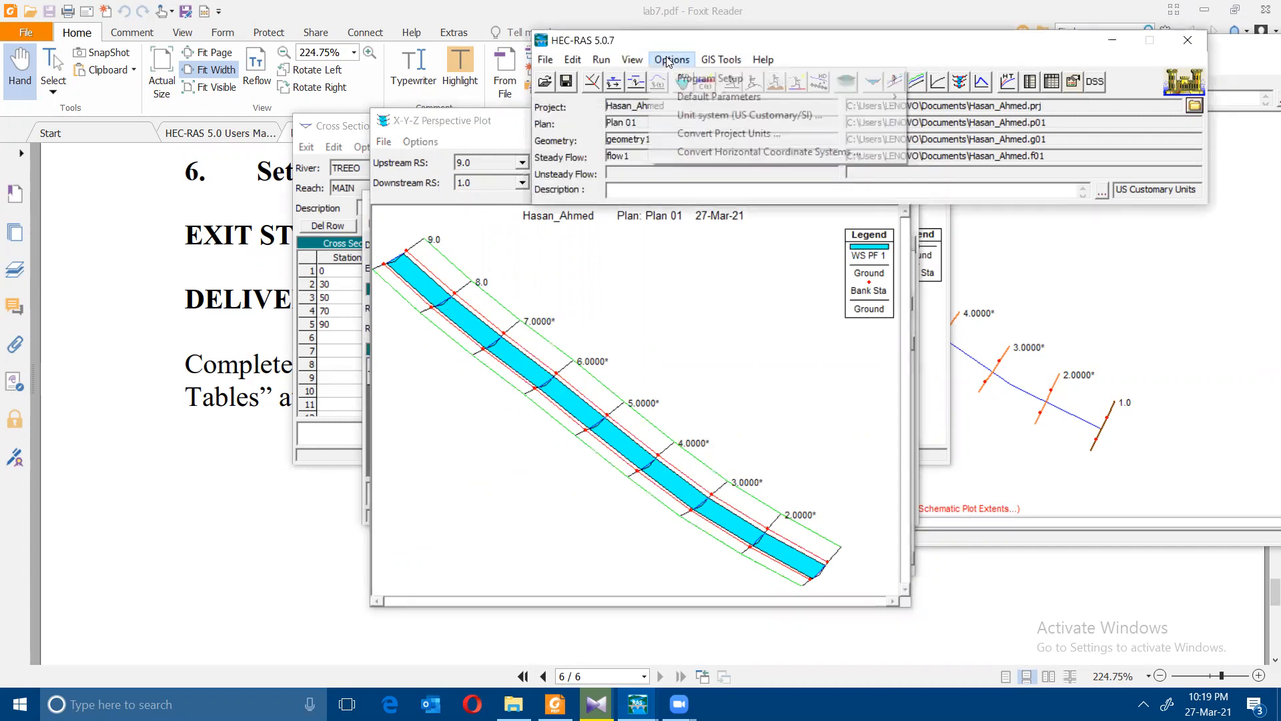
{"action": "mouse_move", "coordinate": [648, 60]}
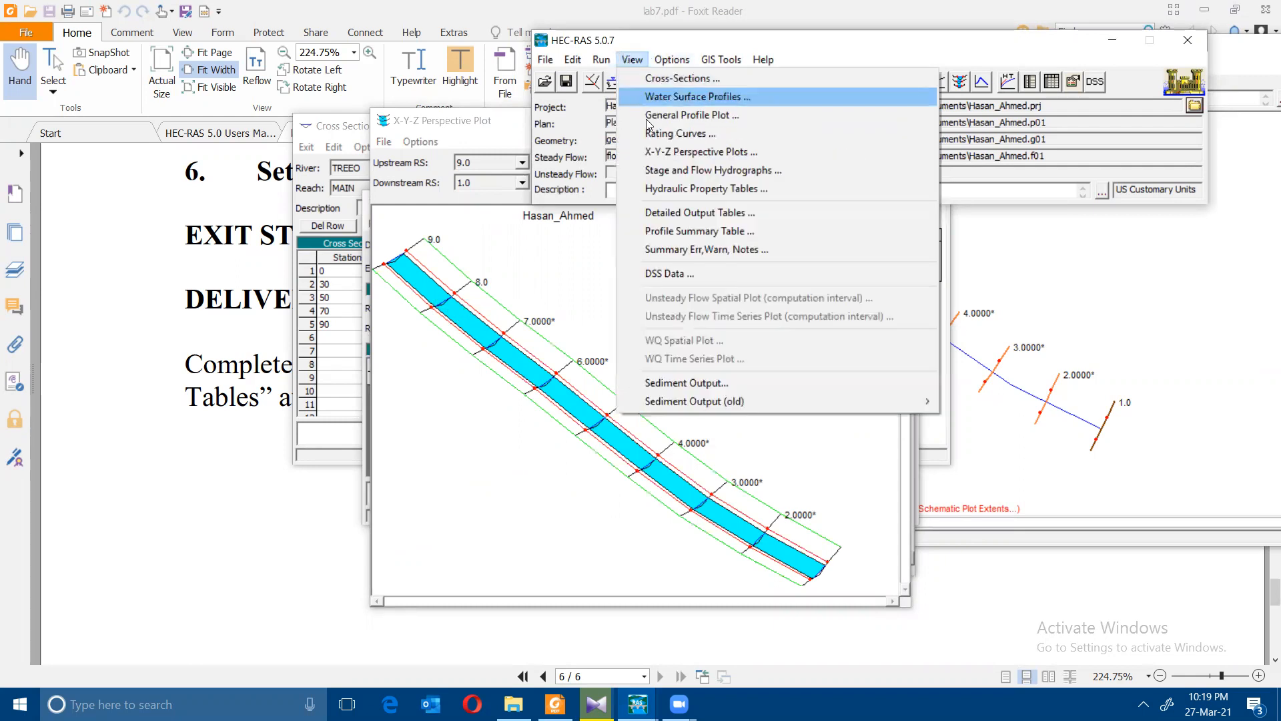
{"action": "left_click", "coordinate": [730, 233]}
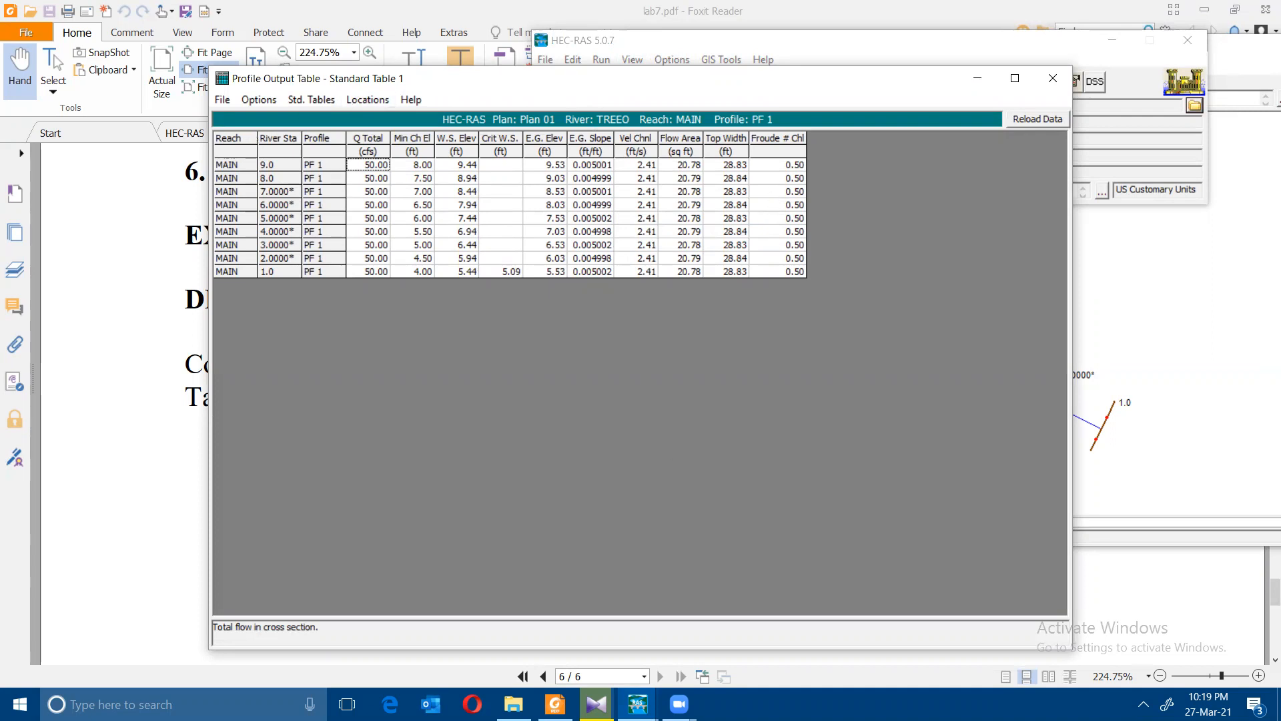
{"action": "left_click", "coordinate": [551, 700]}
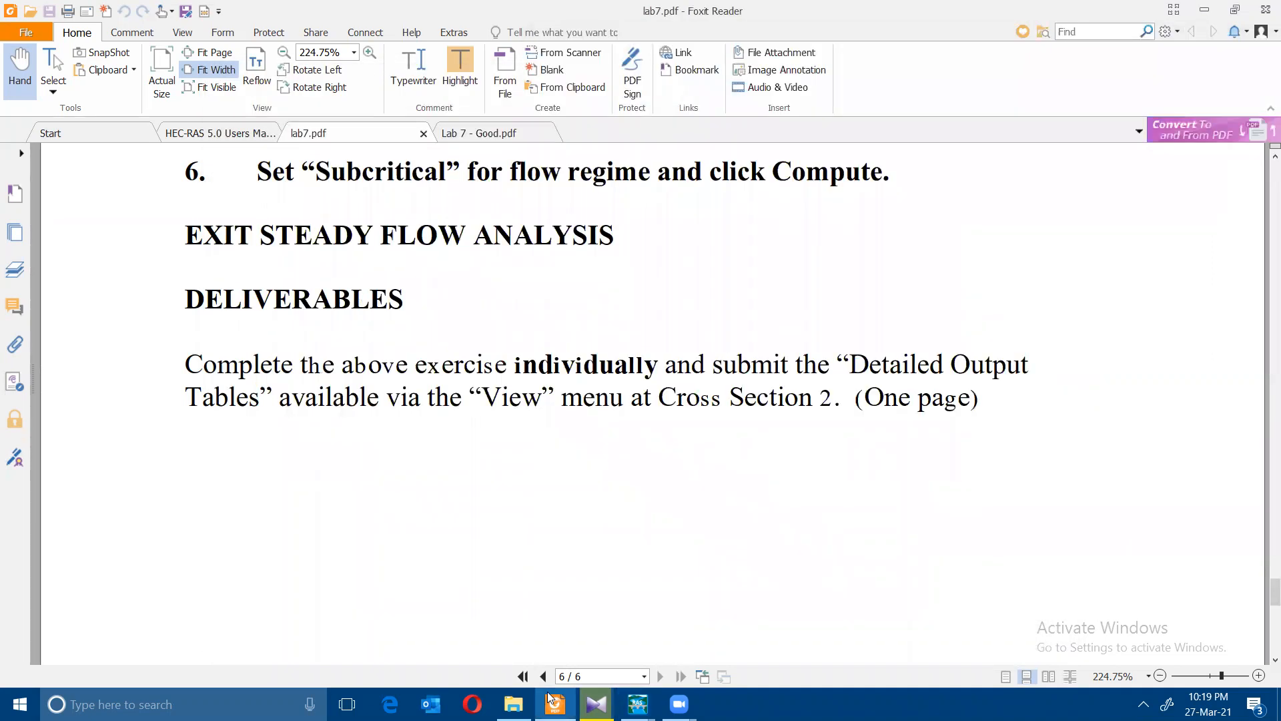
{"action": "left_click", "coordinate": [551, 701]}
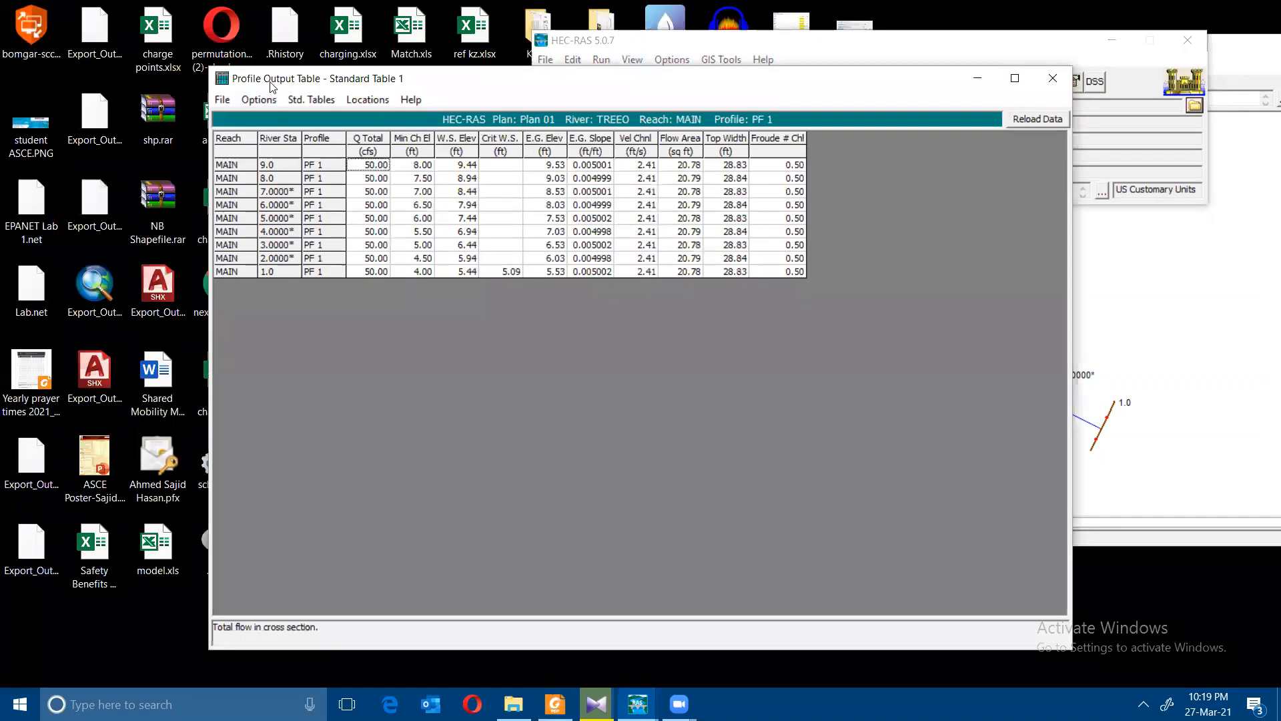
Close the profile summary table and open the detailed output tables for the cross sections
{"action": "left_click", "coordinate": [1052, 78]}
{"action": "left_click", "coordinate": [673, 60]}
{"action": "mouse_move", "coordinate": [633, 57]}
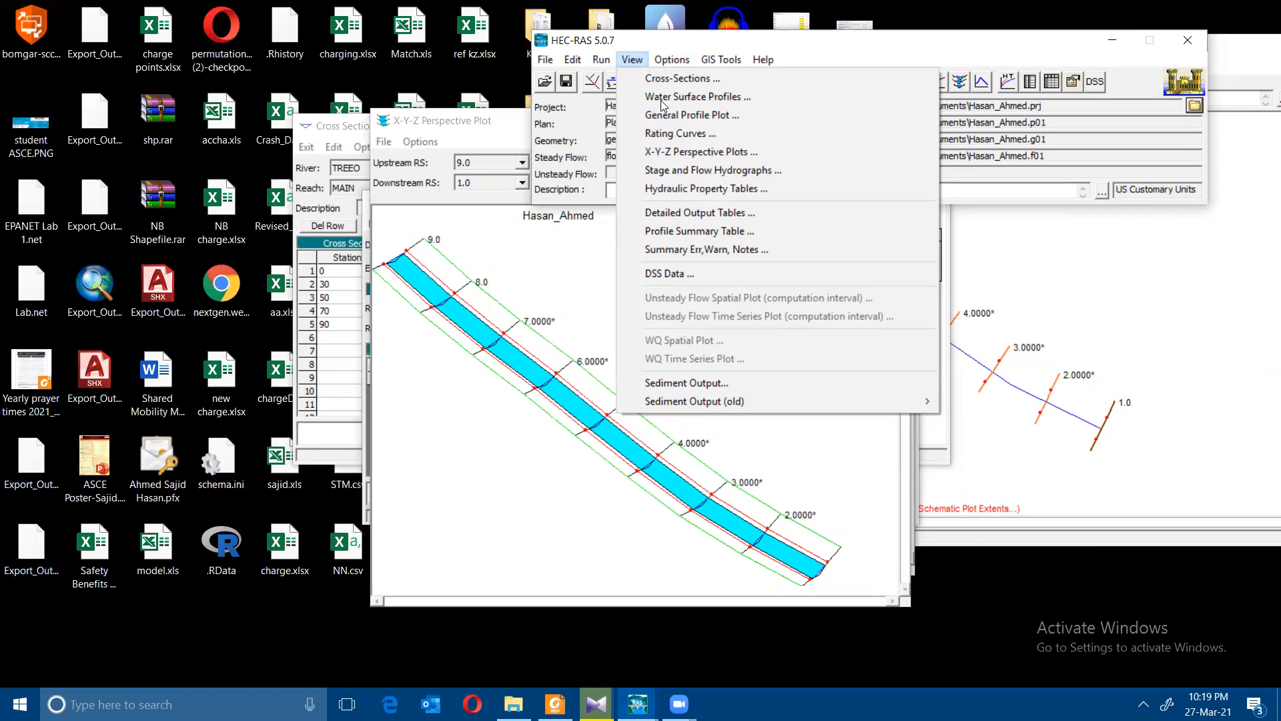
{"action": "left_click", "coordinate": [712, 213]}
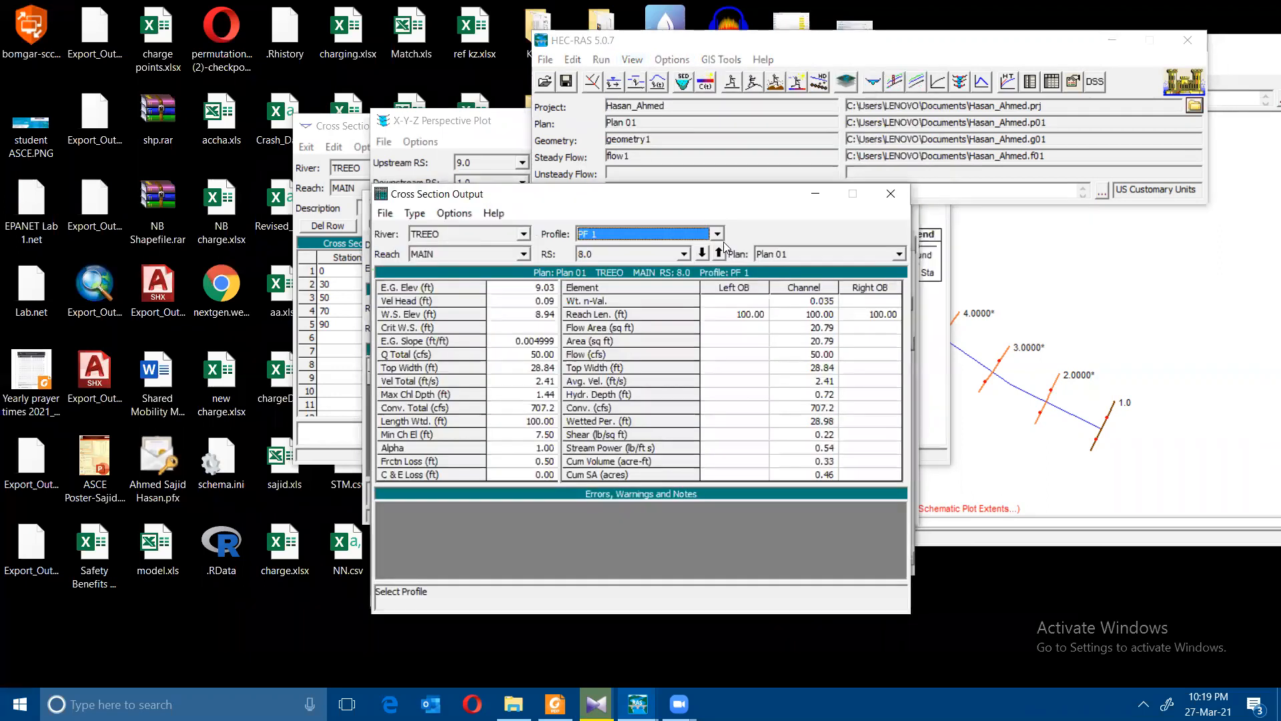